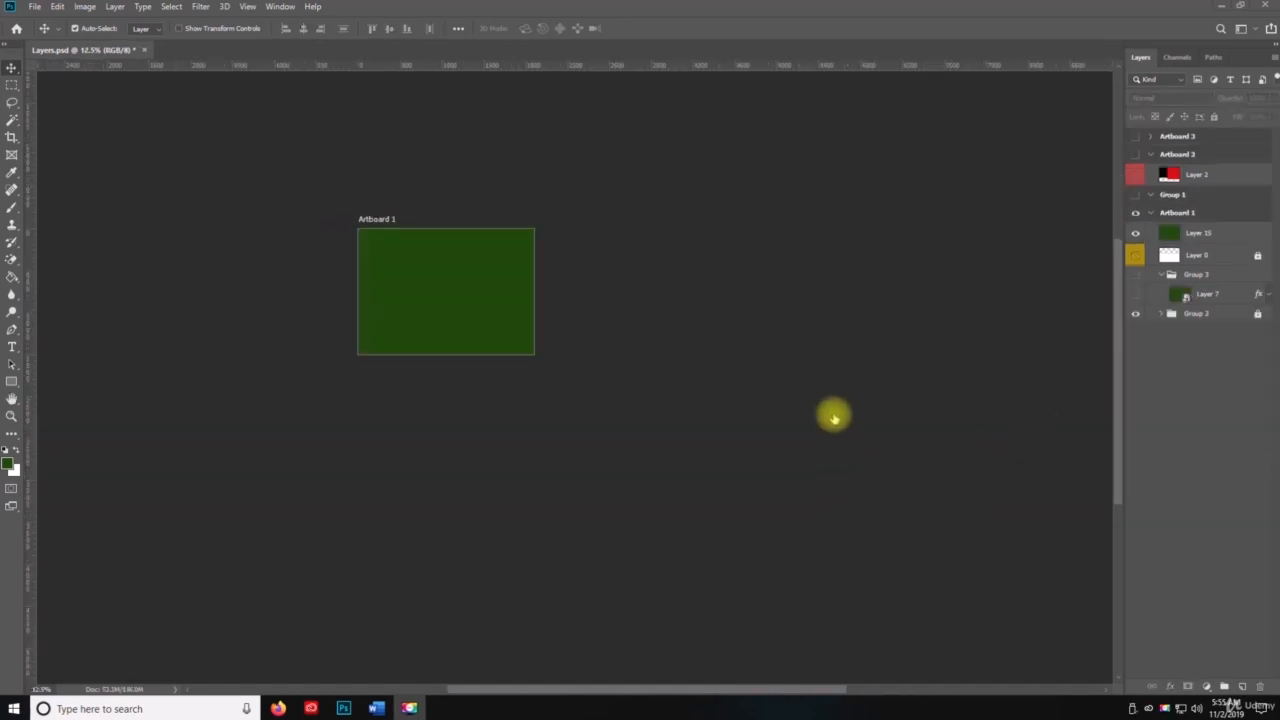
Step: Switch the interface to the Photography workspace
key("space")
left_click(296, 5)
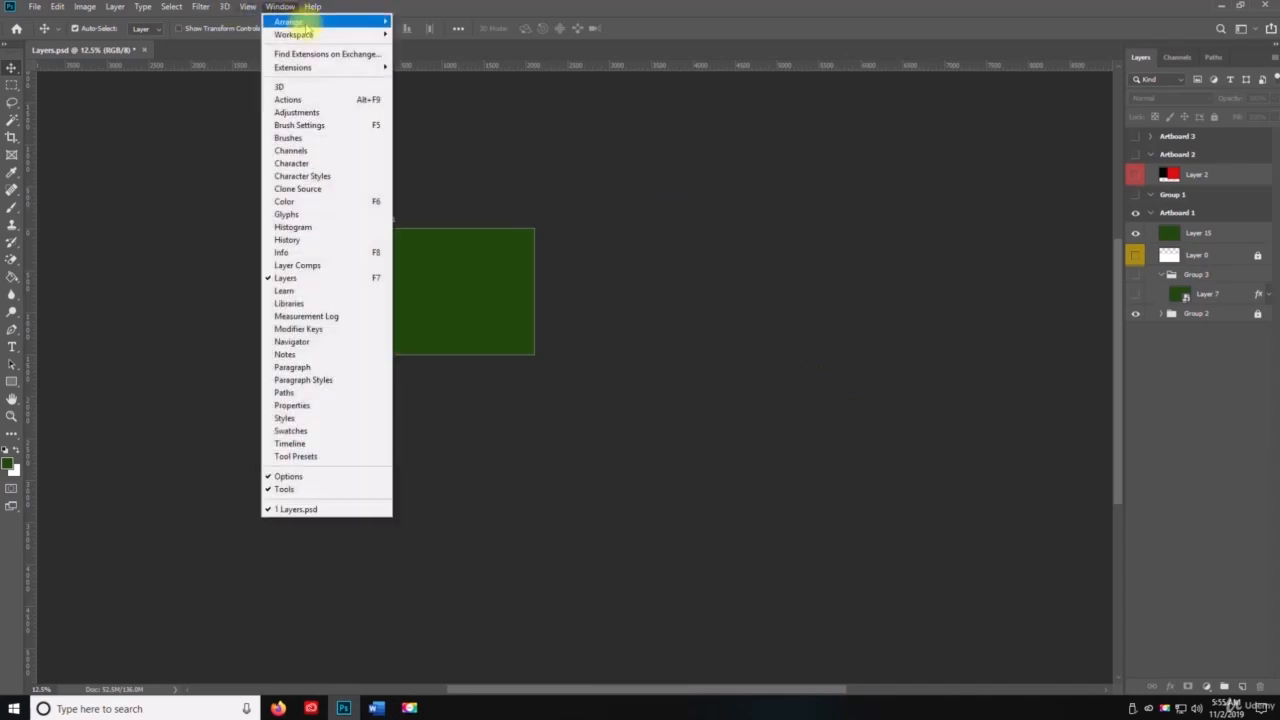
mouse_move(305, 34)
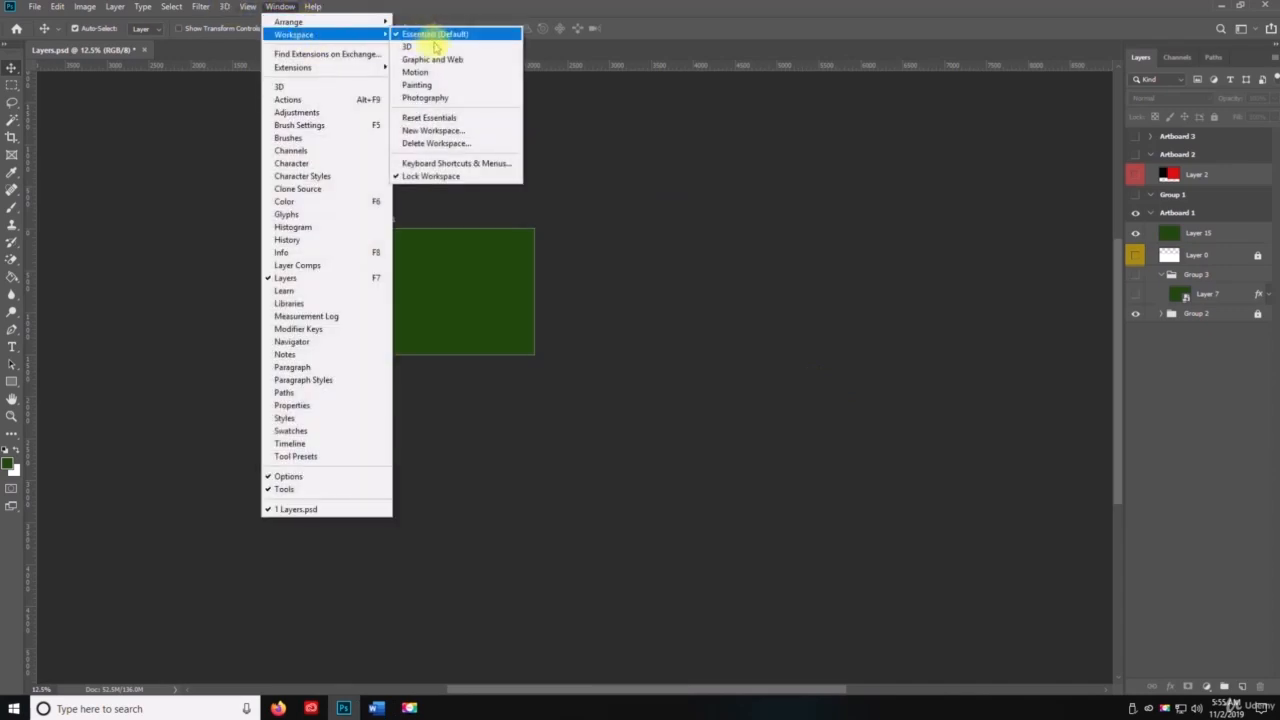
left_click(444, 99)
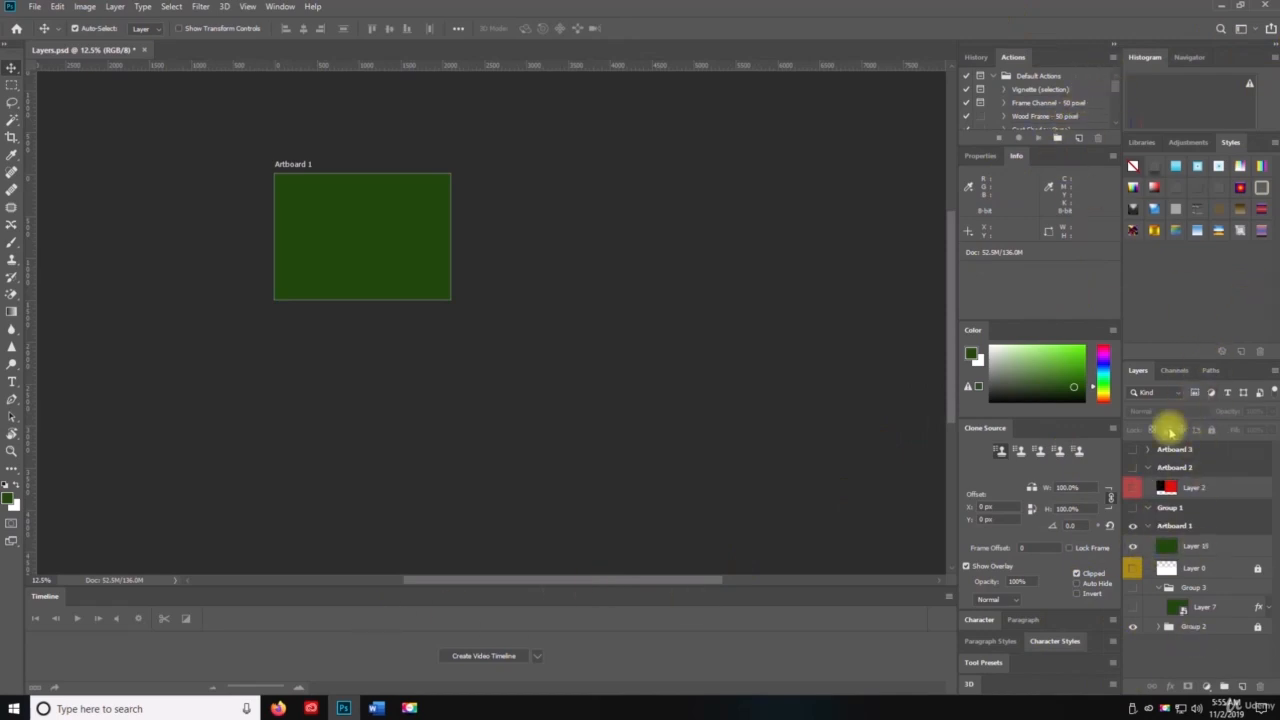
Step: Close the panel group holding History and Actions, and the group holding Properties and Info
left_click(972, 57)
left_click(1112, 58)
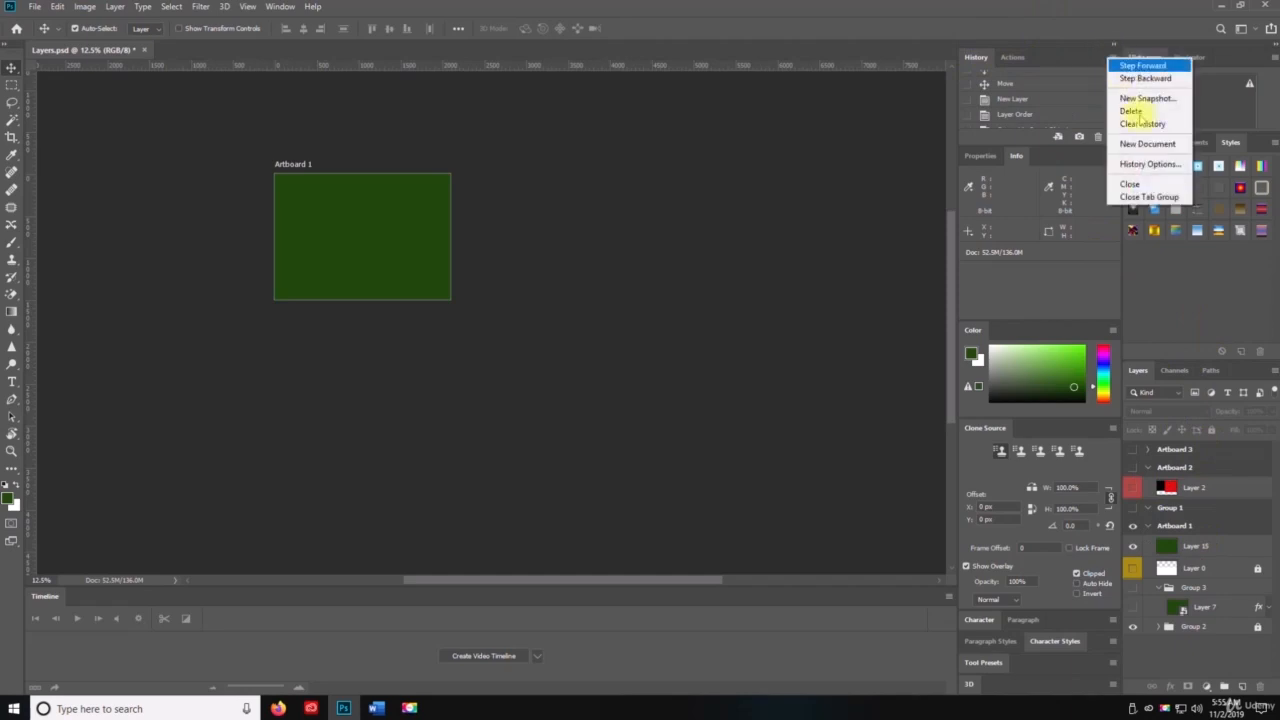
left_click(1140, 197)
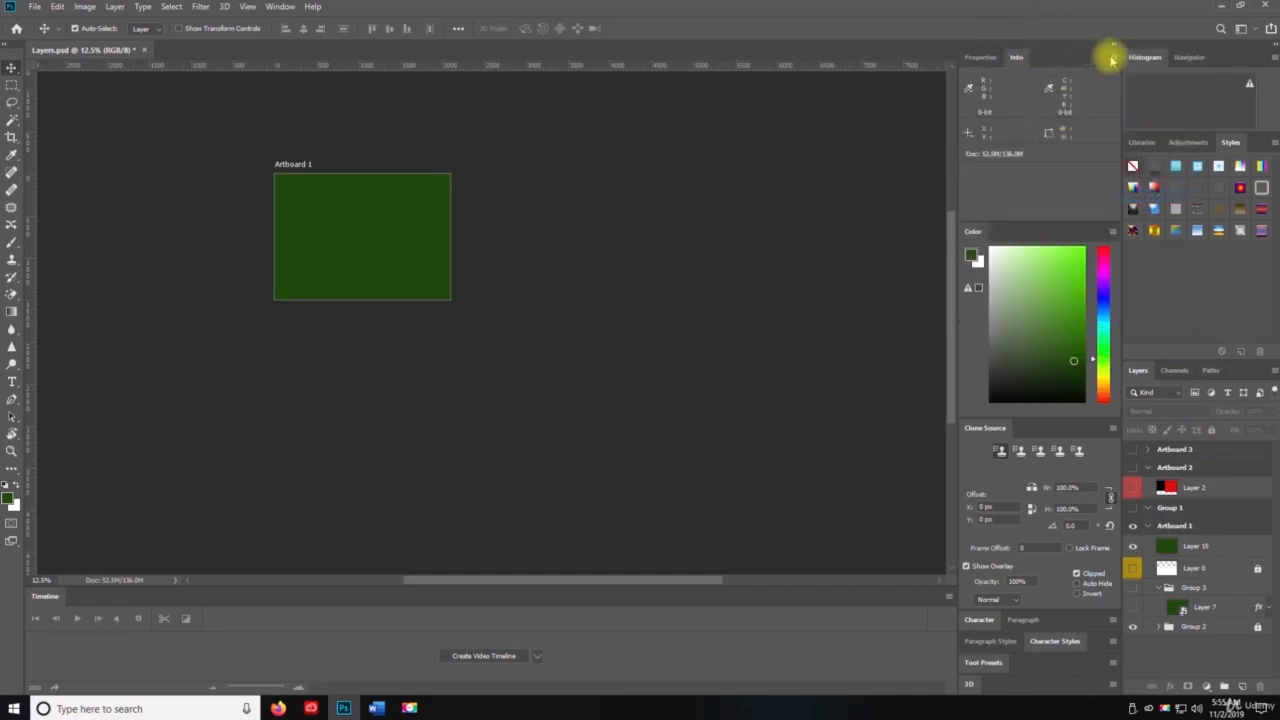
left_click(1112, 57)
left_click(1141, 111)
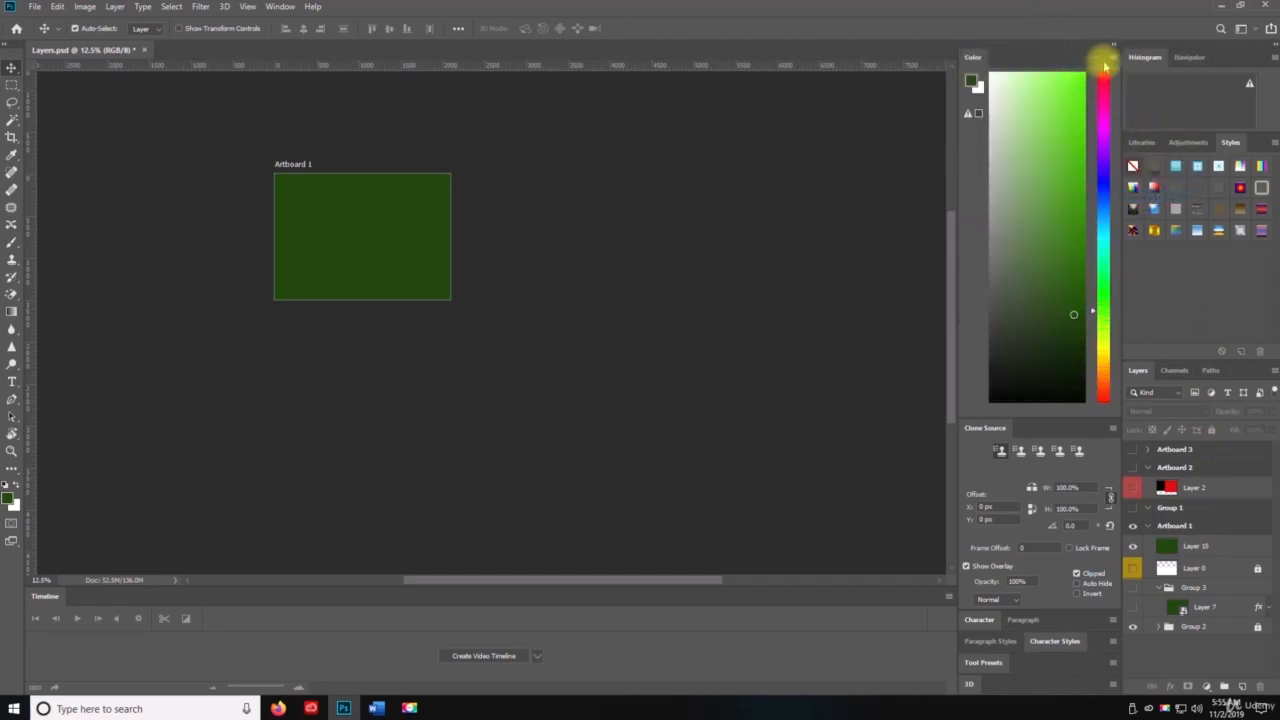
Step: Close the Color, Clone Source and Character/Paragraph panel groups
left_click(1112, 57)
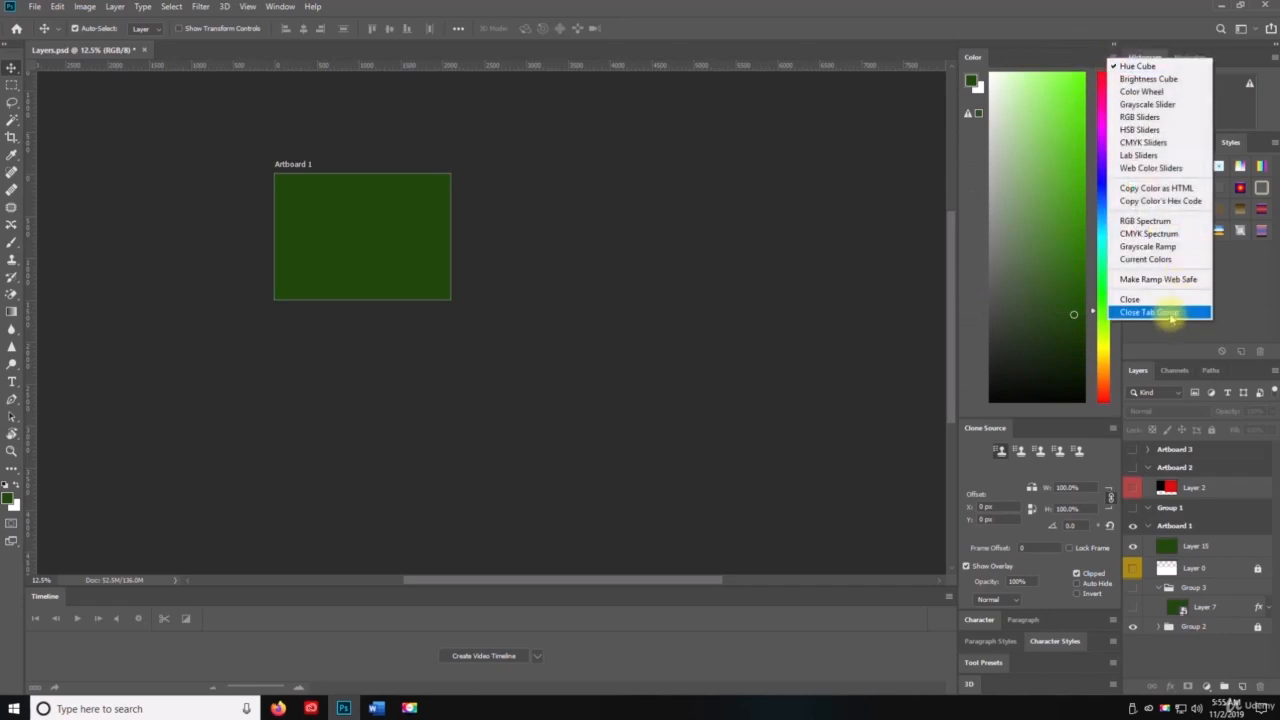
left_click(1165, 313)
left_click(1112, 57)
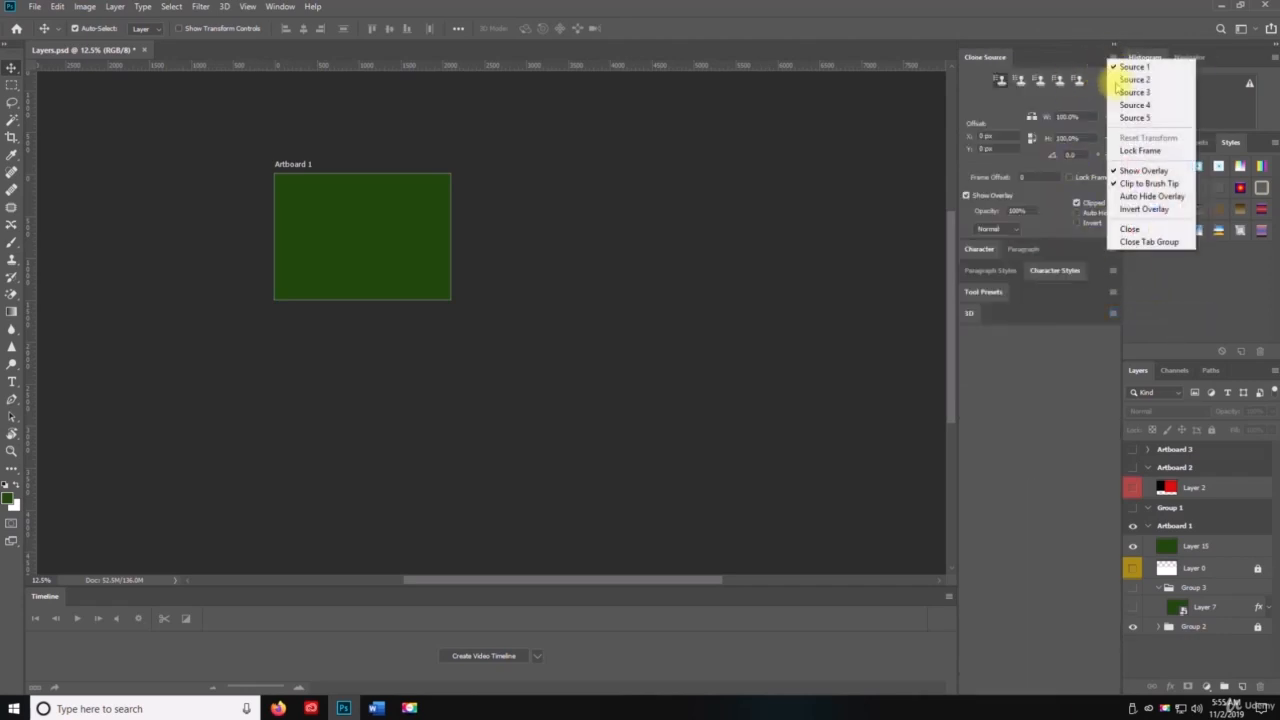
left_click(1157, 240)
left_click(1113, 57)
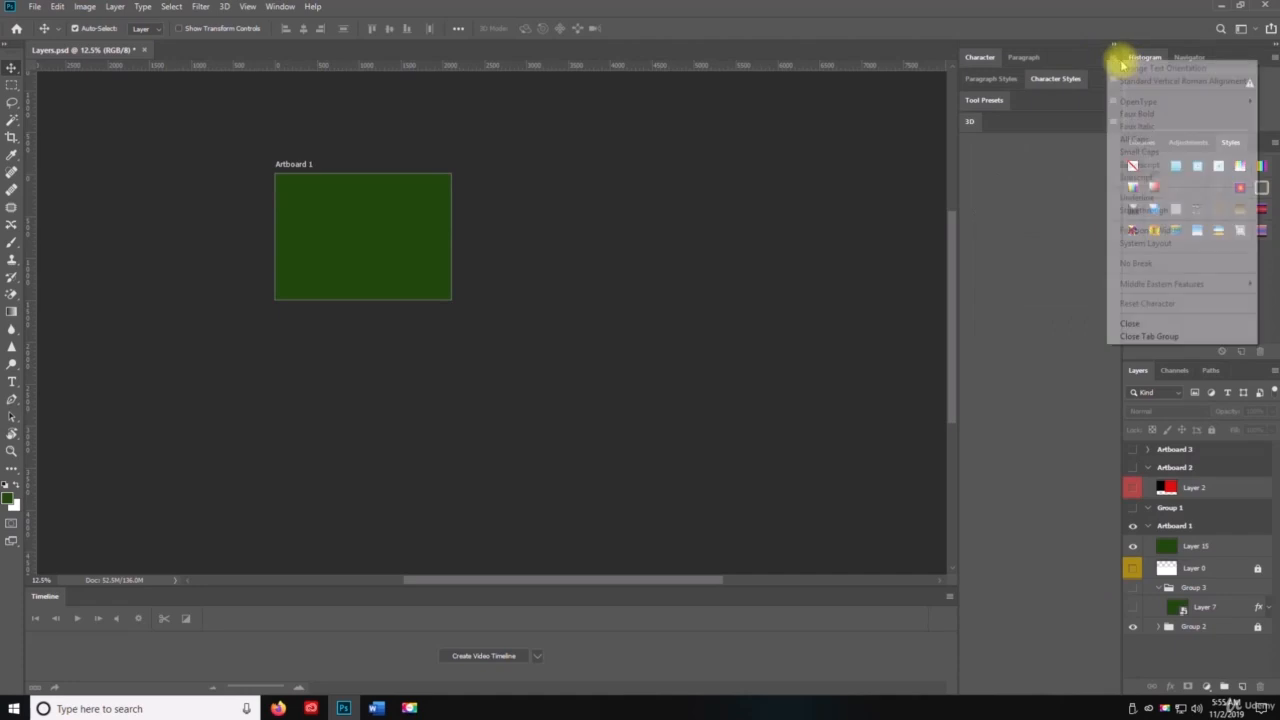
left_click(1173, 338)
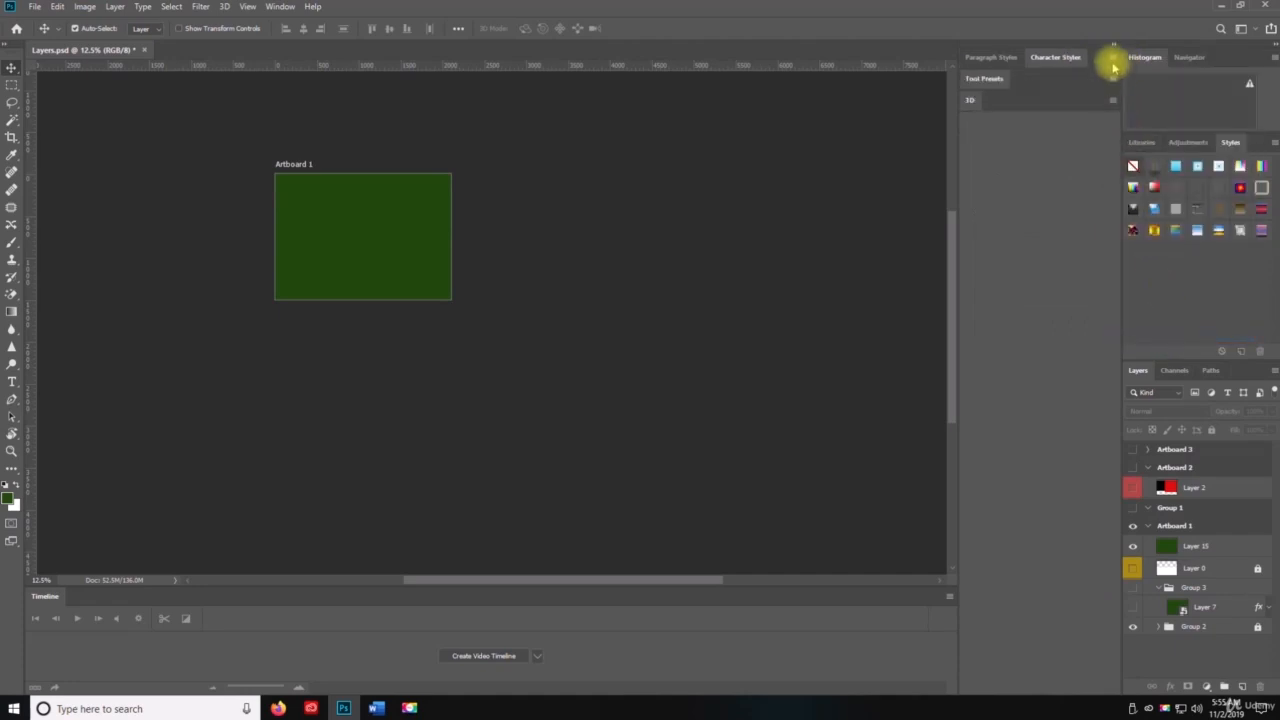
Step: Close the Paragraph Styles/Character Styles, Tool Presets and 3D panel groups
left_click(1113, 57)
left_click(1136, 246)
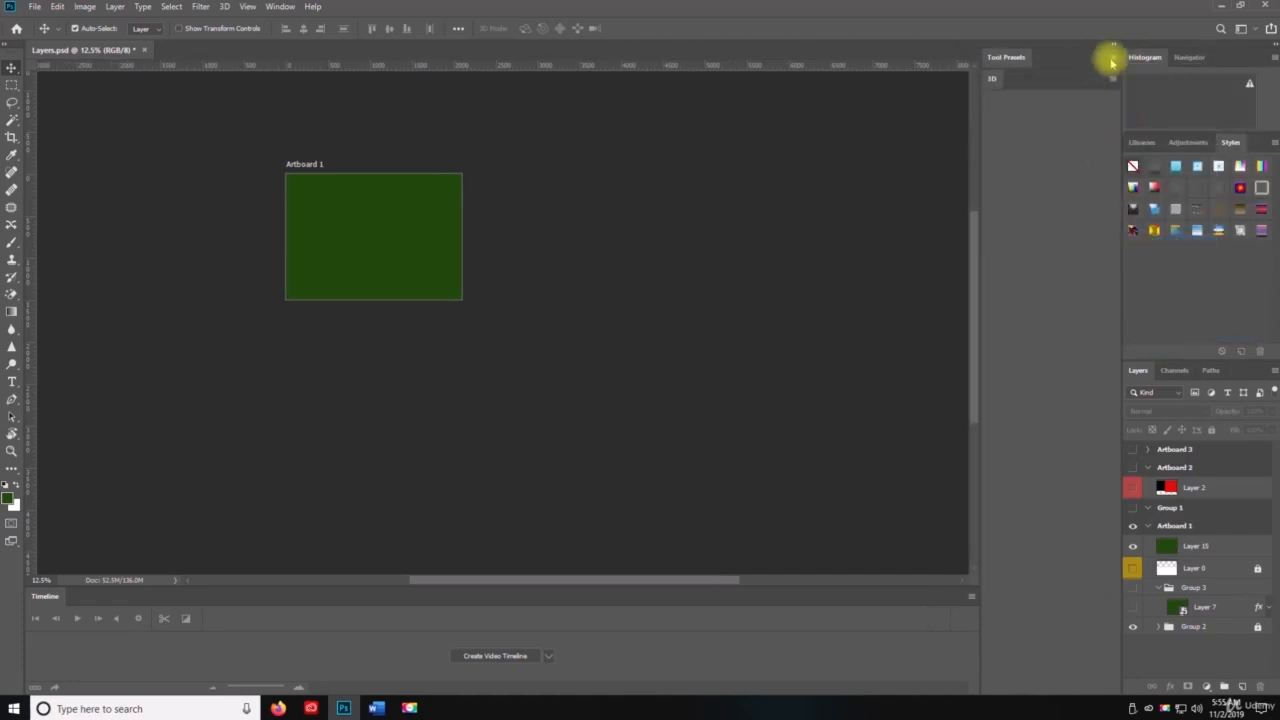
left_click(1110, 57)
left_click(1150, 398)
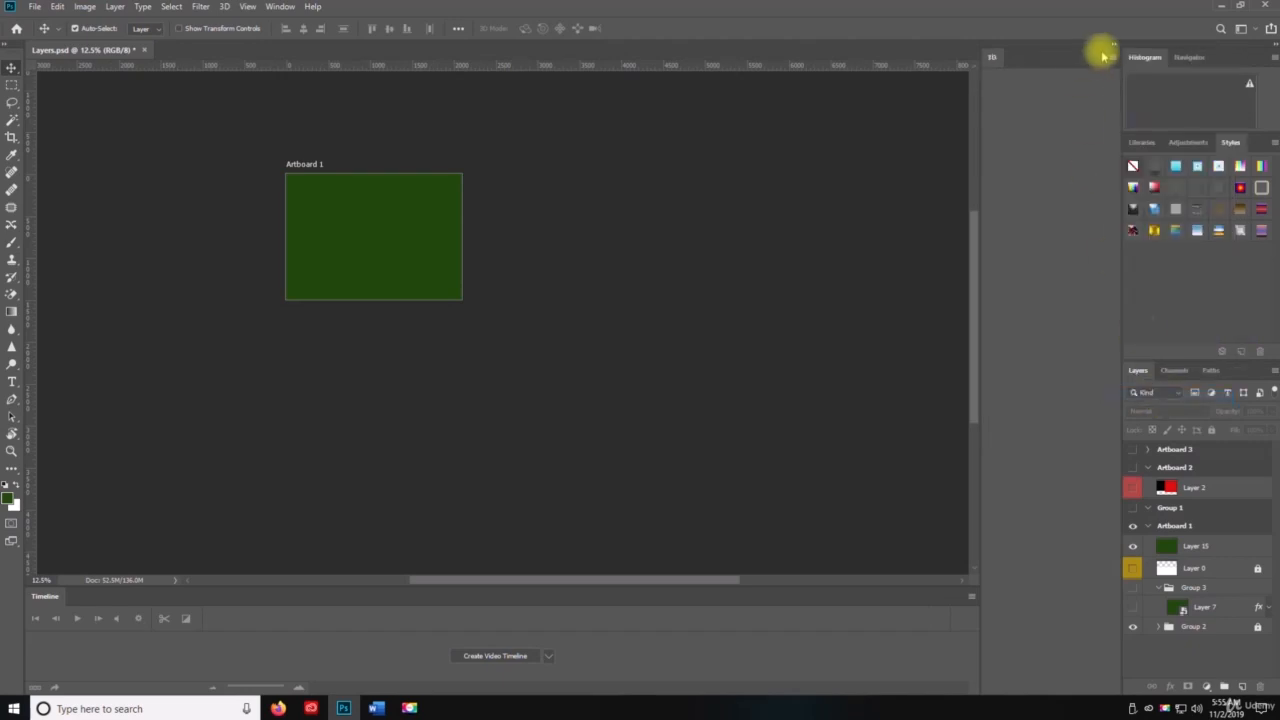
left_click(1110, 57)
left_click(1149, 389)
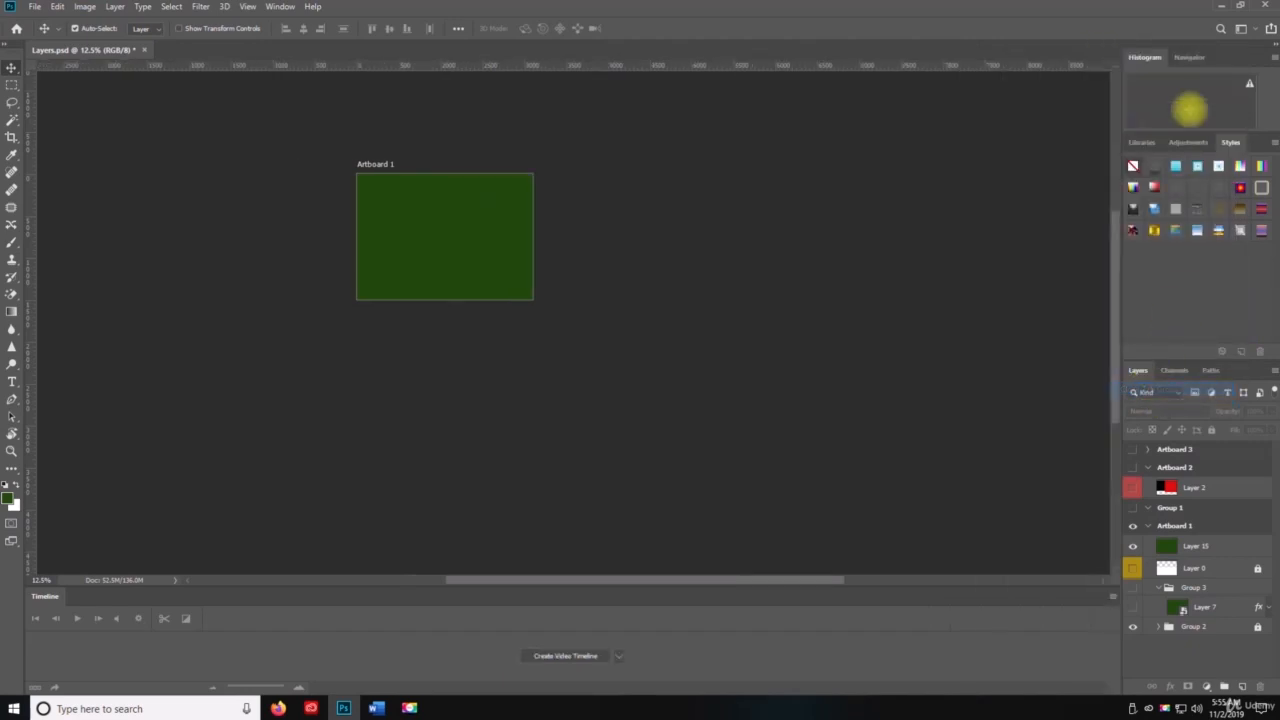
Step: Close the Histogram/Navigator group and the Libraries/Adjustments/Styles group, leaving the Layers group open
left_click(1272, 58)
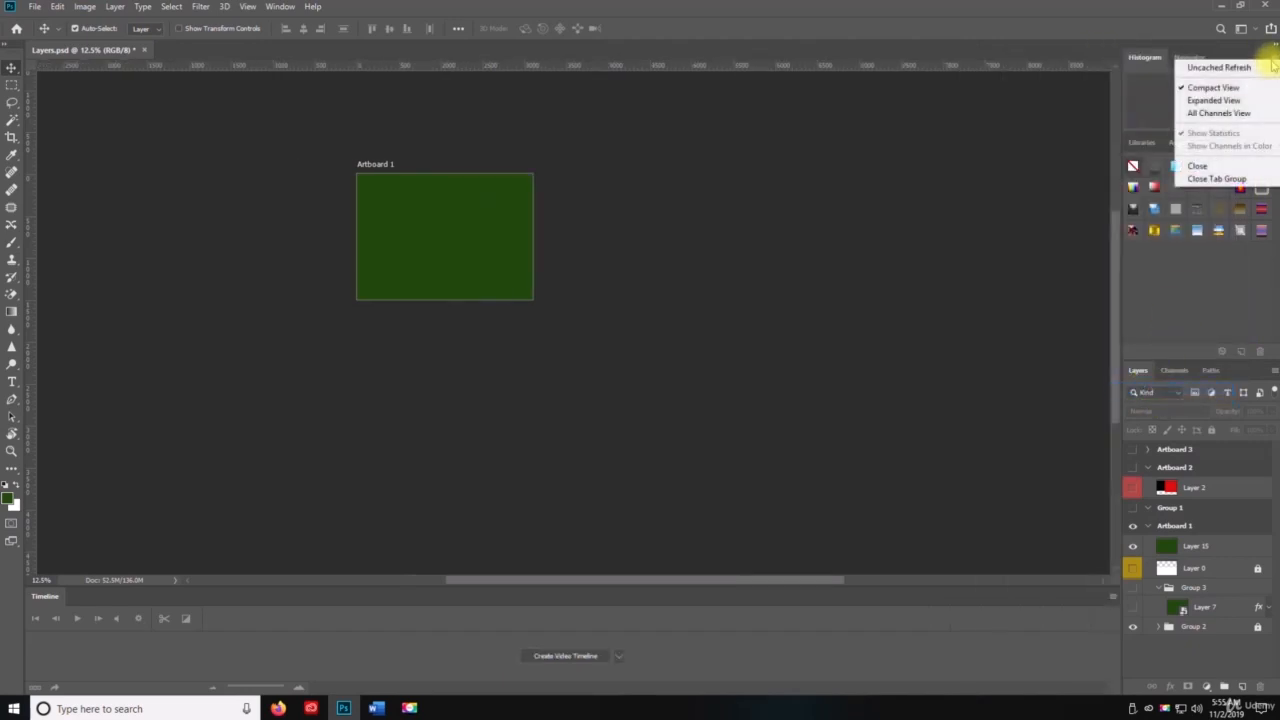
left_click(1245, 178)
left_click(1274, 57)
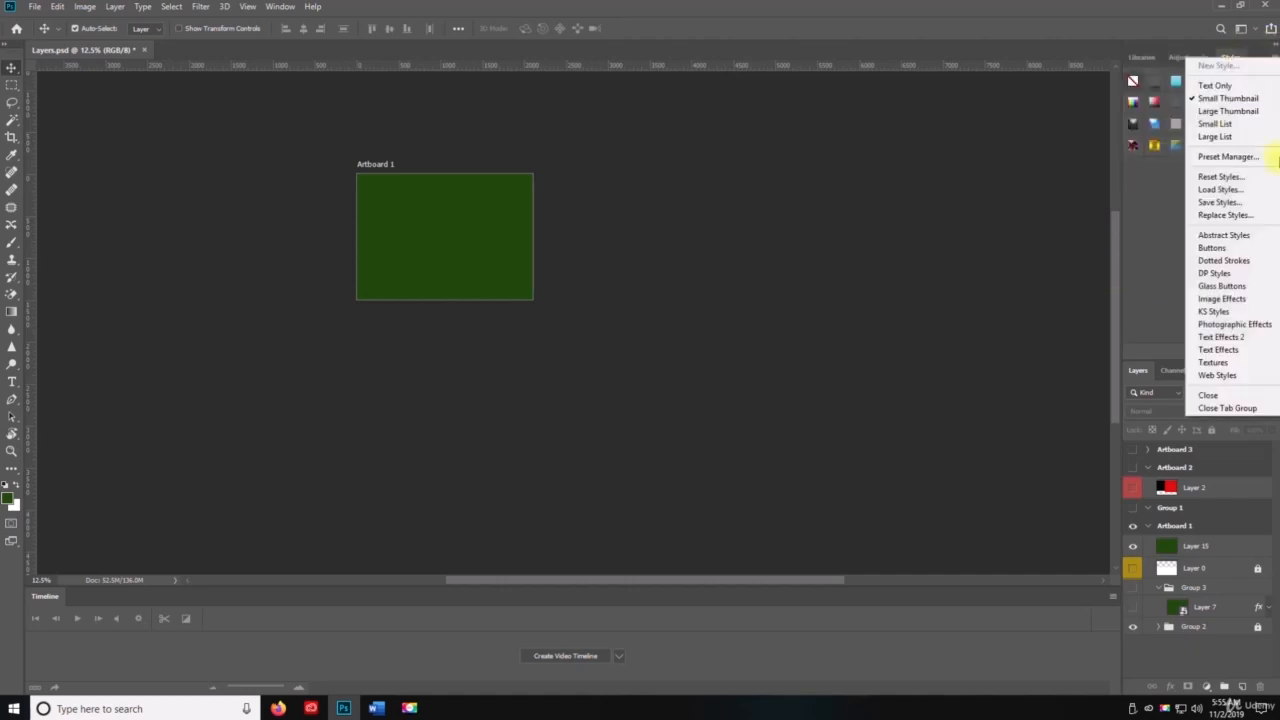
left_click(1234, 408)
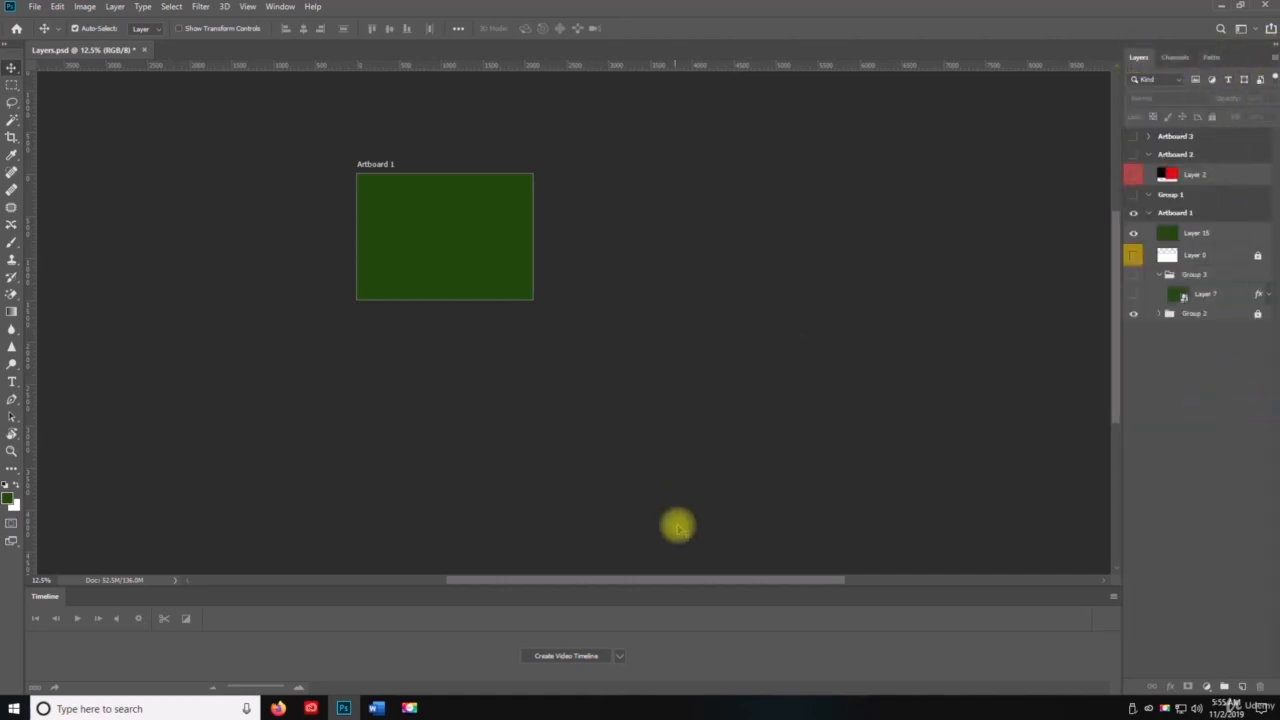
Step: Close the Timeline panel and save the document
left_click(1113, 596)
left_click(1131, 584)
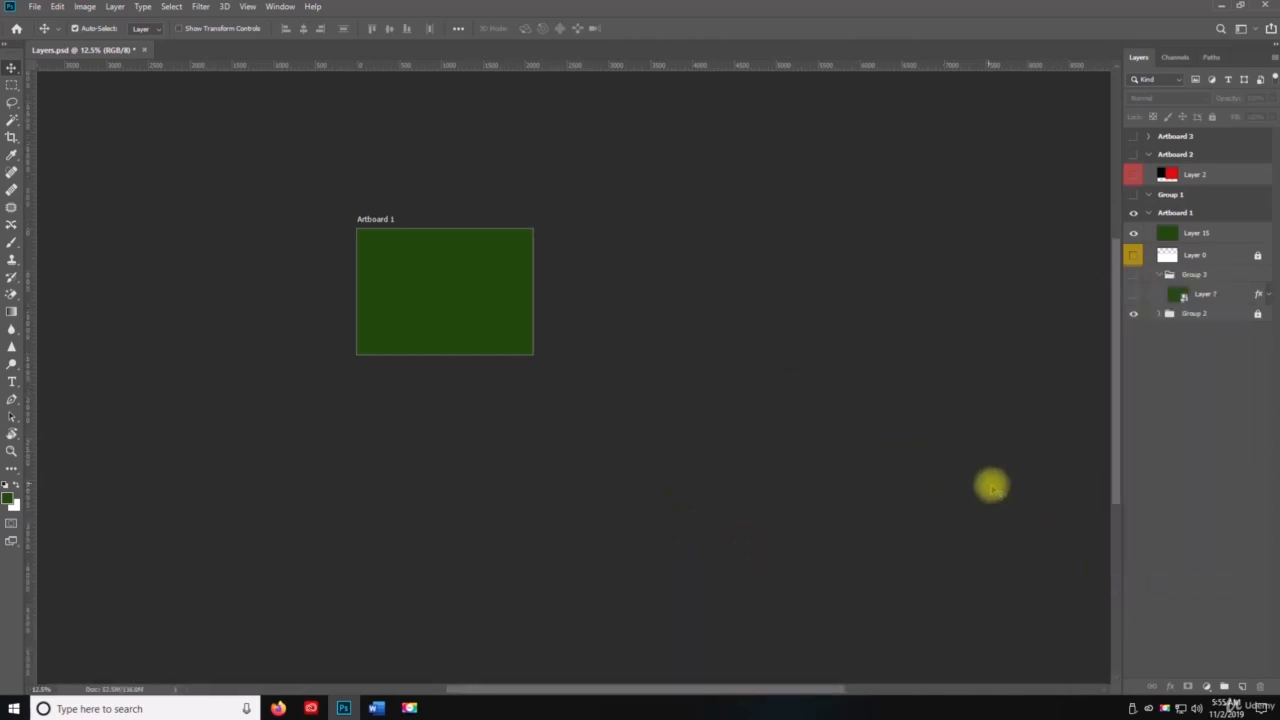
key("ctrl+s")
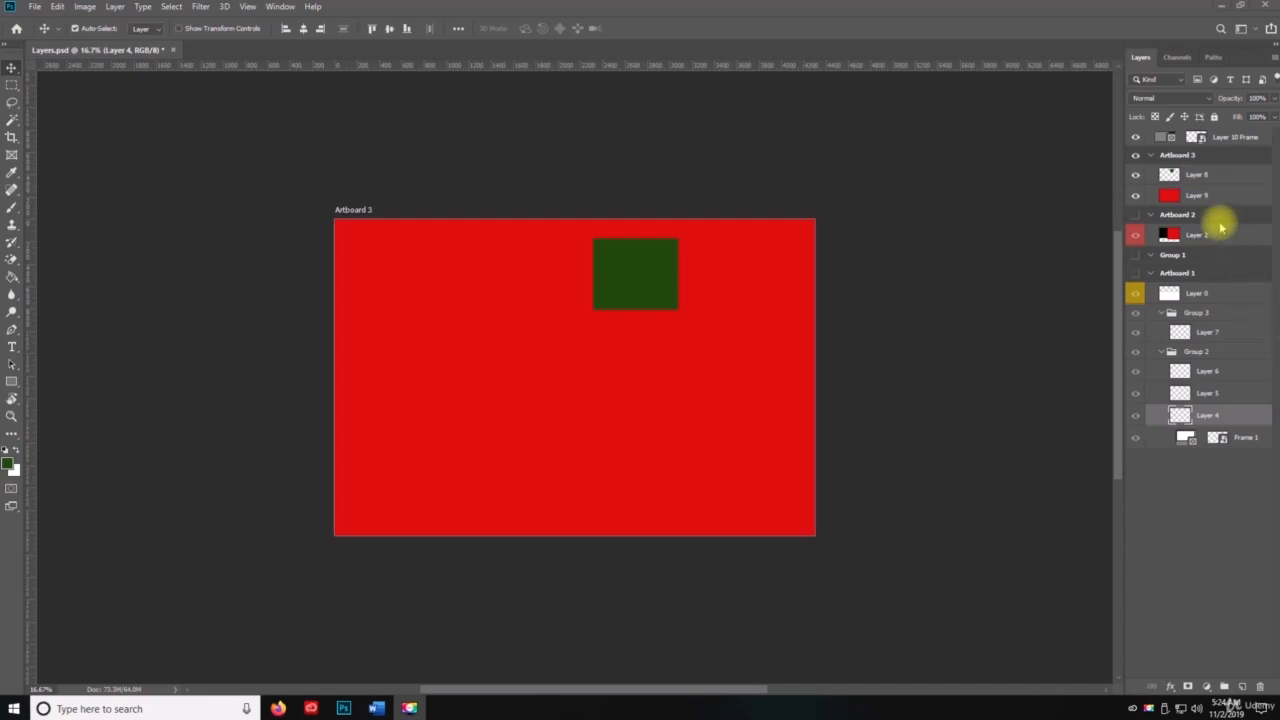
Step: Lock all attributes of Layer 0 in Artboard 1
key("space")
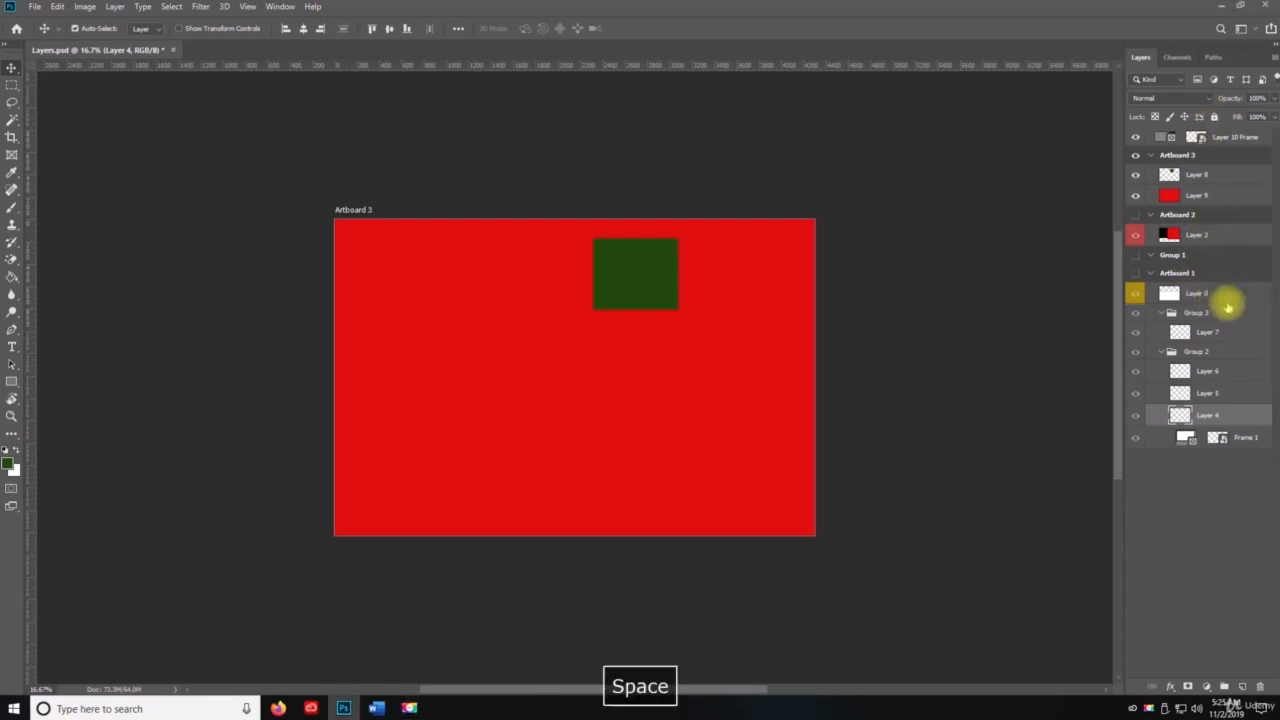
left_click(1226, 295)
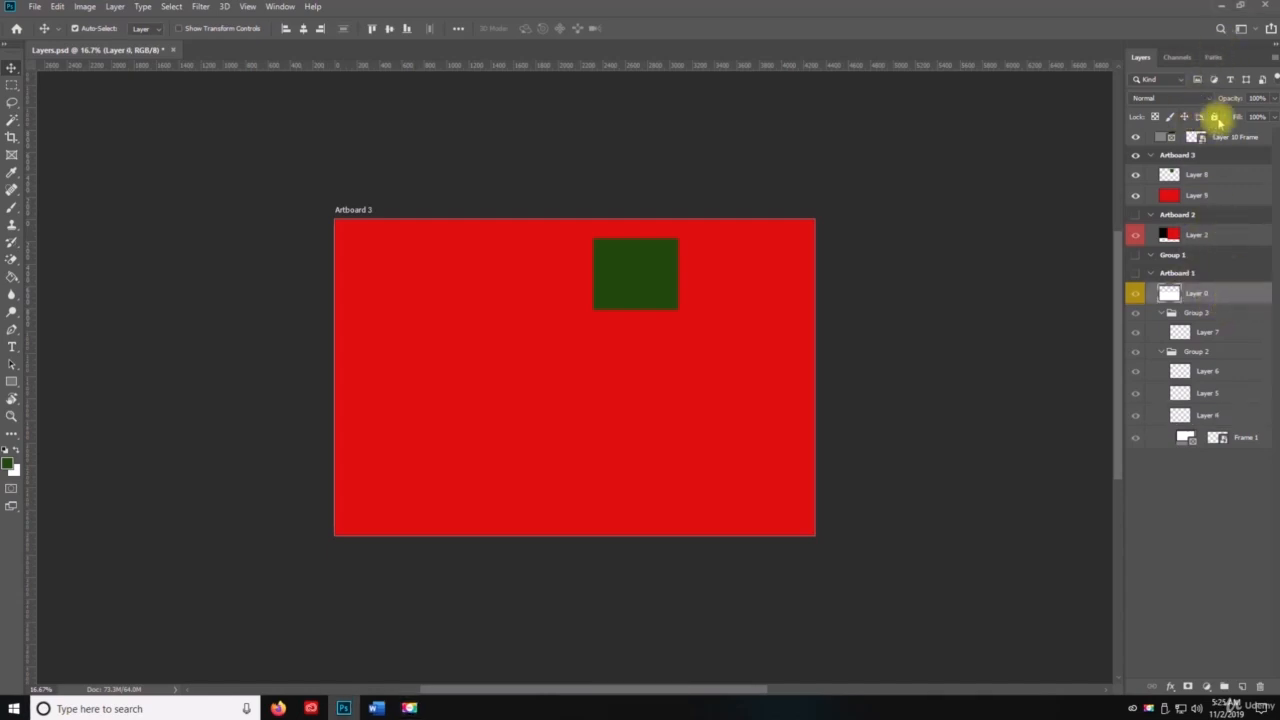
left_click(1215, 117)
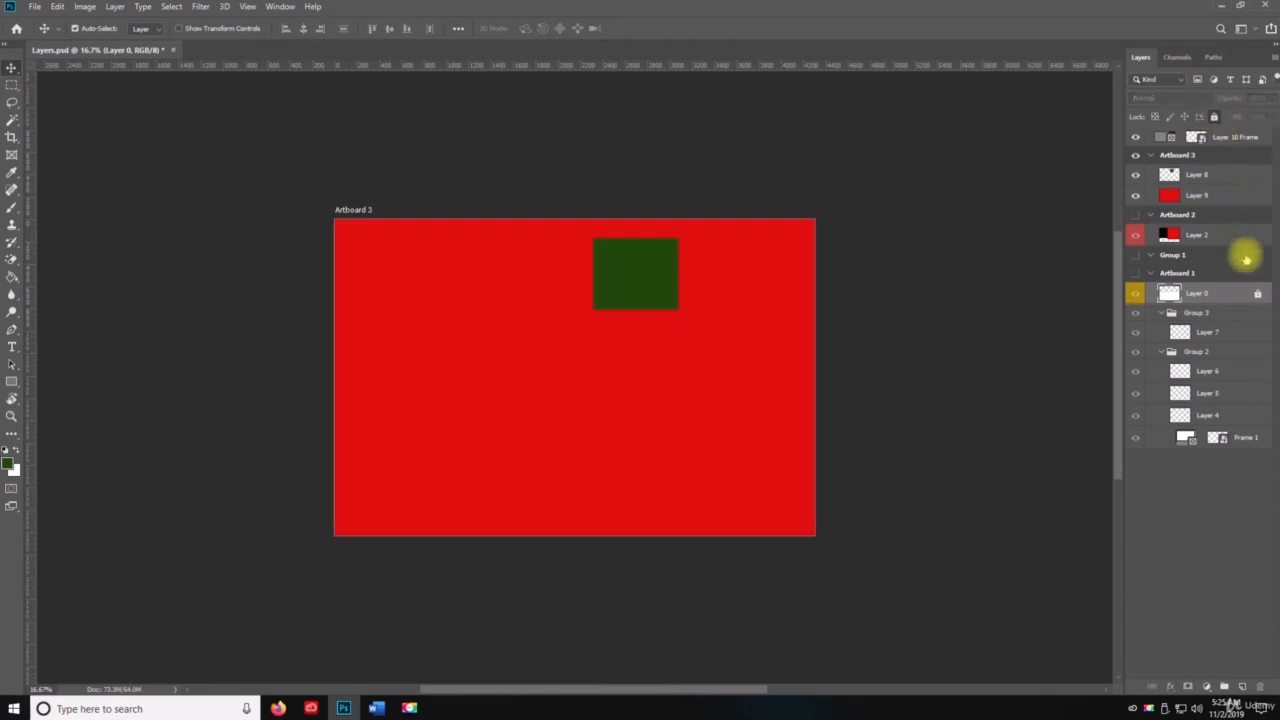
left_click(1228, 333)
right_click(1224, 332)
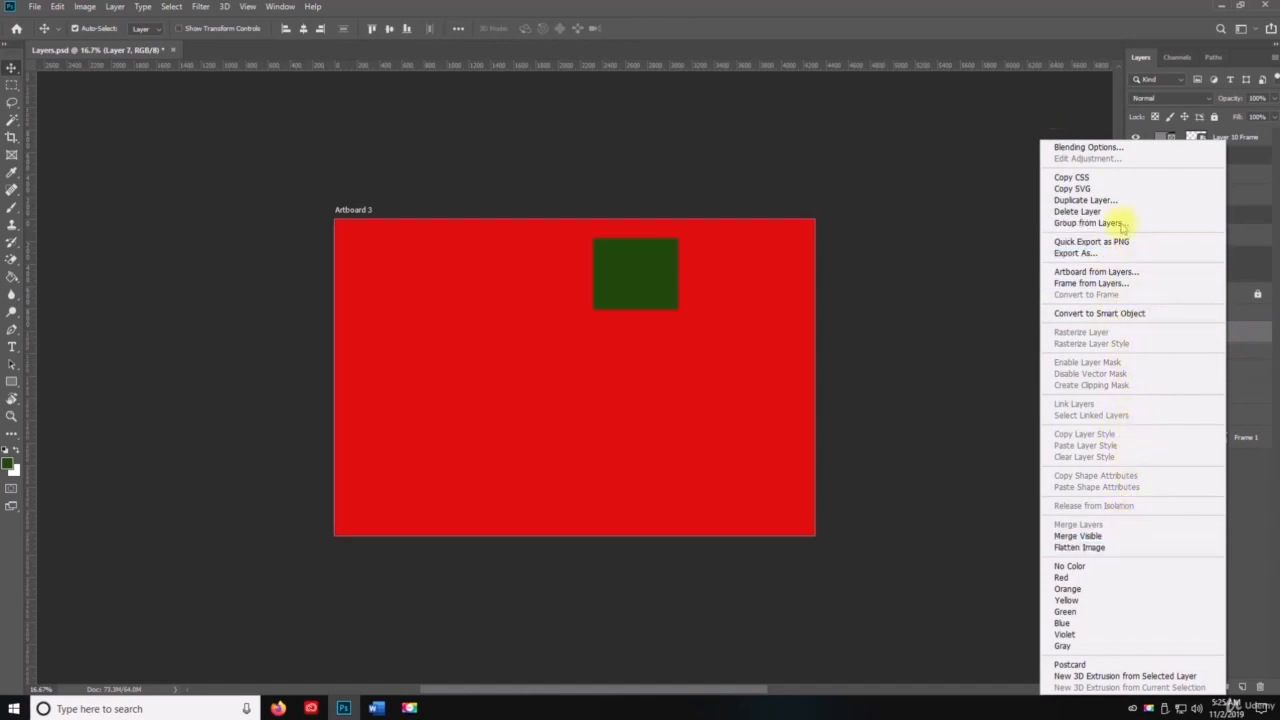
left_click(1267, 572)
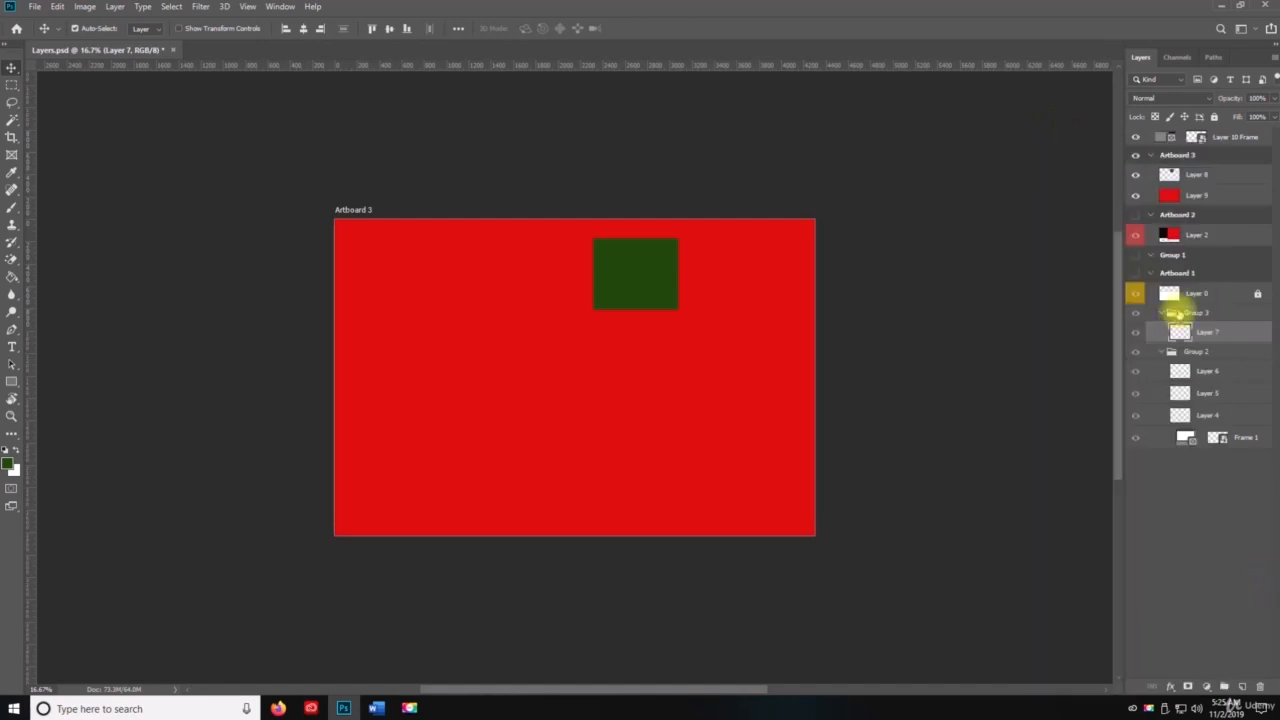
left_click(115, 6)
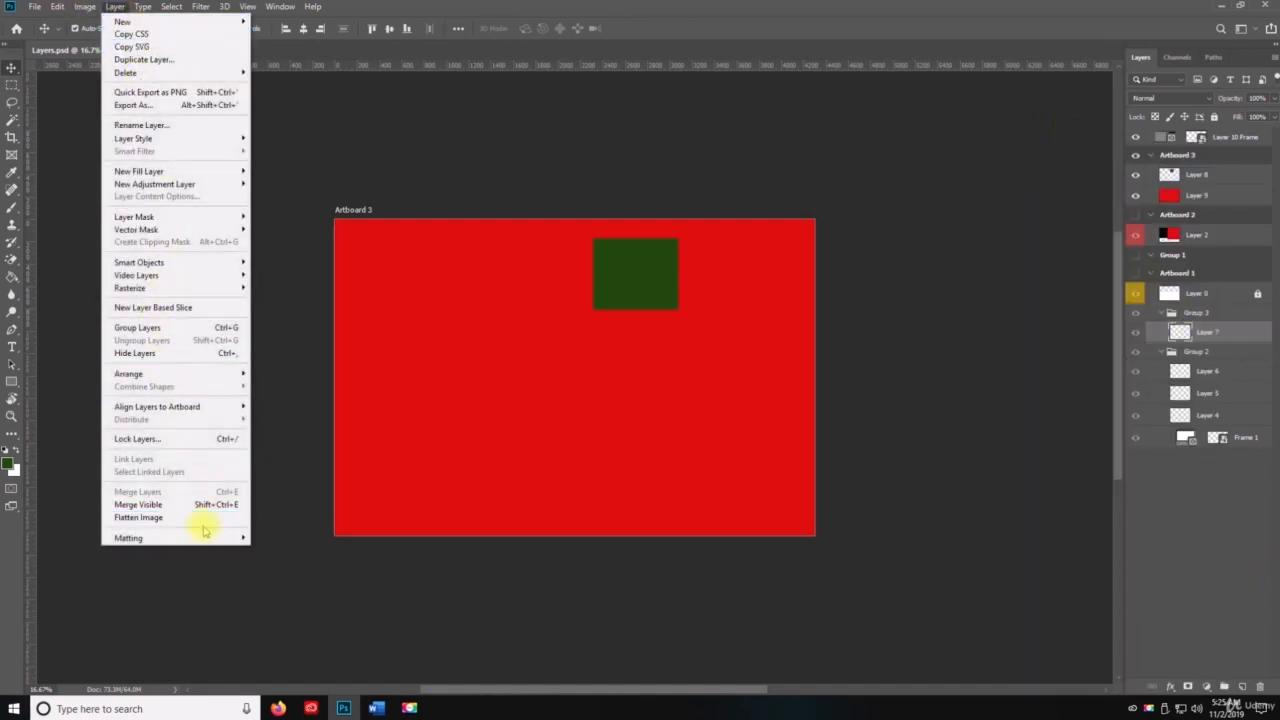
left_click(118, 7)
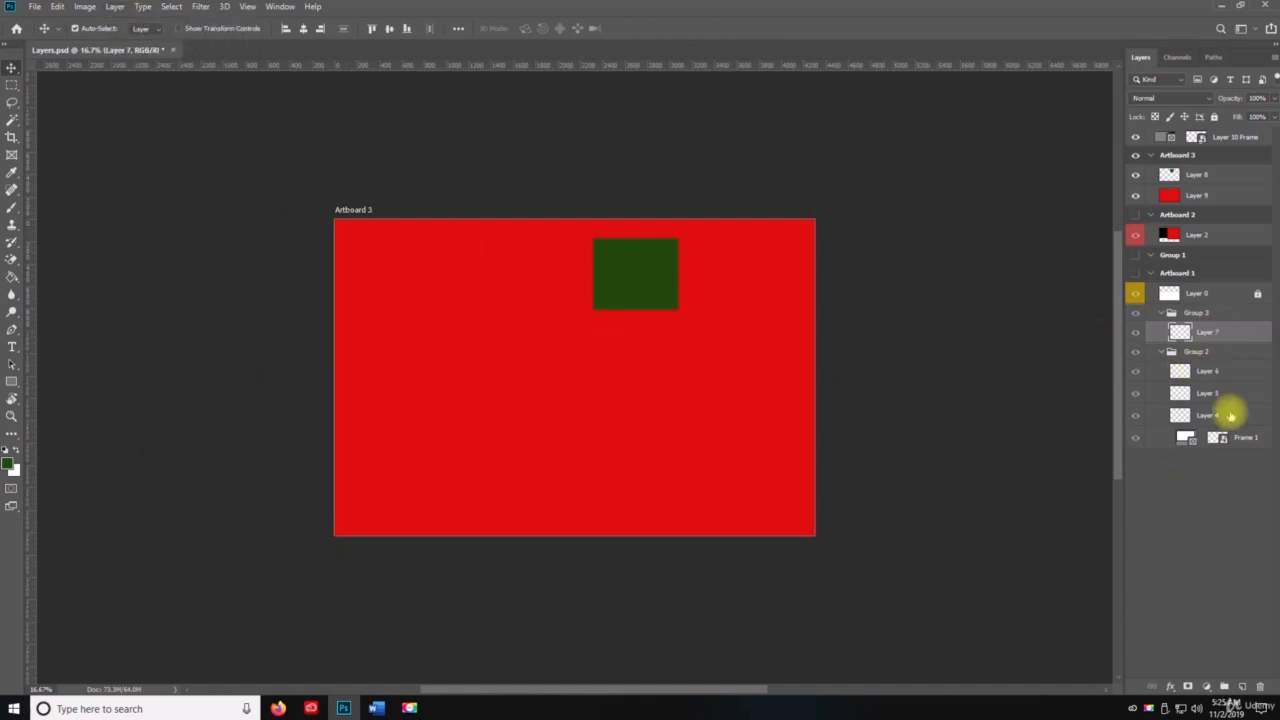
Step: Lock Group 2 in Artboard 1 with all its layers and collapse the group
left_click(1214, 372)
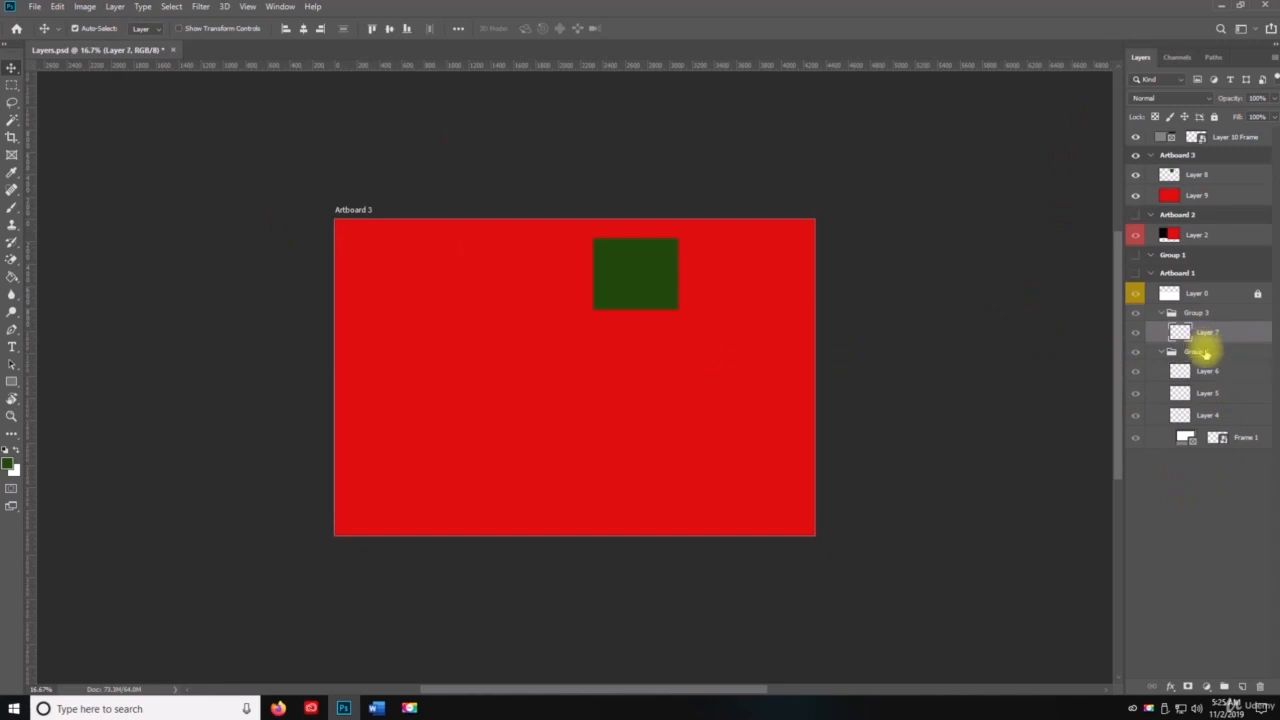
left_click(1202, 351)
left_click(1214, 116)
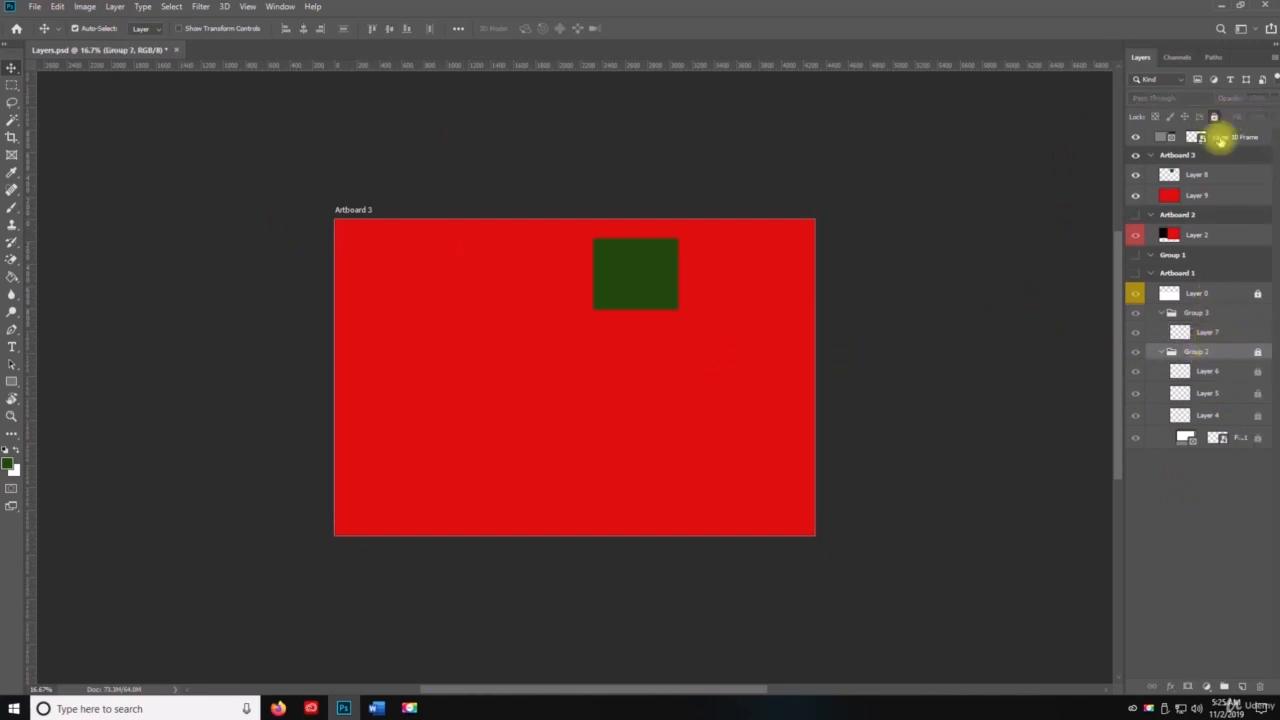
left_click(1161, 351)
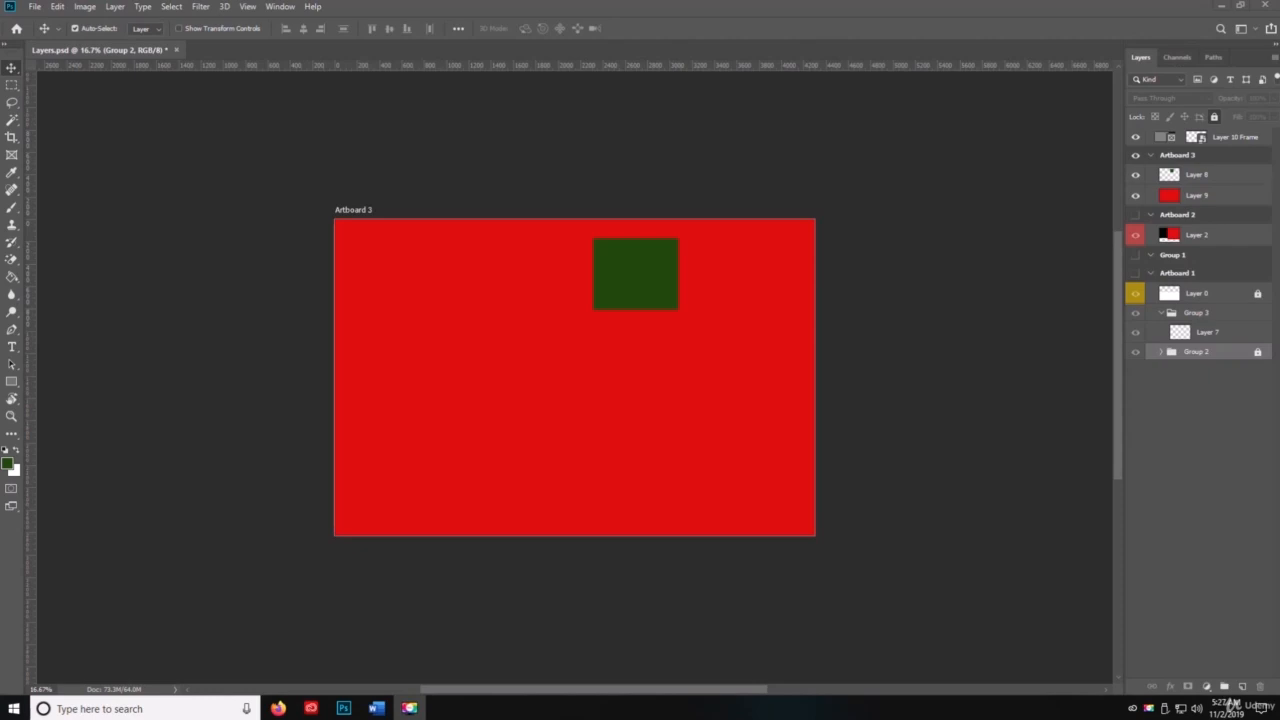
Step: Convert Layer 9 in Artboard 3 to a Smart Object, and hide and show it again
key("space")
left_click(1198, 197)
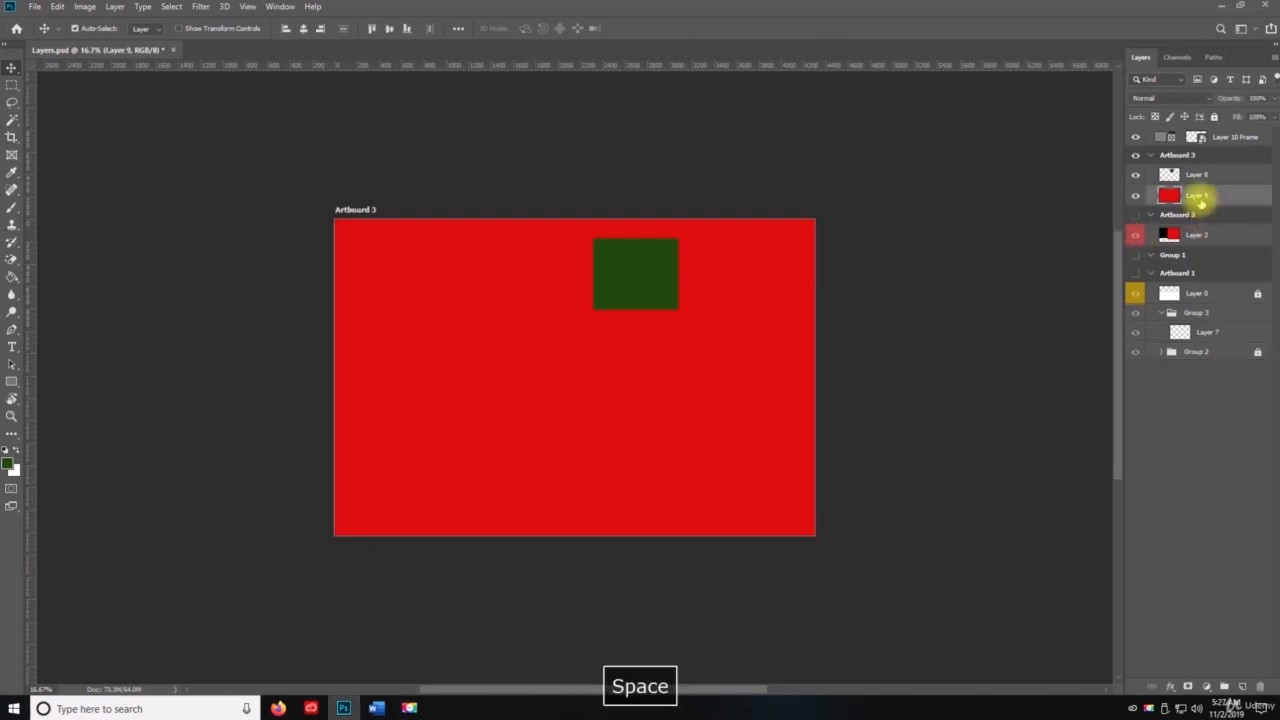
right_click(1202, 204)
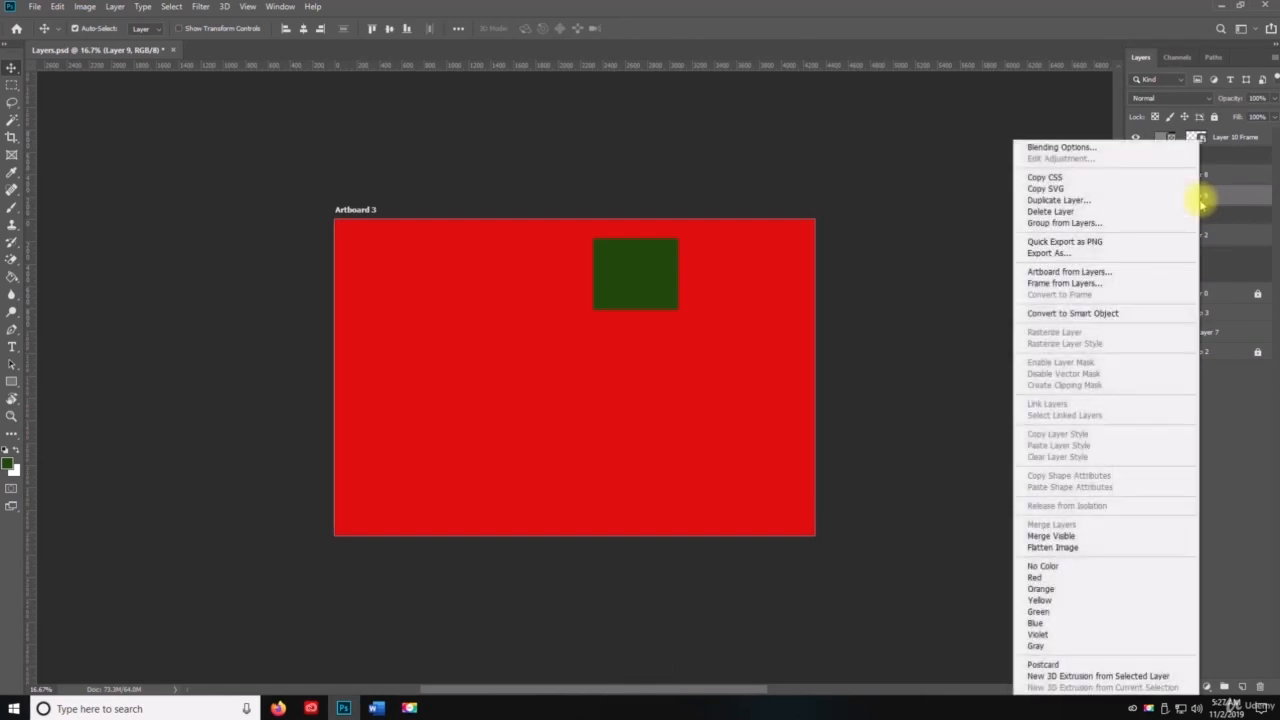
left_click(1088, 316)
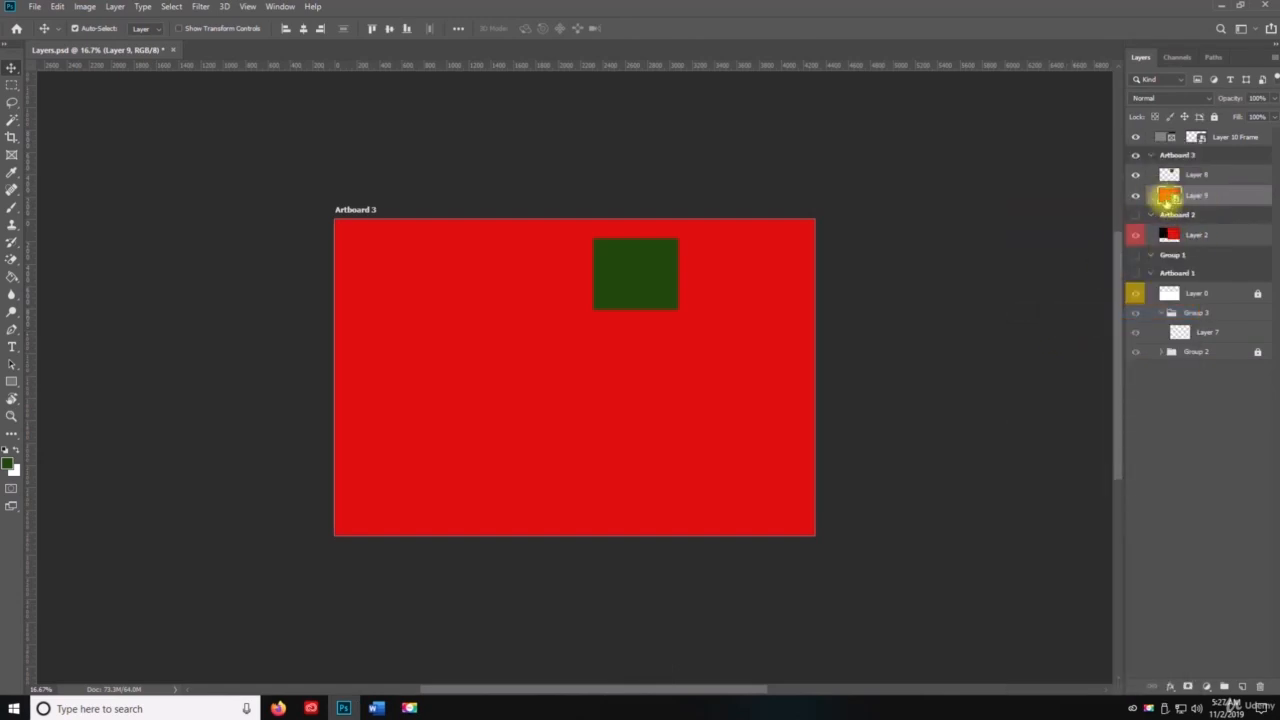
left_click(1135, 195)
left_click(1135, 195)
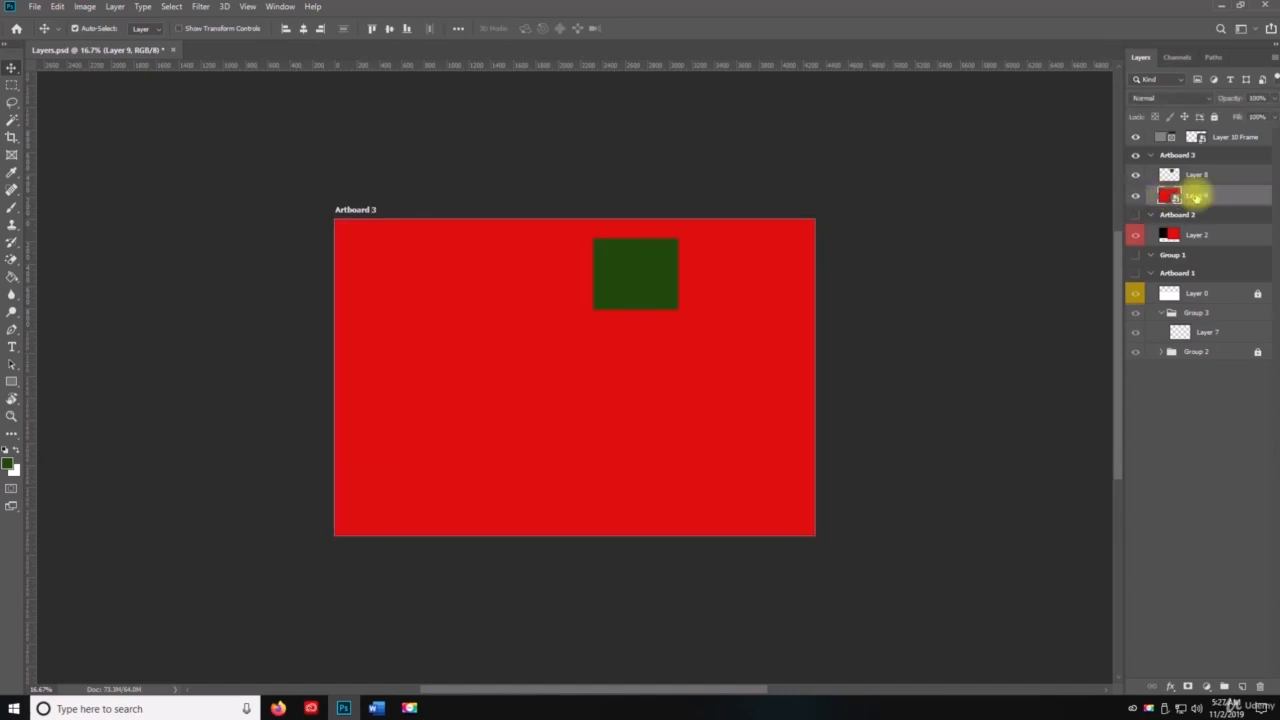
Step: Convert Layer 8 in Artboard 3 to a Smart Object
right_click(1202, 176)
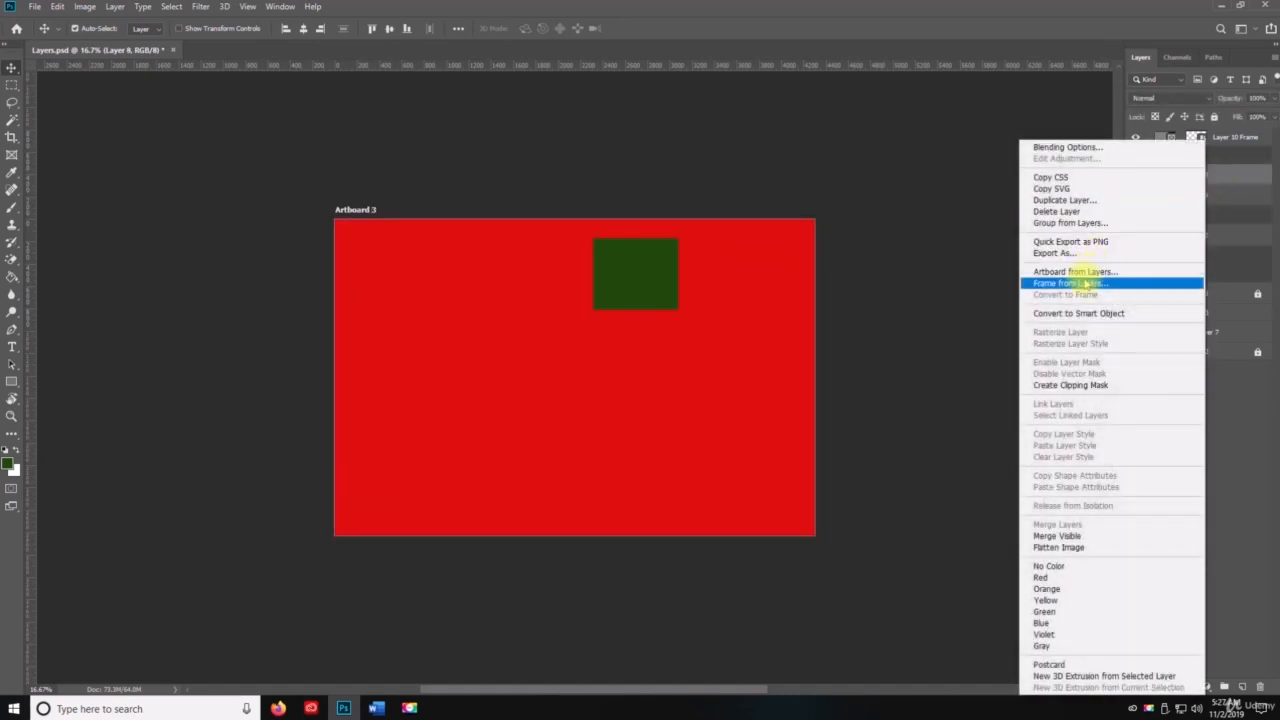
left_click(1087, 313)
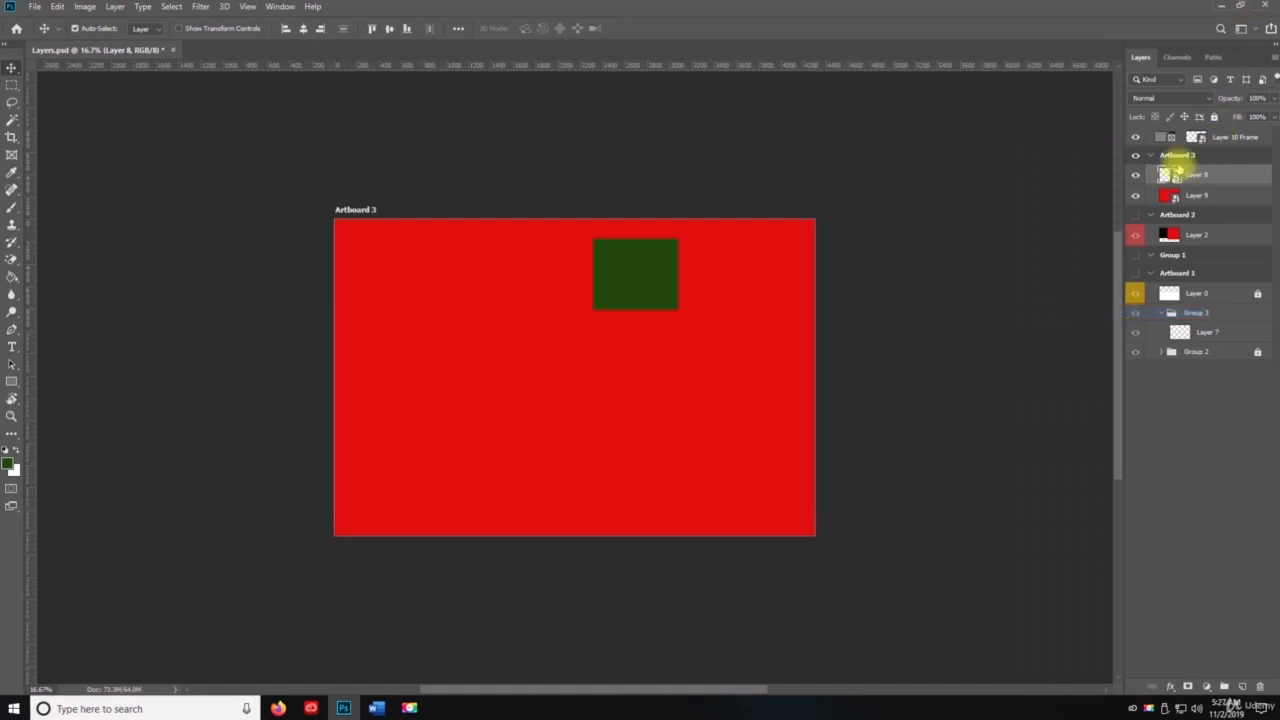
left_click(118, 6)
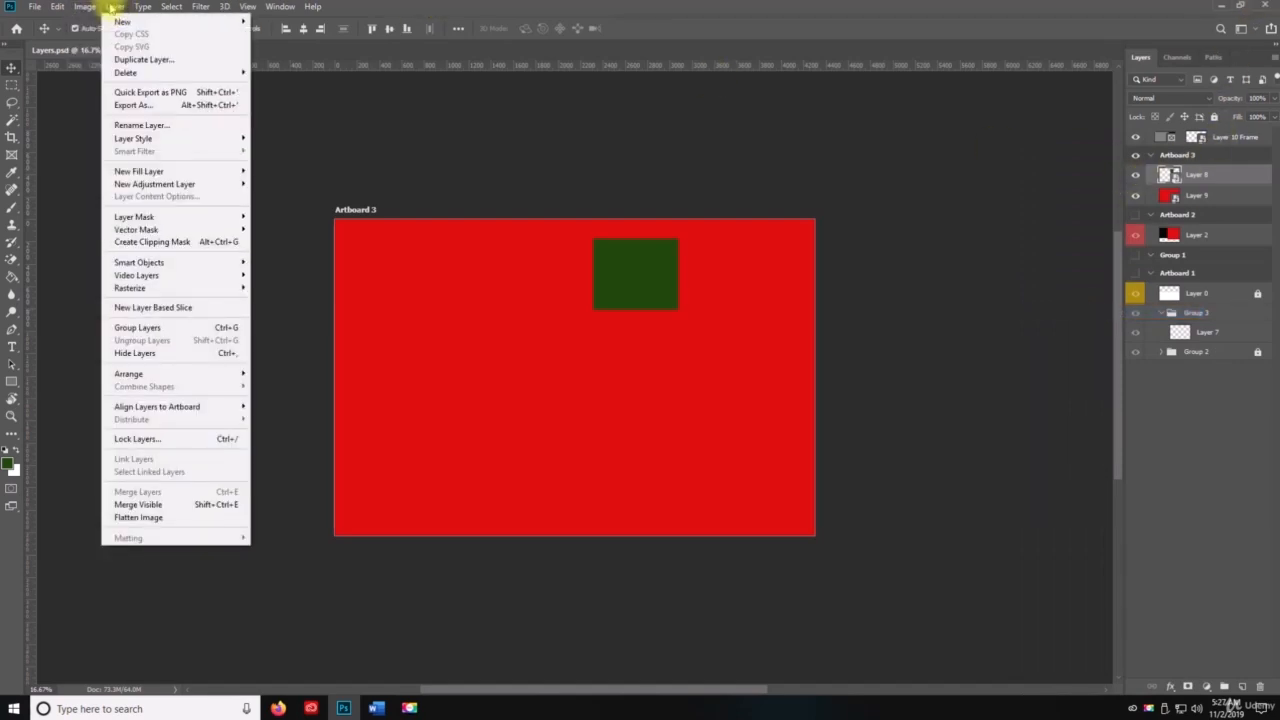
left_click(116, 6)
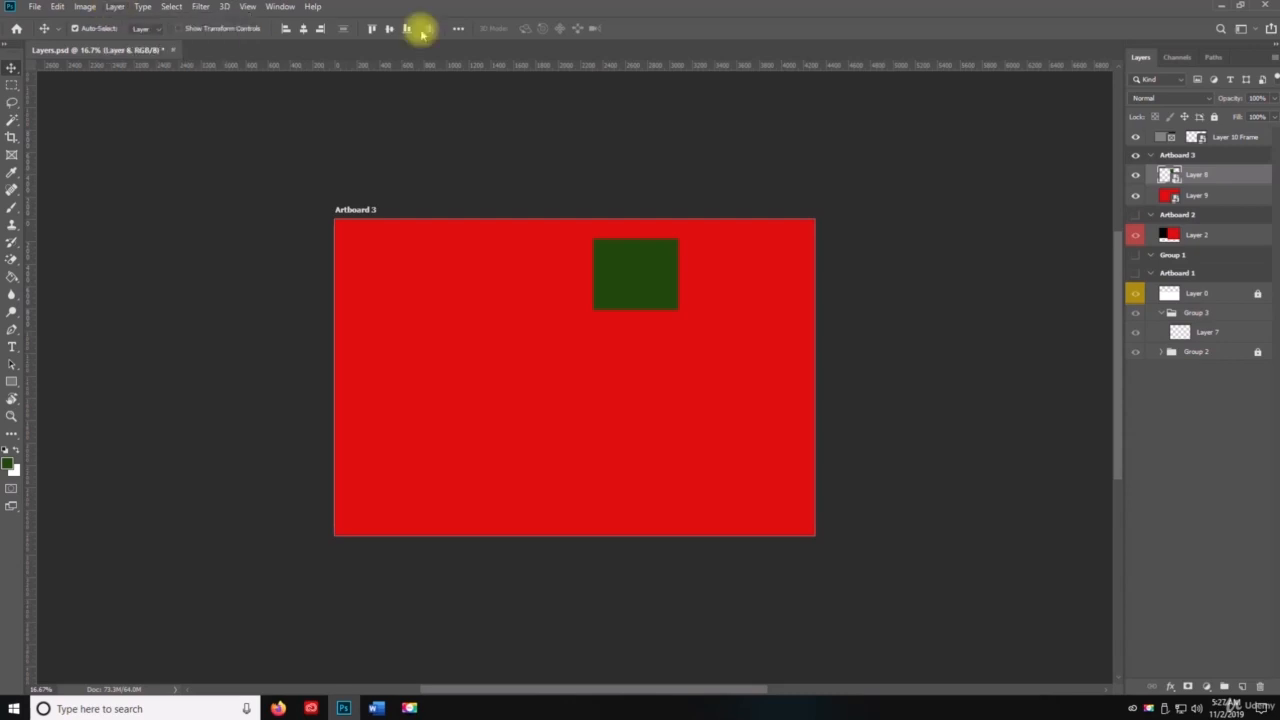
left_click(116, 6)
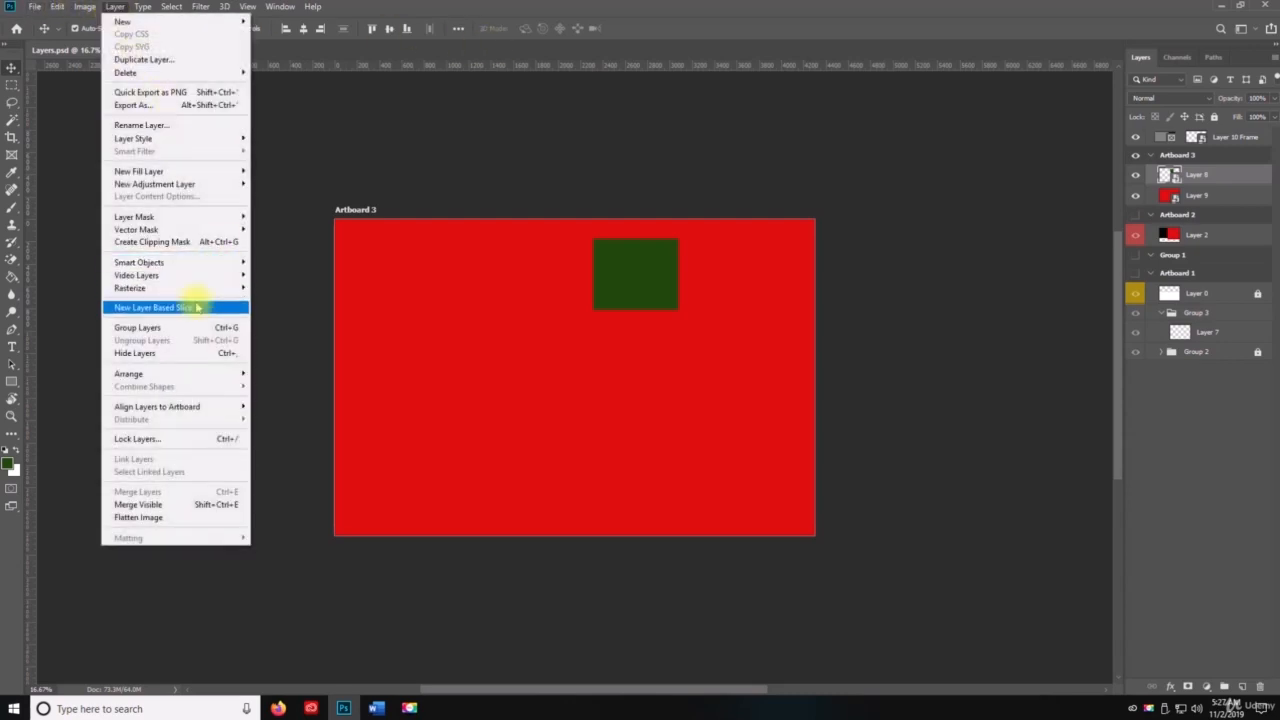
mouse_move(190, 263)
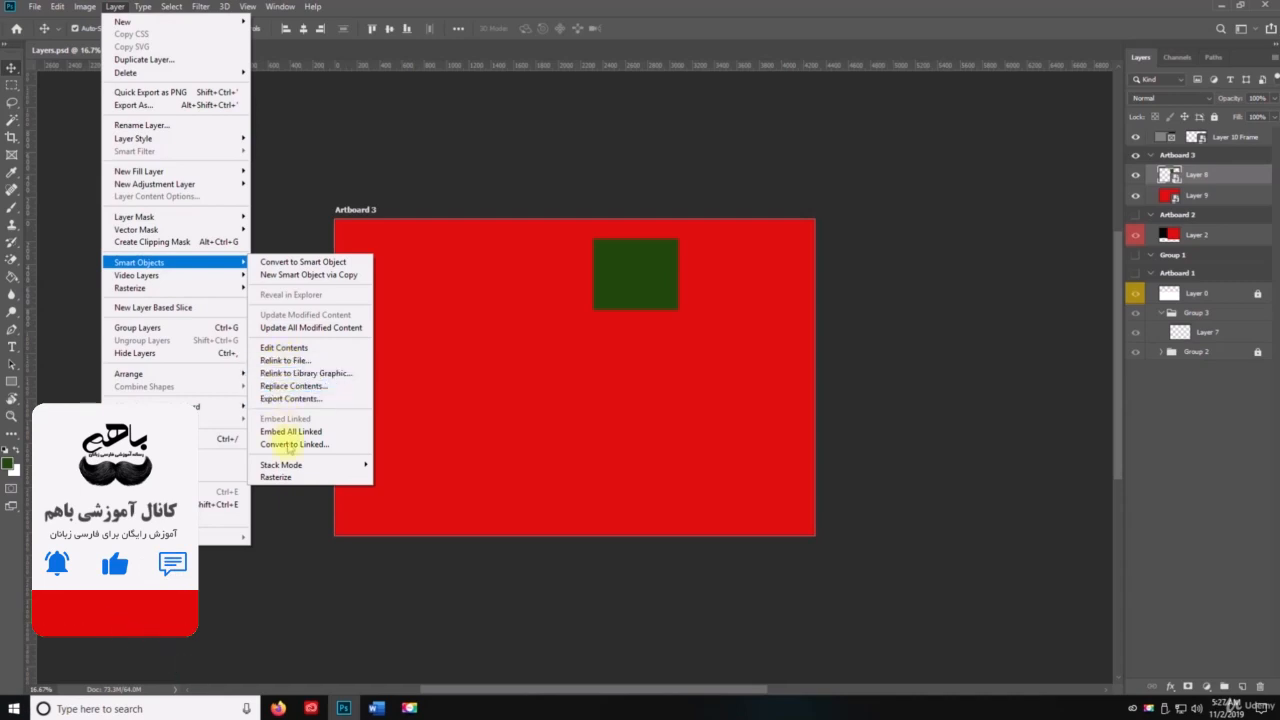
left_click(116, 7)
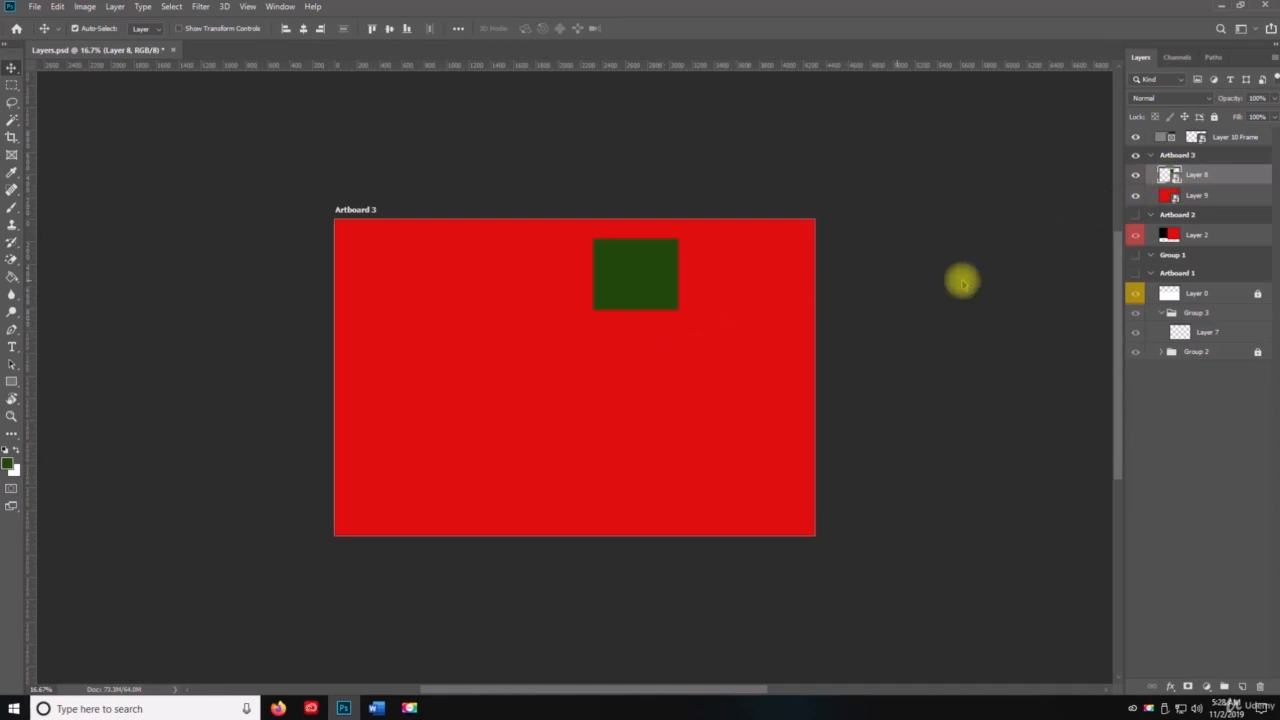
Step: Convert Layer 7 inside Group 3 of Artboard 1 to a Smart Object
left_click(1194, 294)
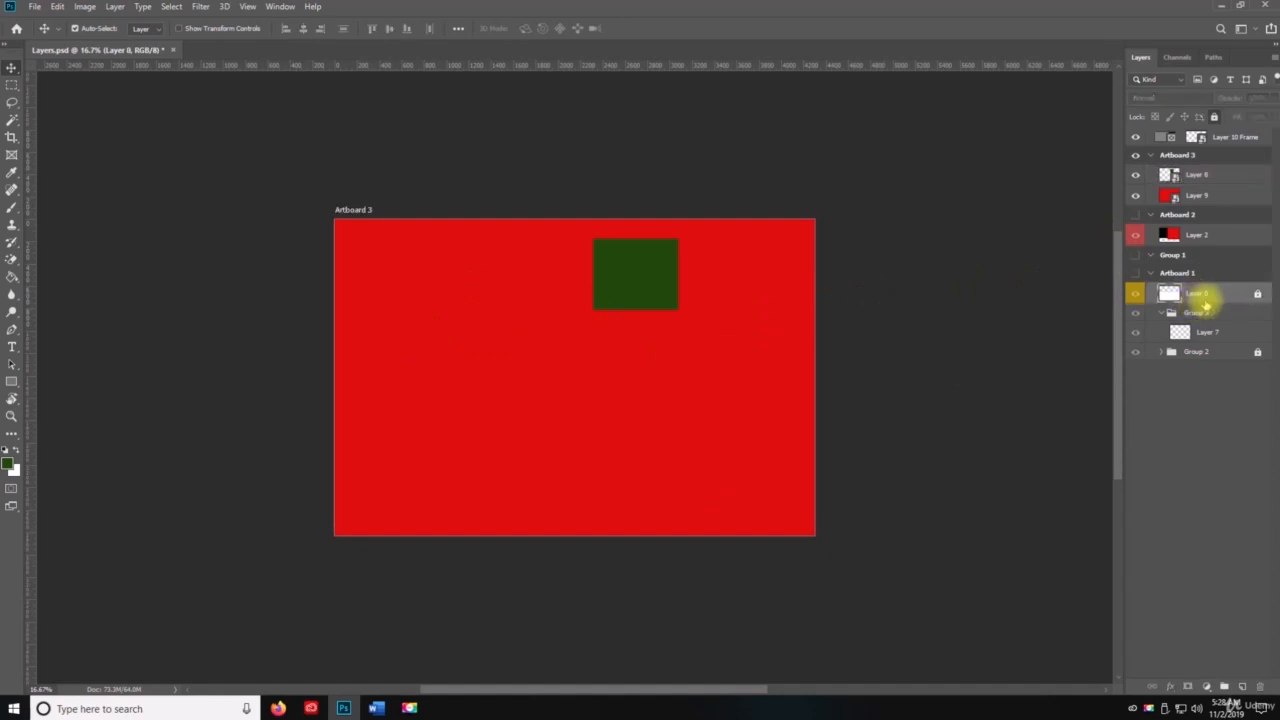
left_click(1200, 335)
right_click(1203, 336)
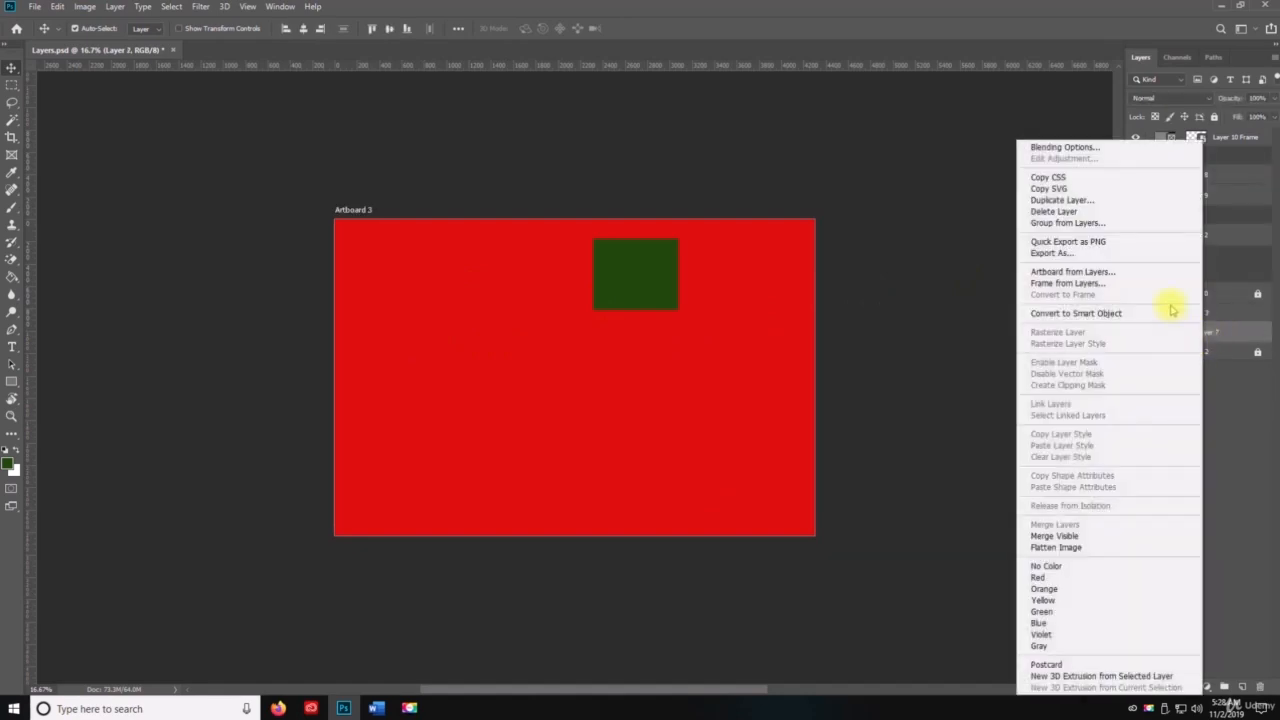
left_click(1105, 314)
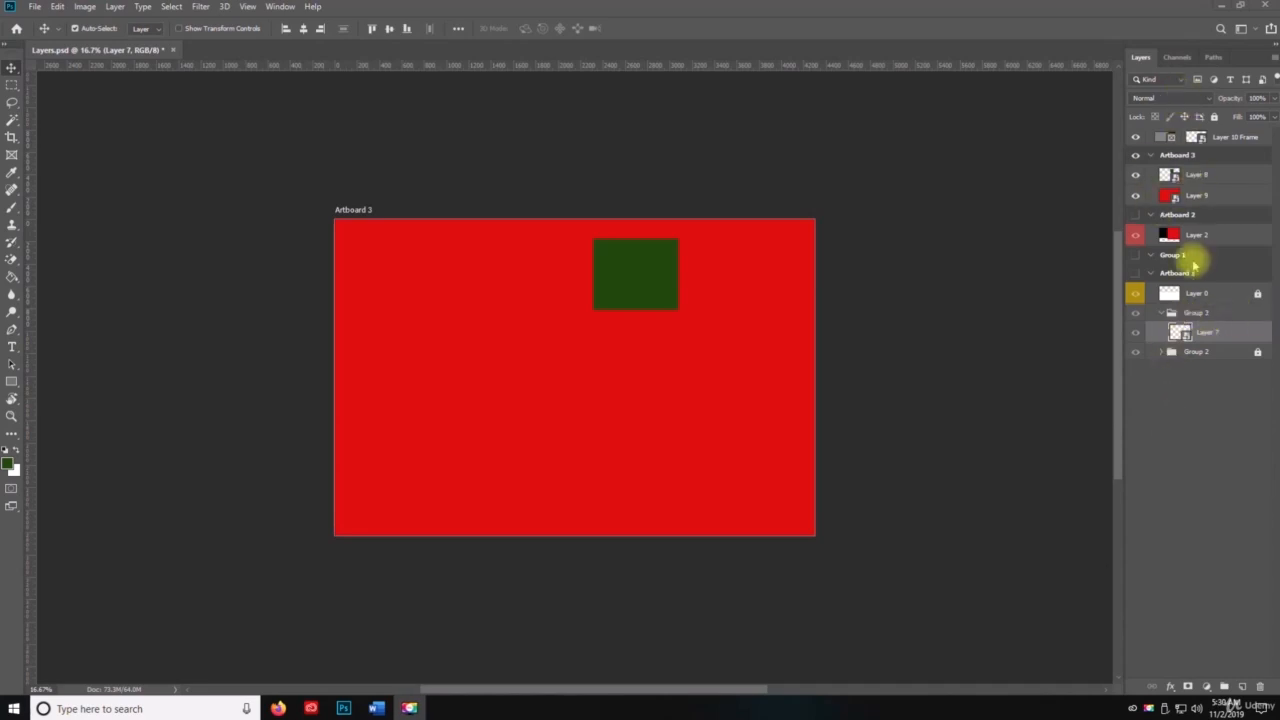
key("space")
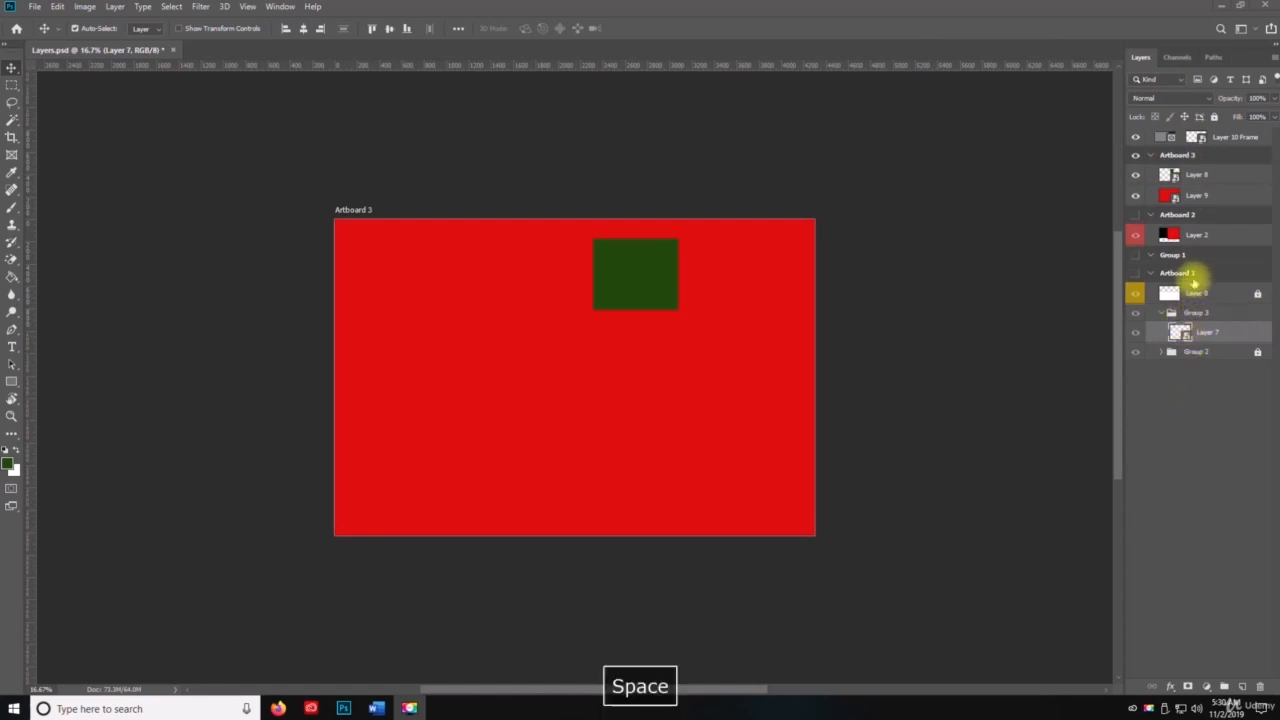
left_click(1225, 236)
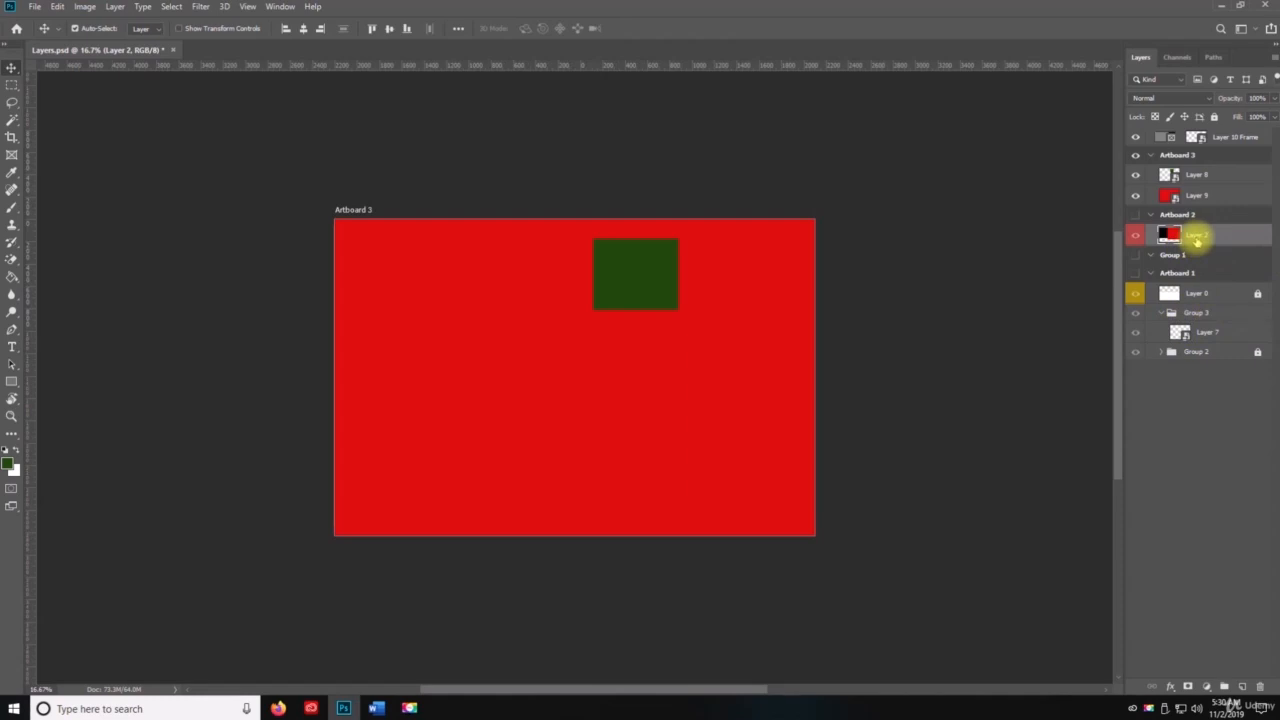
left_click(1270, 57)
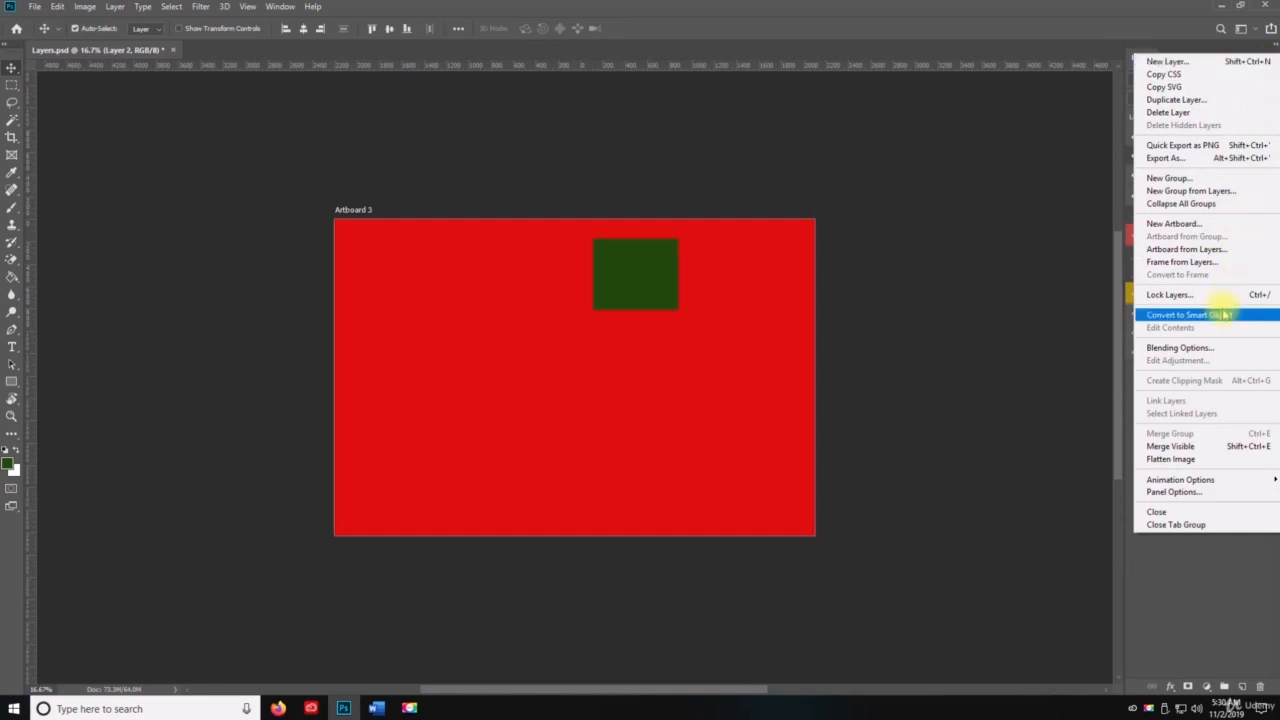
left_click(1203, 567)
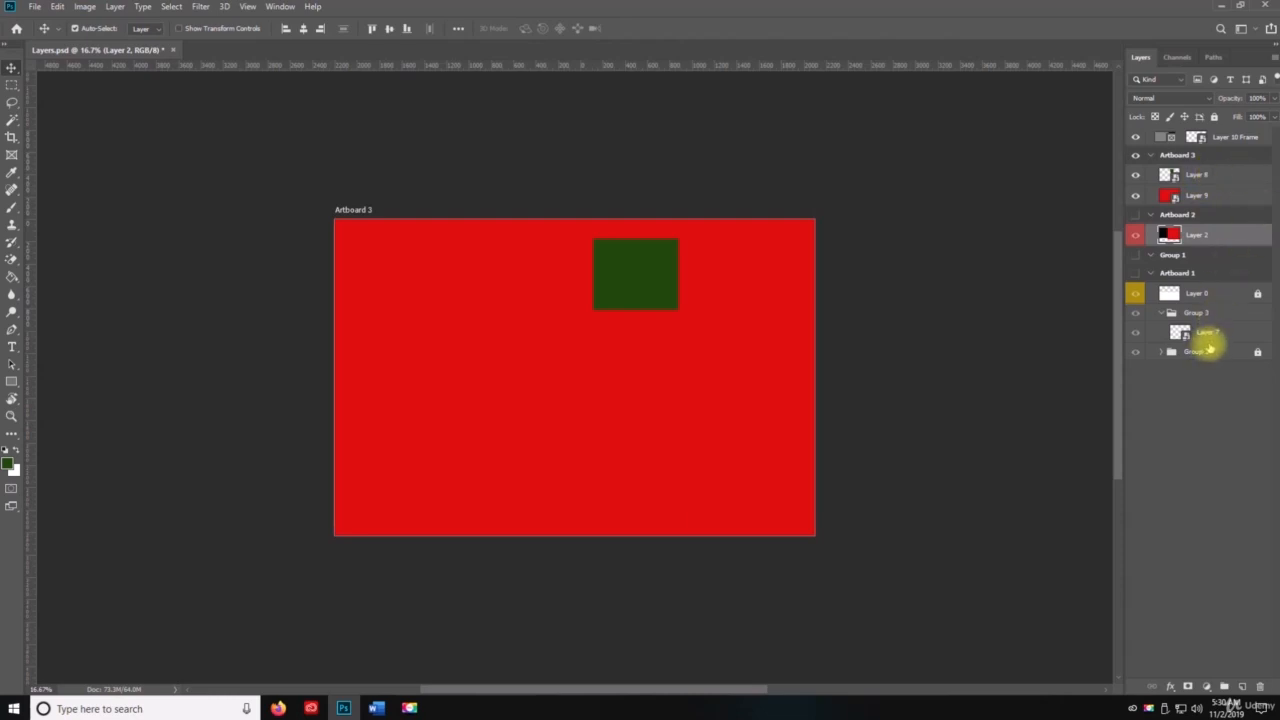
Step: Open the contents of the Layer 7 Smart Object in Group 3 for editing
left_click(1210, 338)
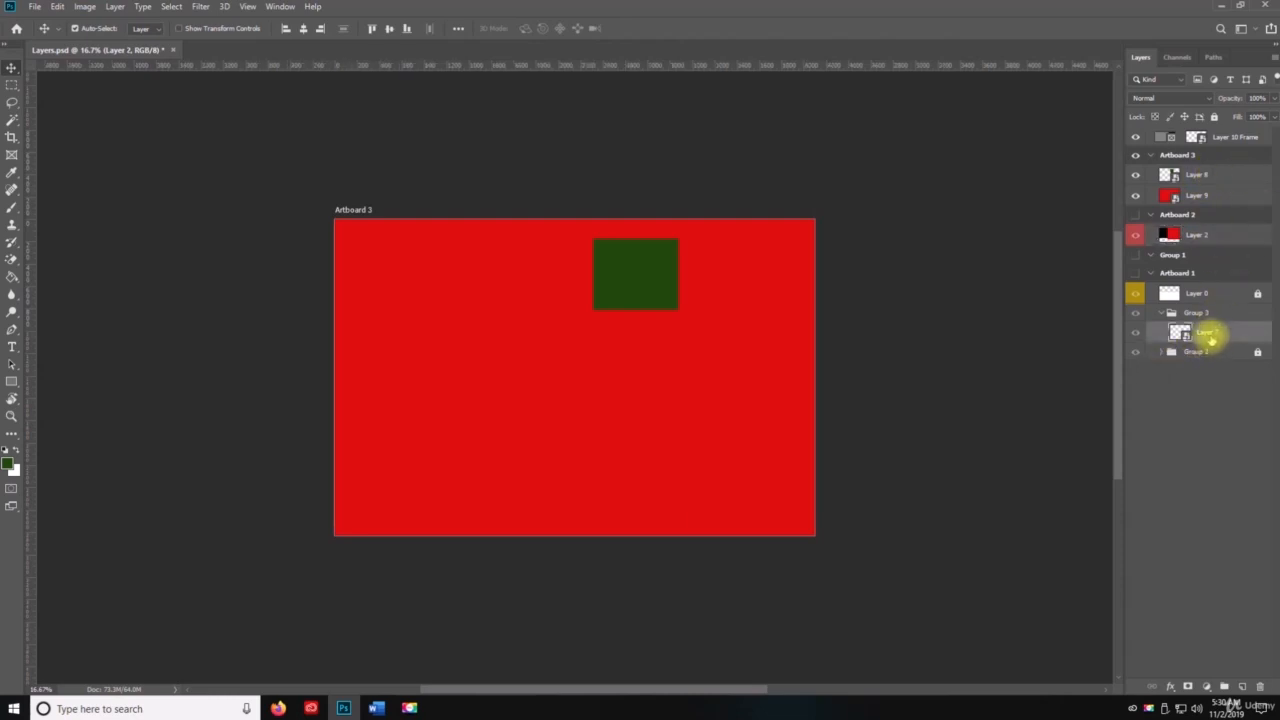
right_click(1213, 338)
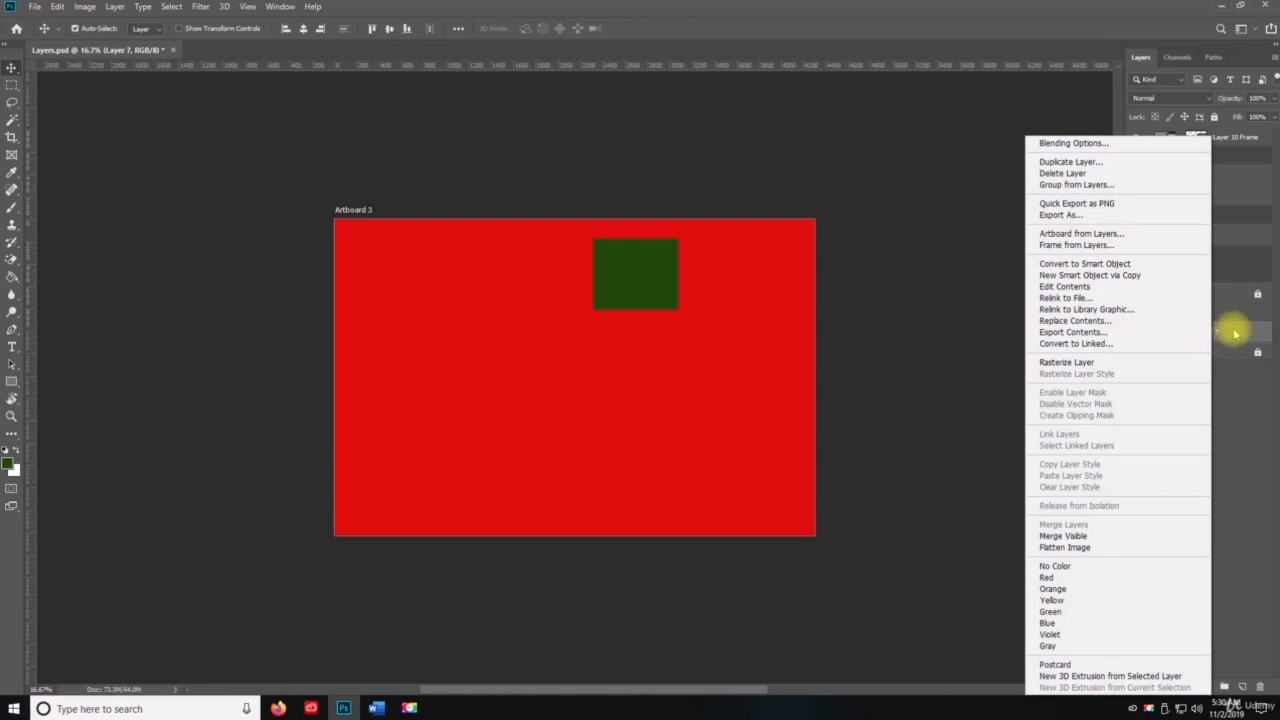
left_click(1236, 334)
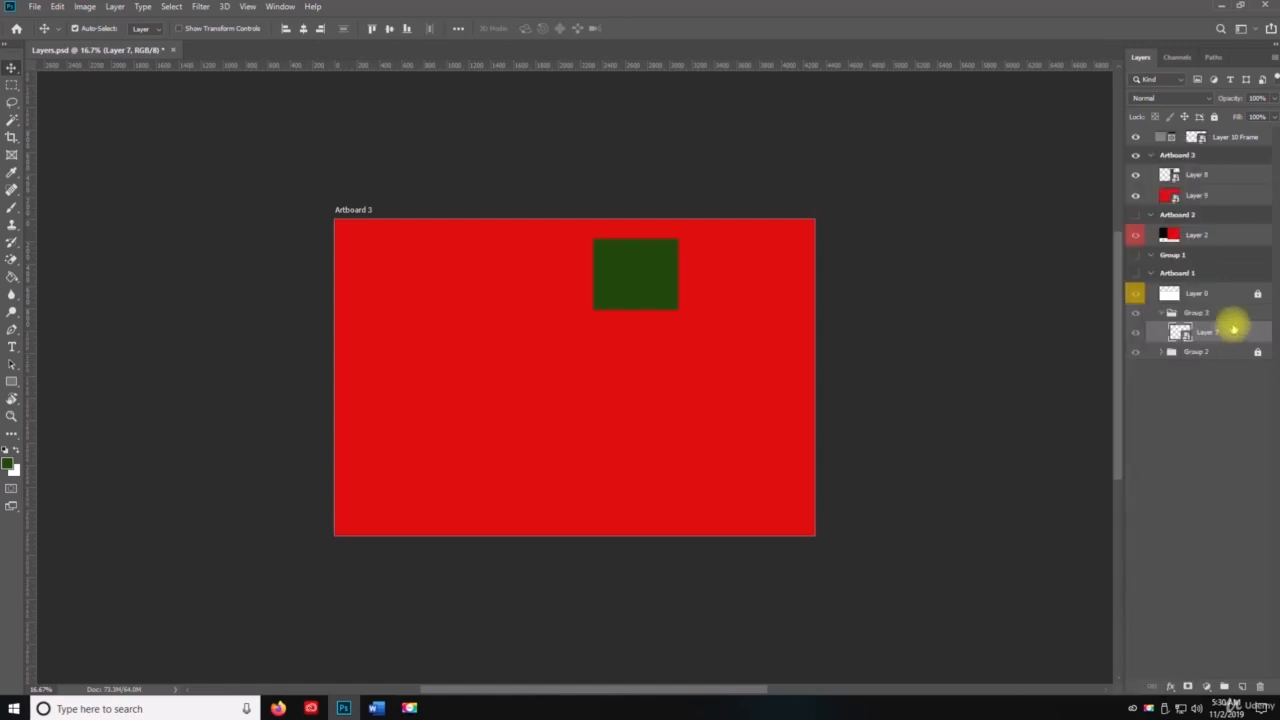
left_click(1274, 58)
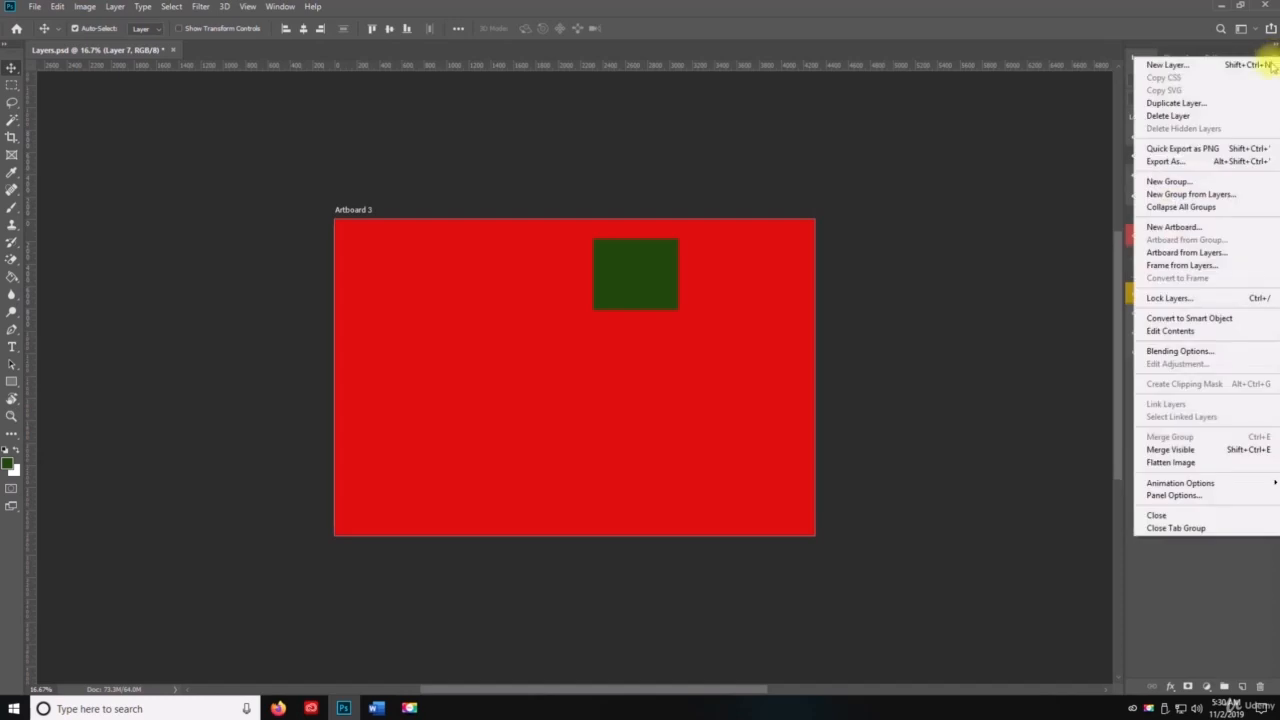
left_click(1163, 334)
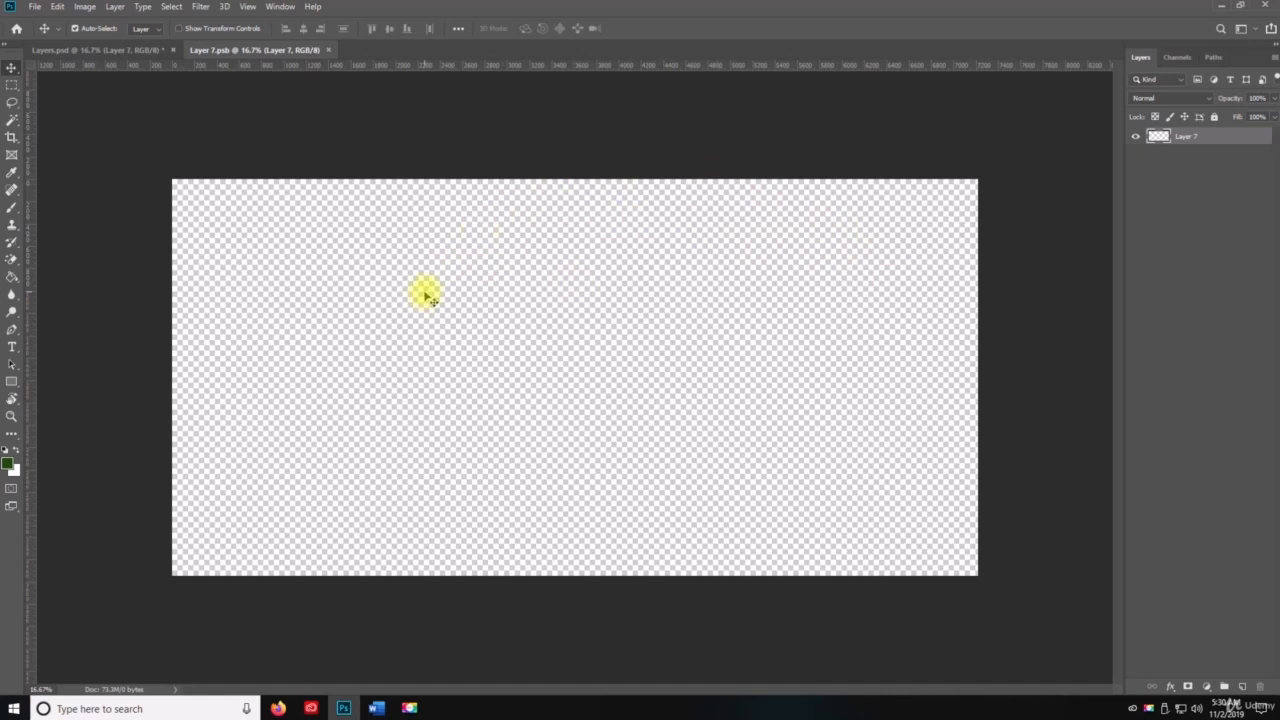
Step: Fill the empty canvas of Layer 7.psb with the dark green foreground colour and return to the Move tool
left_click(12, 276)
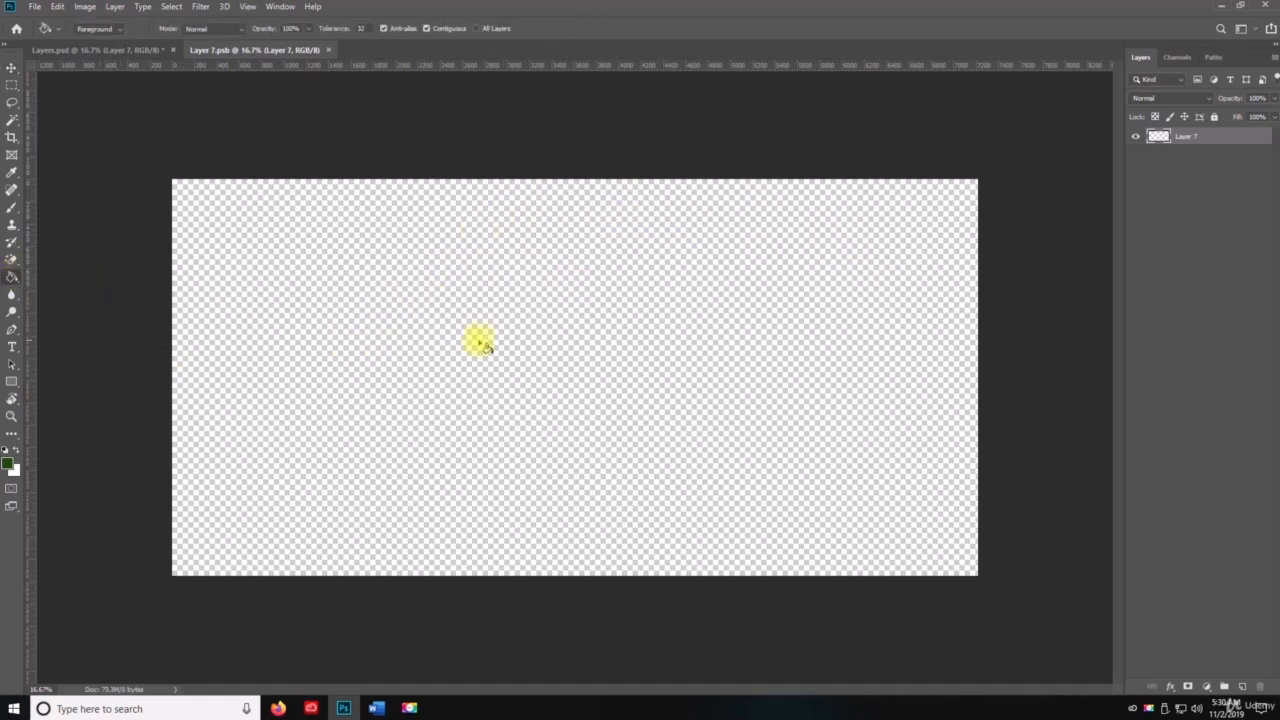
left_click(482, 345)
key("v")
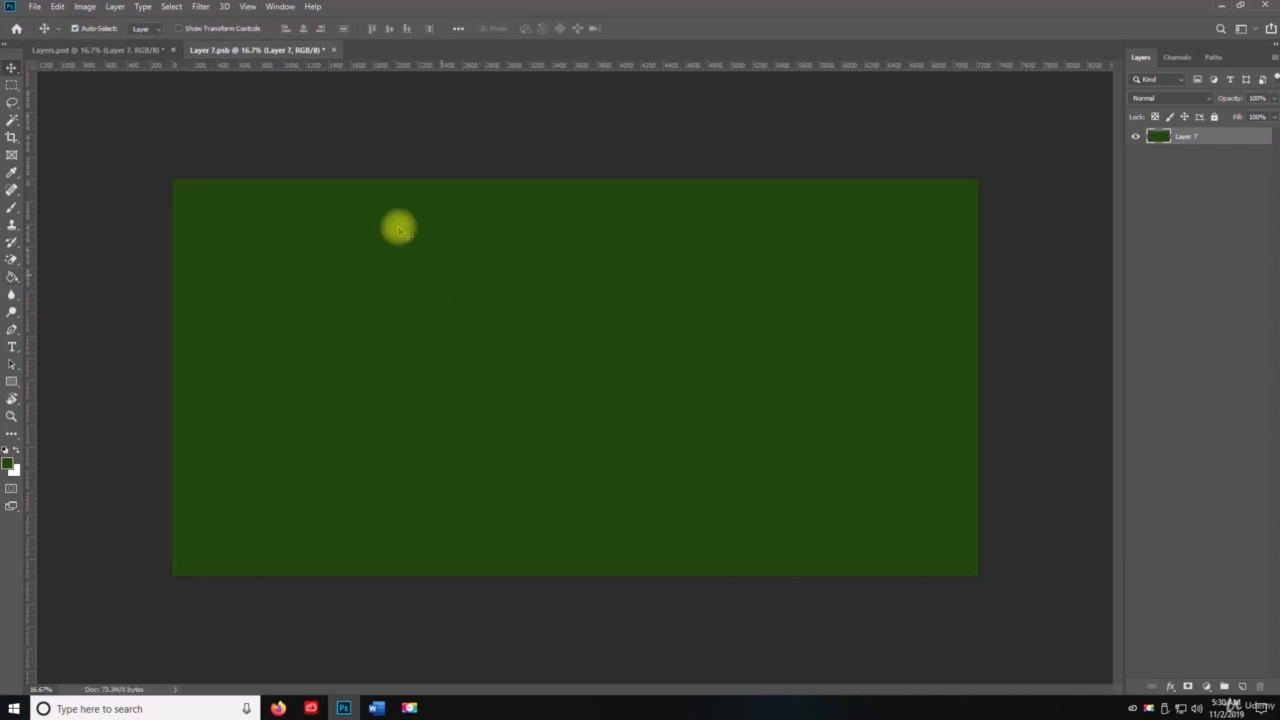
Step: Save and close Layer 7.psb, and save the Layers.psd document
key("ctrl+s")
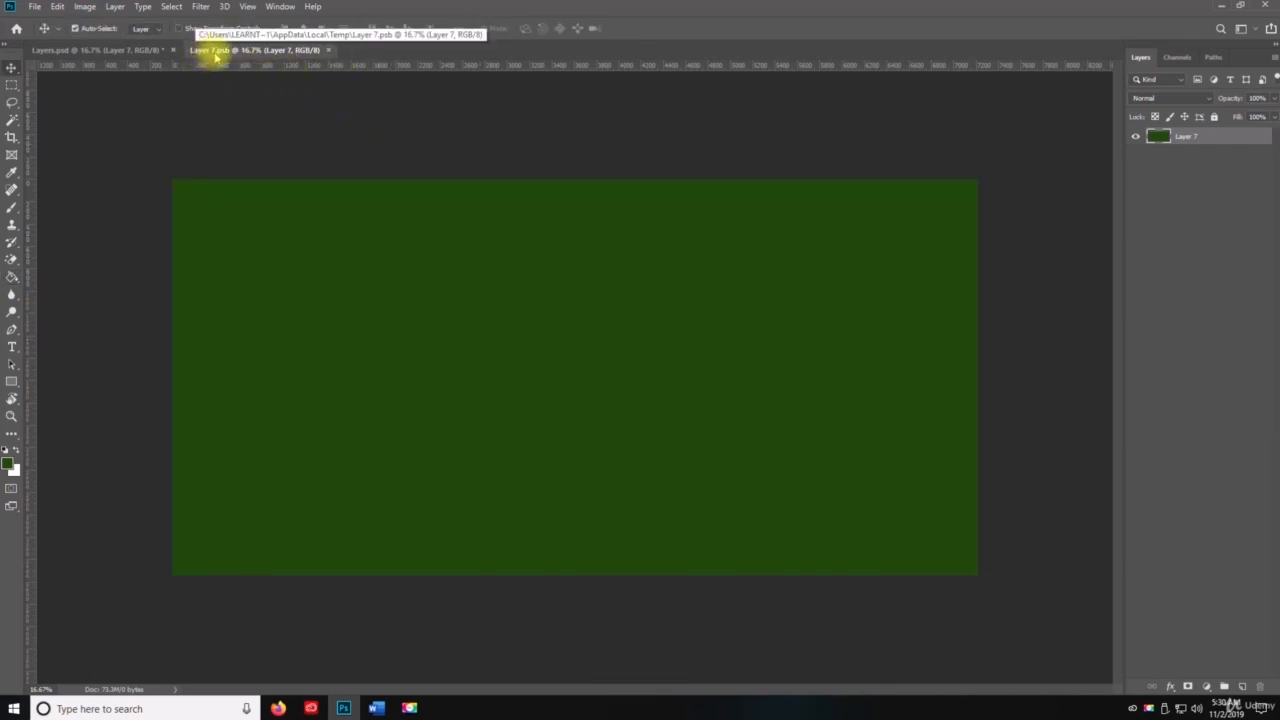
left_click(330, 50)
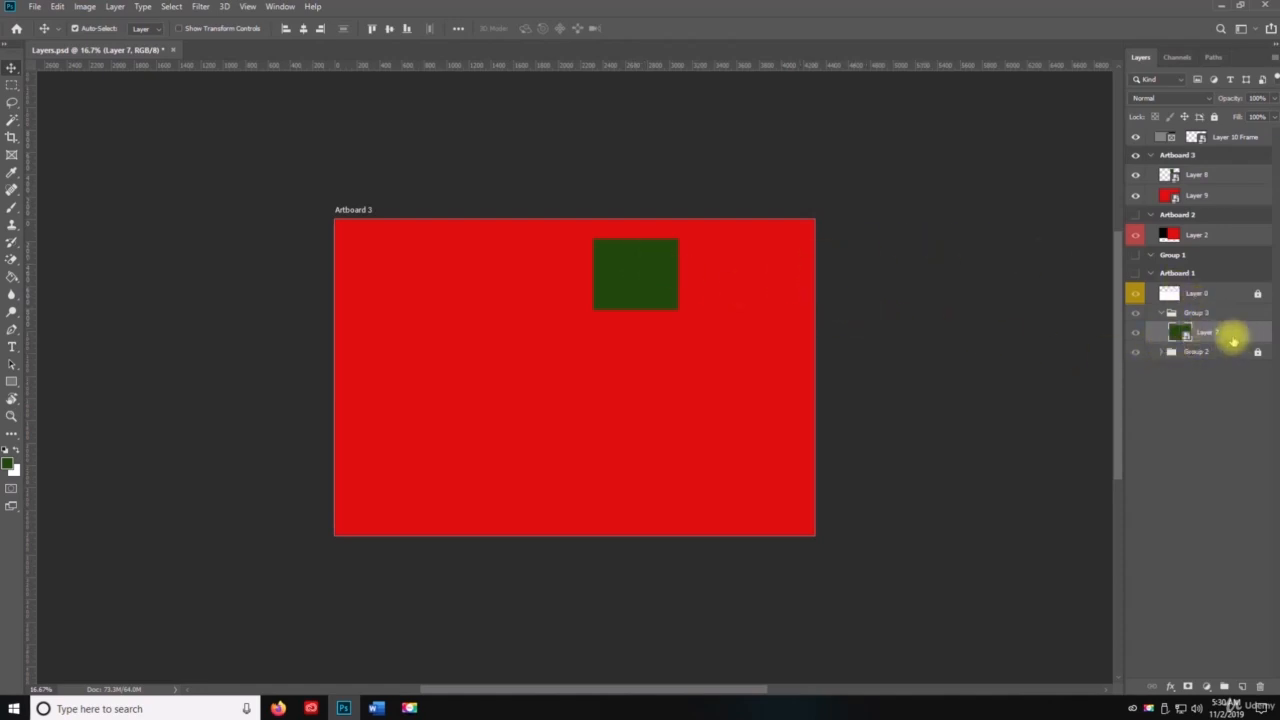
key("ctrl+s")
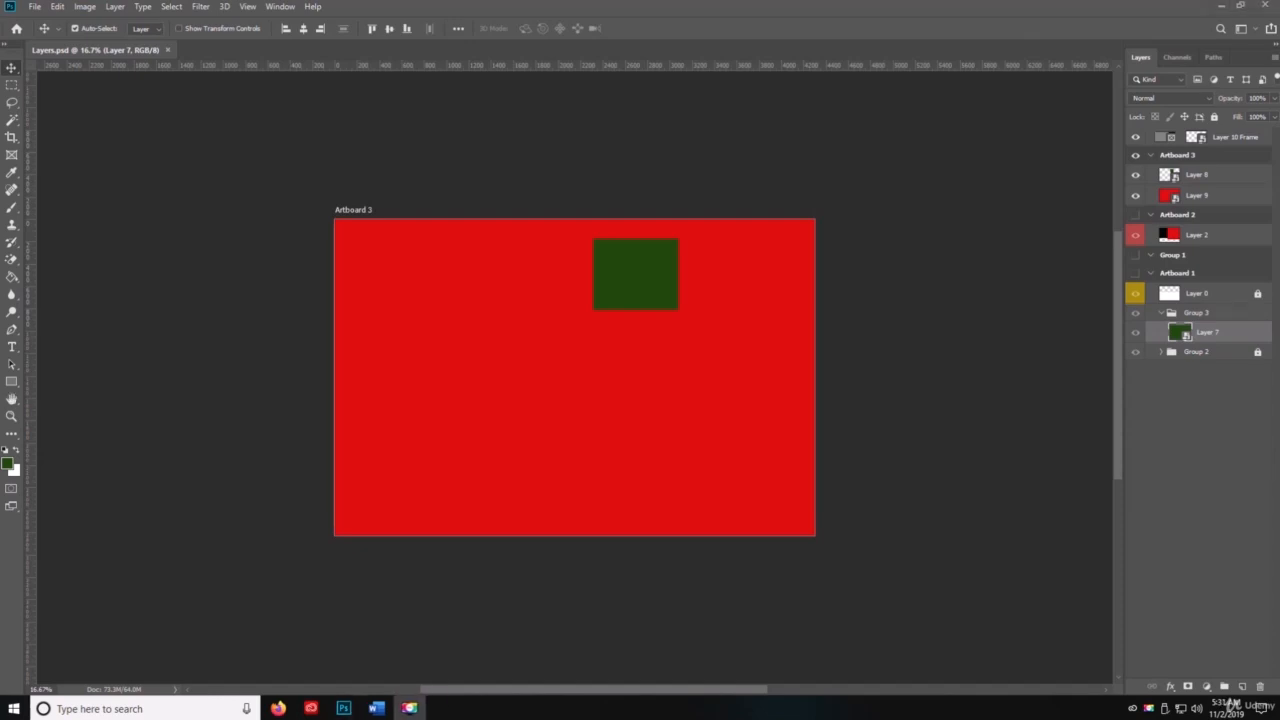
Step: Add a Bevel & Emboss effect with Contour and Texture to Layer 7 in Group 3
key("space")
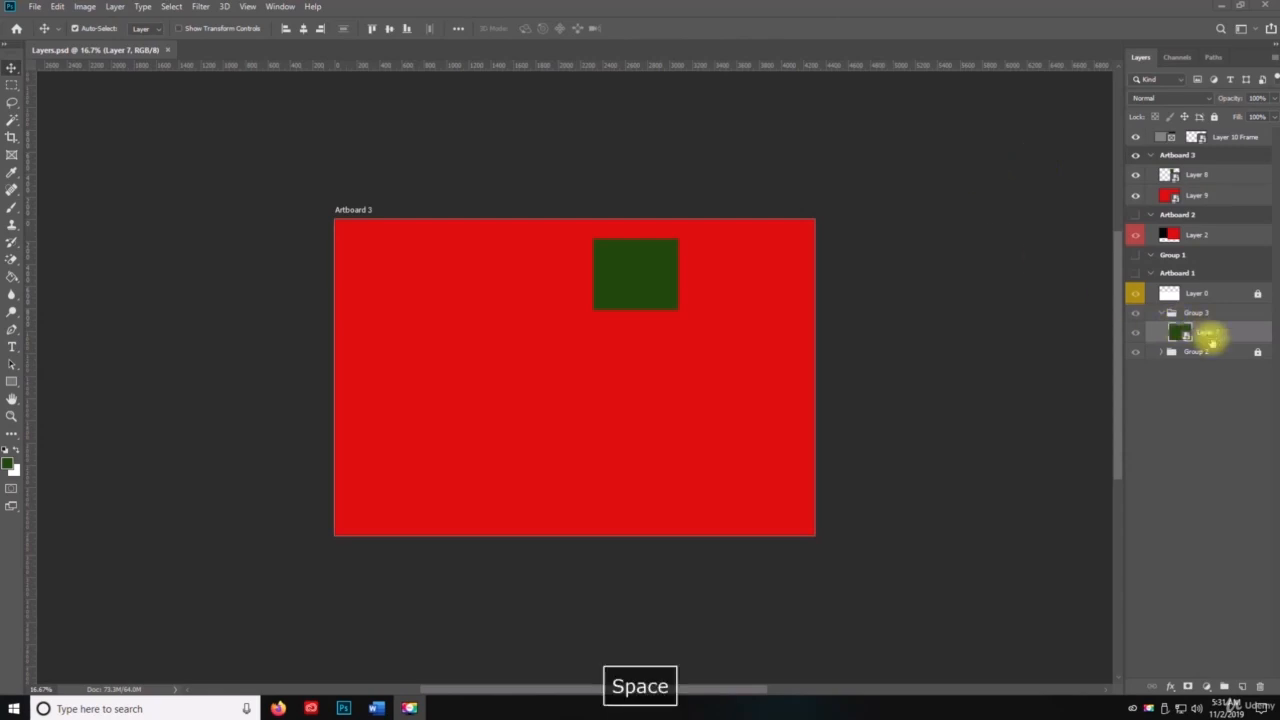
left_click(1274, 58)
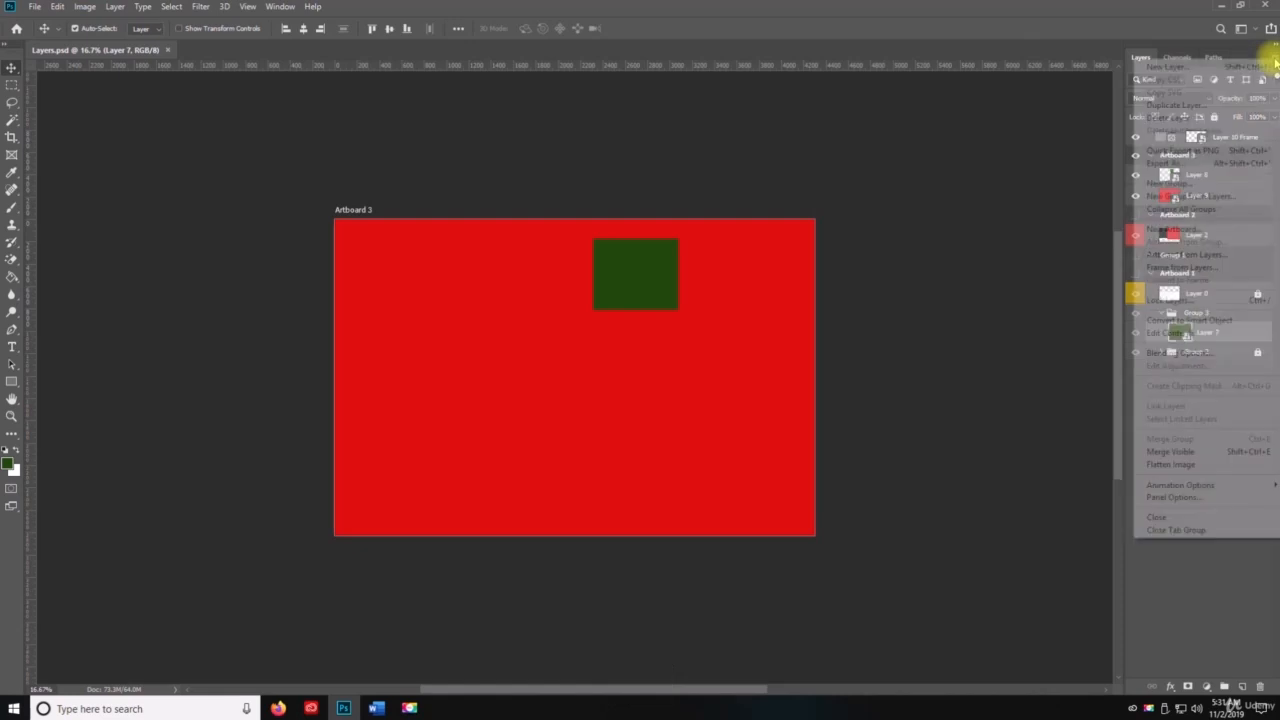
left_click(1198, 355)
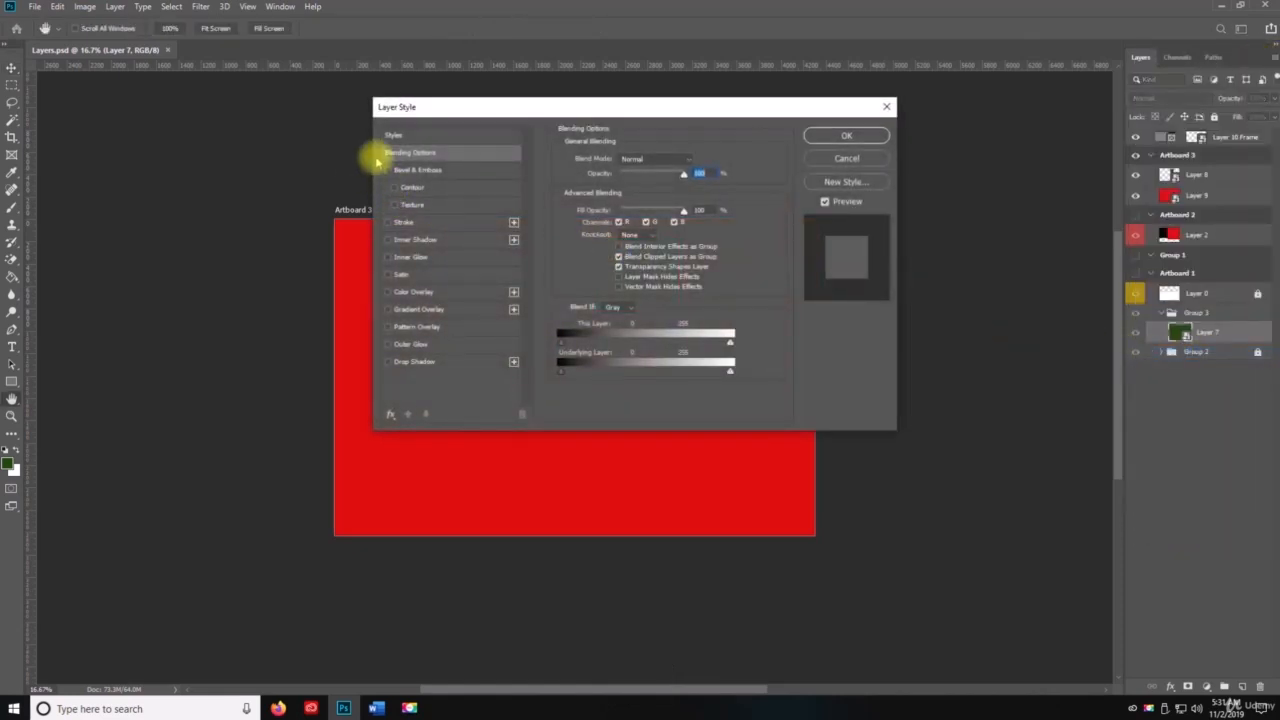
left_click_drag(400, 106, 306, 133)
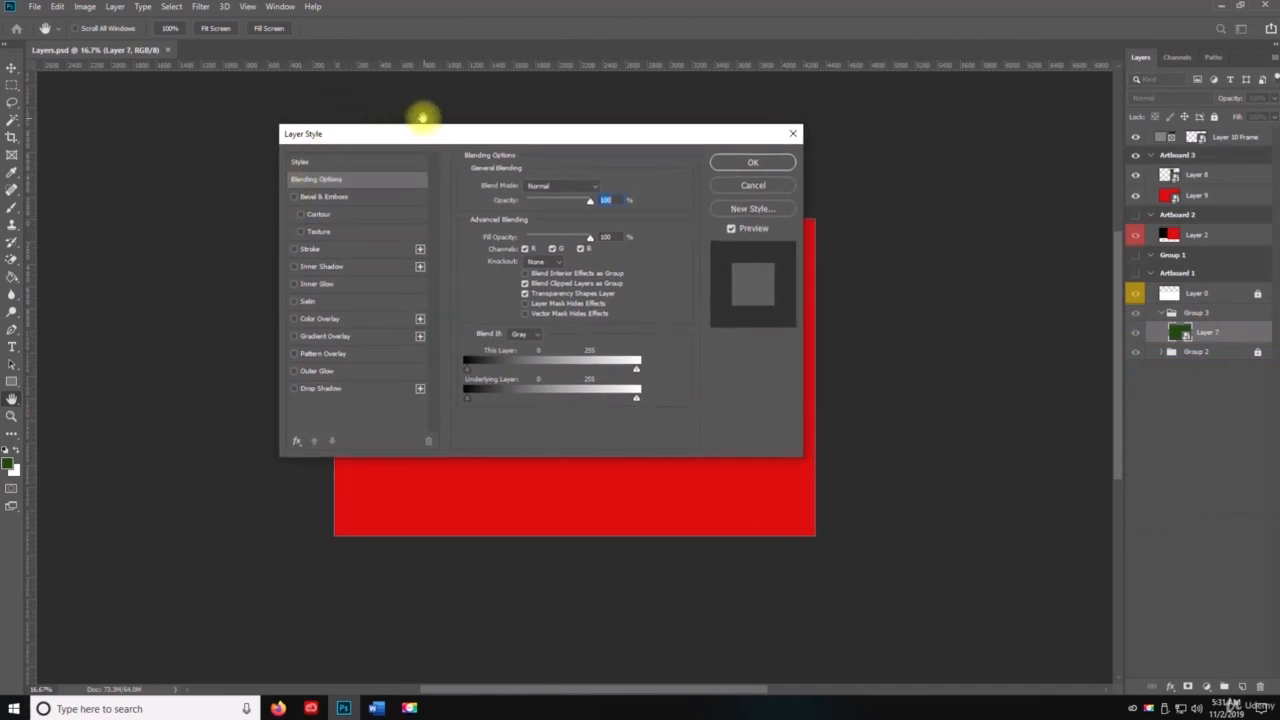
left_click_drag(410, 136, 572, 301)
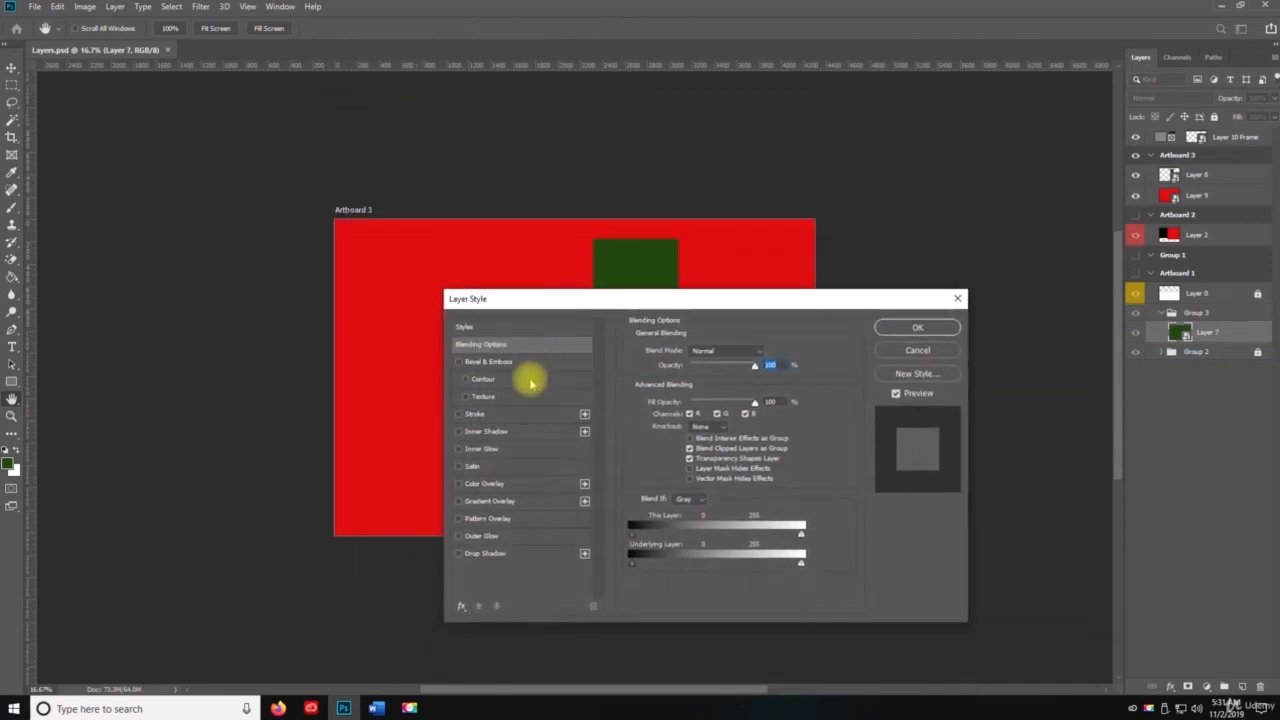
left_click(458, 361)
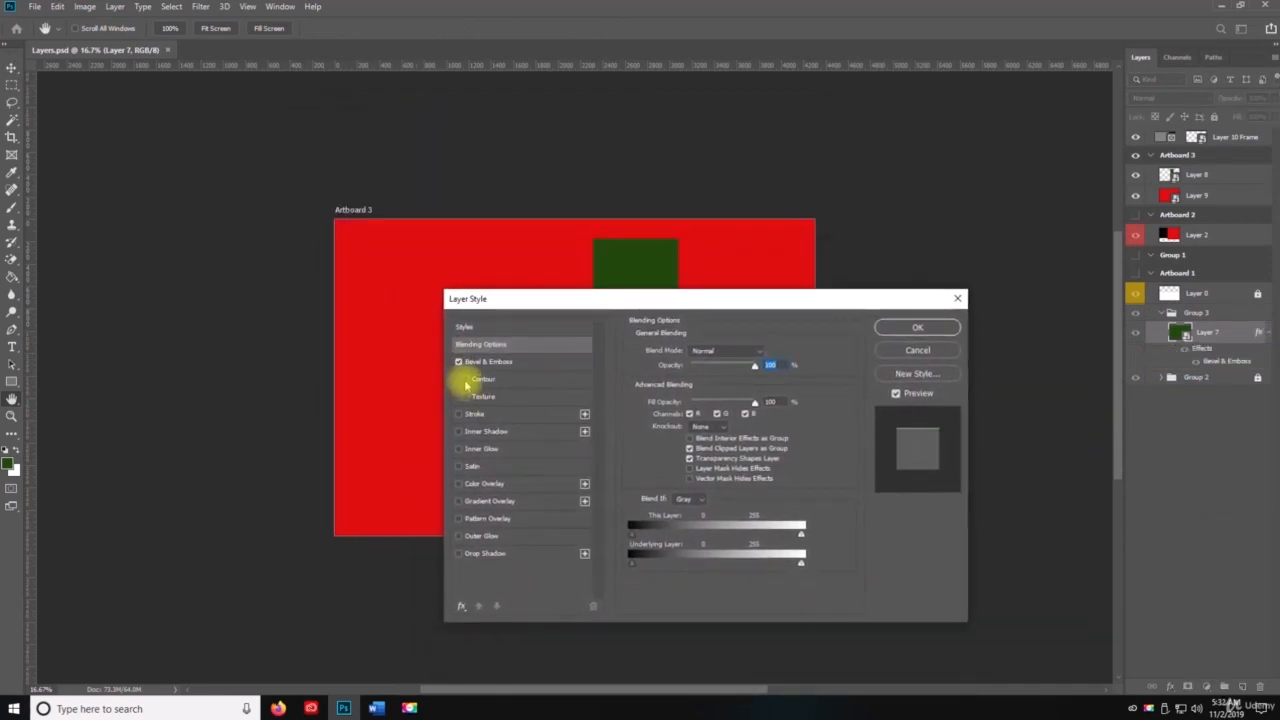
left_click(465, 396)
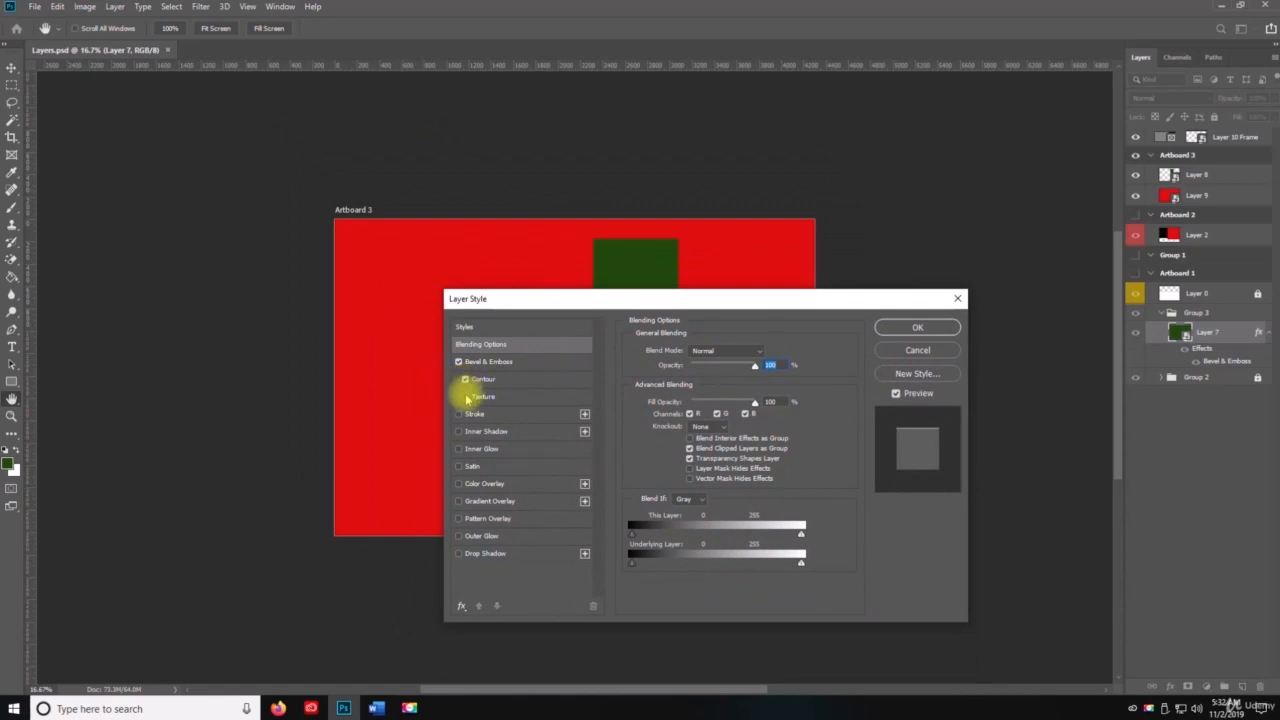
Step: Add Stroke, Inner Shadow, Inner Glow, Satin, Color Overlay, Outer Glow and Drop Shadow to Layer 7 and apply the layer style
left_click(458, 414)
left_click(458, 431)
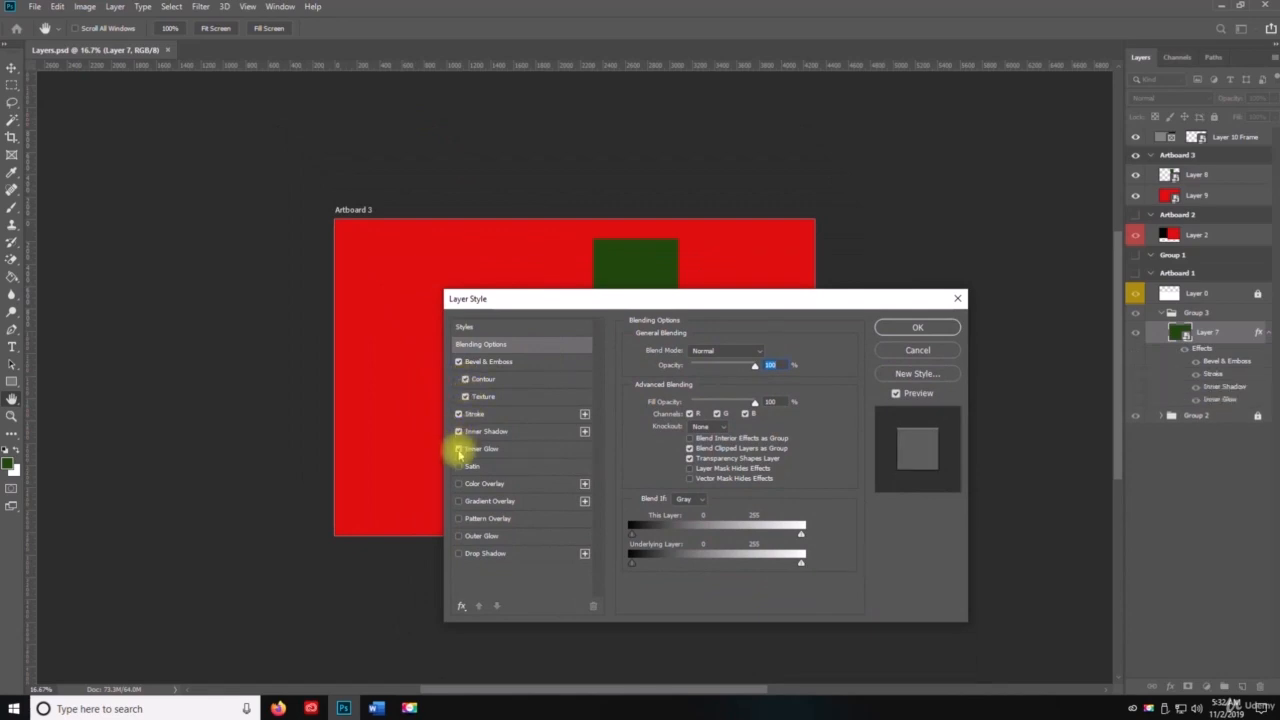
left_click(458, 448)
left_click(458, 466)
left_click(458, 483)
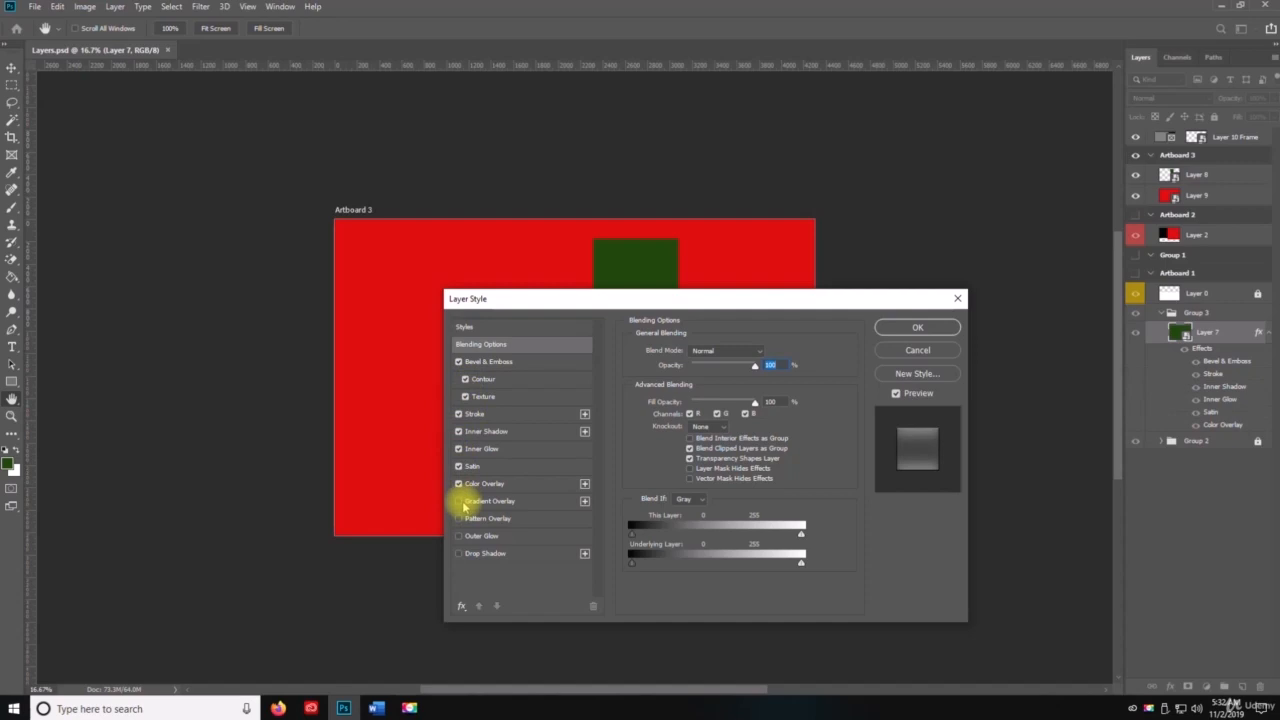
left_click(459, 536)
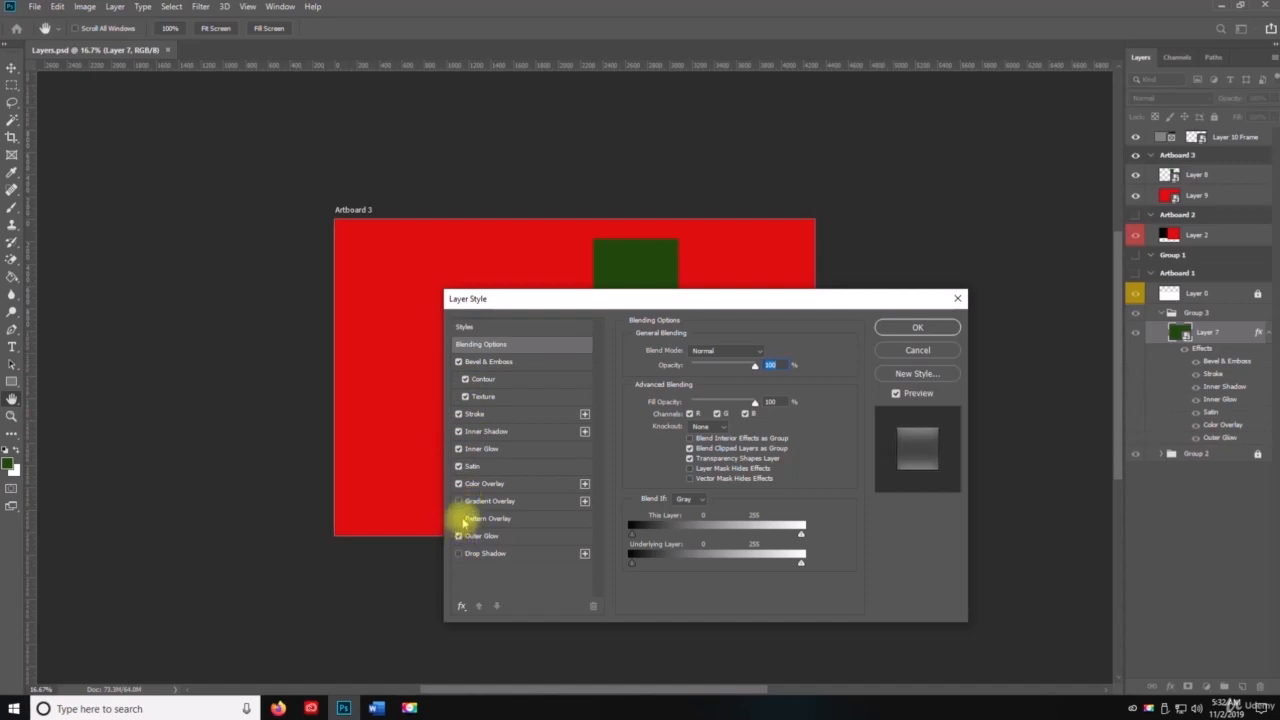
left_click(459, 553)
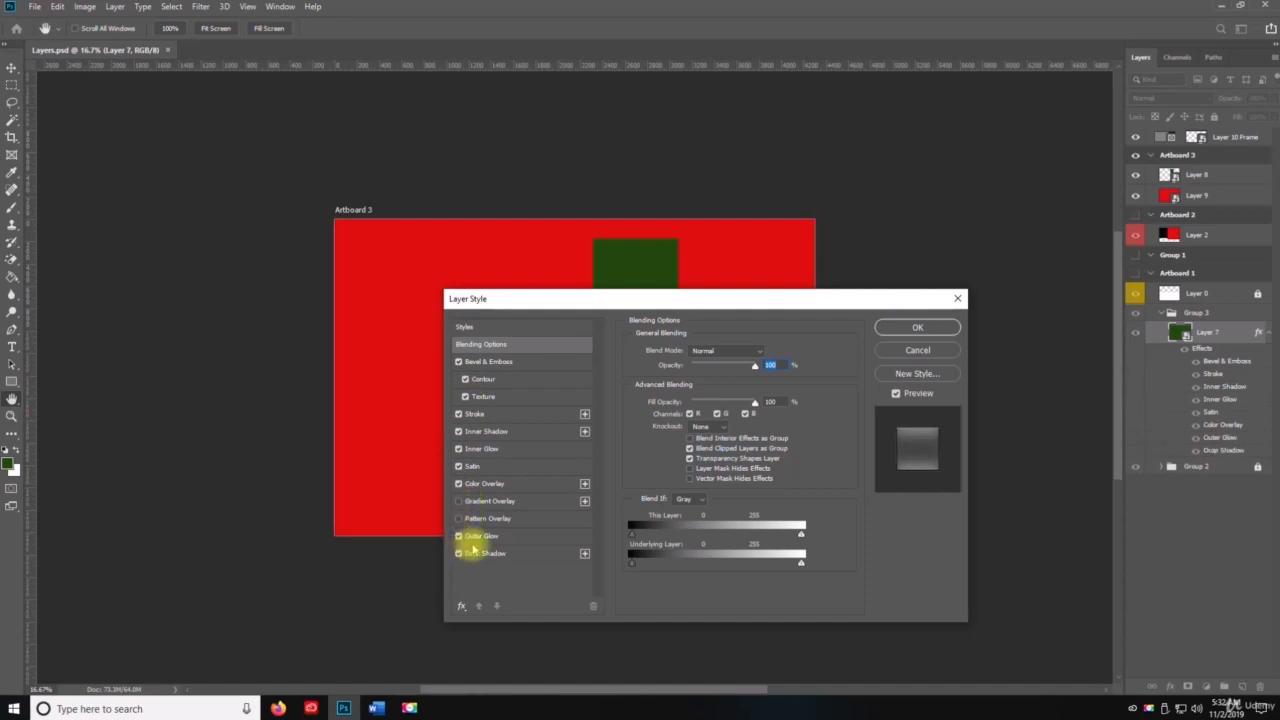
left_click(948, 331)
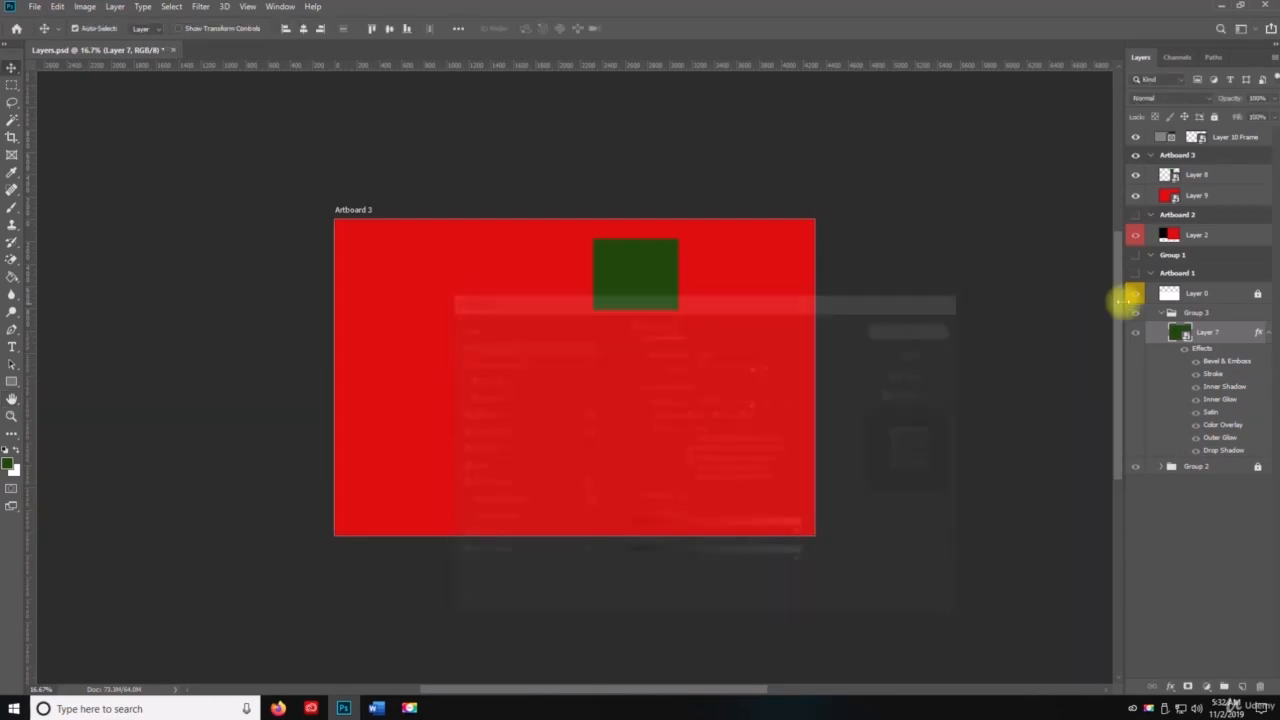
Step: Open the Smart Object contents of Layer 7 for inspection and close Layer 7.psb without changes
right_click(1227, 341)
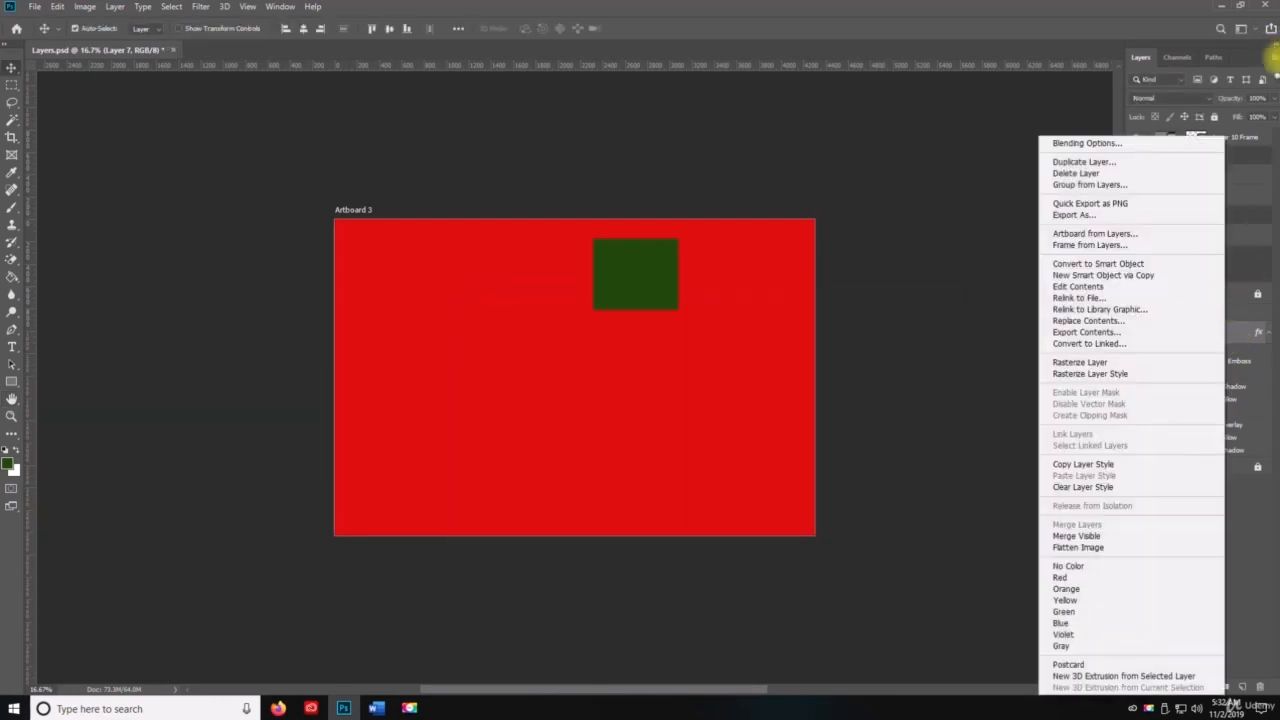
left_click(1262, 64)
left_click(1264, 60)
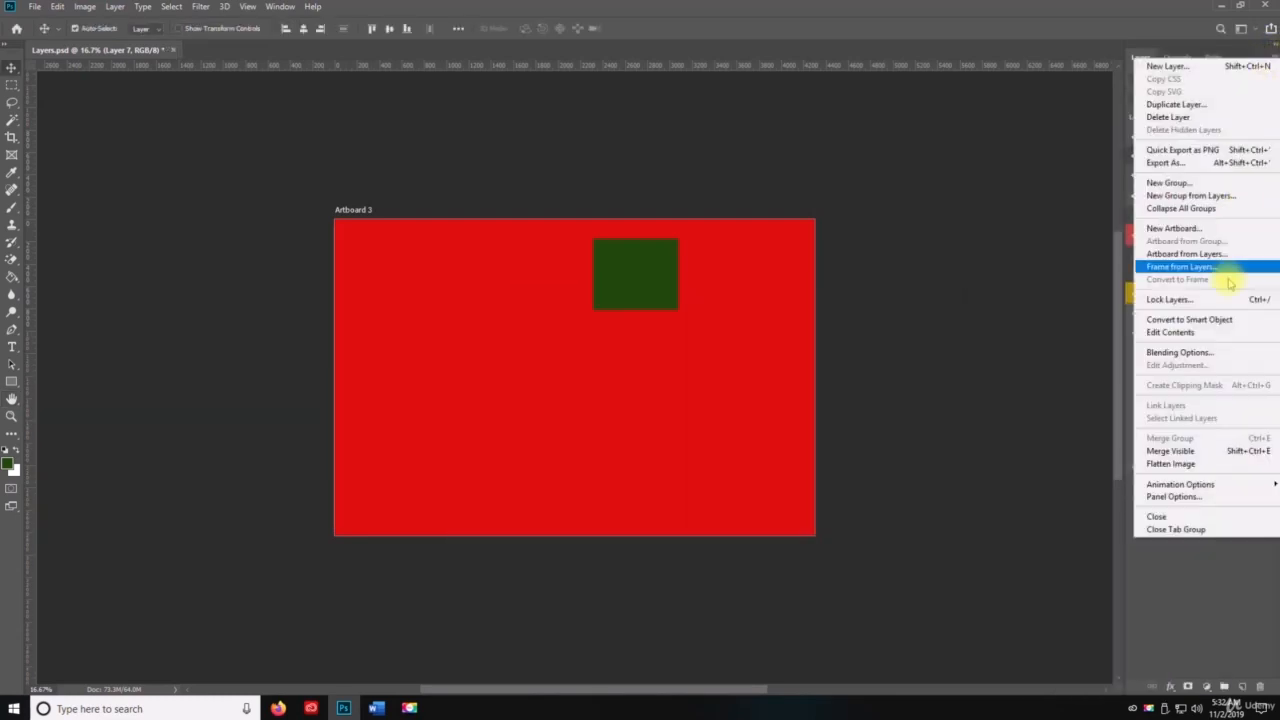
left_click(1196, 322)
double_click(1178, 334)
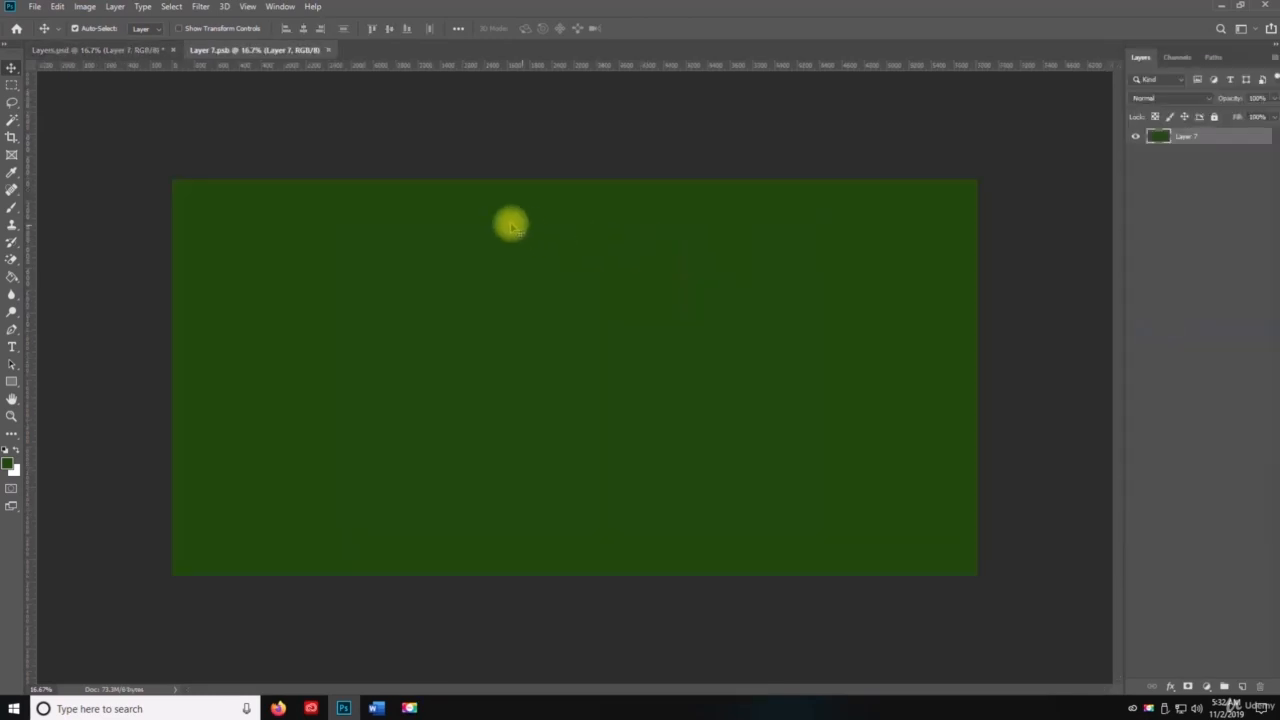
left_click(327, 49)
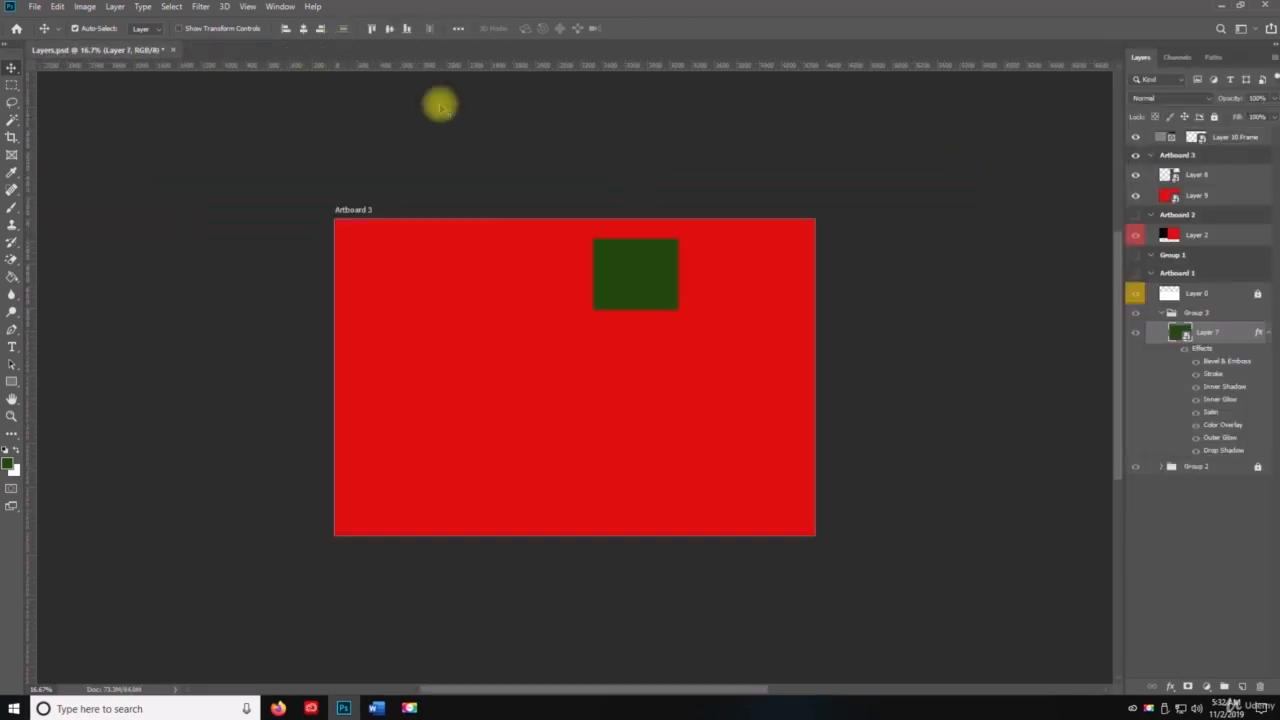
Step: Collapse the effects list of Layer 7 and create a new empty layer at the top of the layer stack
left_click(1266, 336)
left_click(1190, 385)
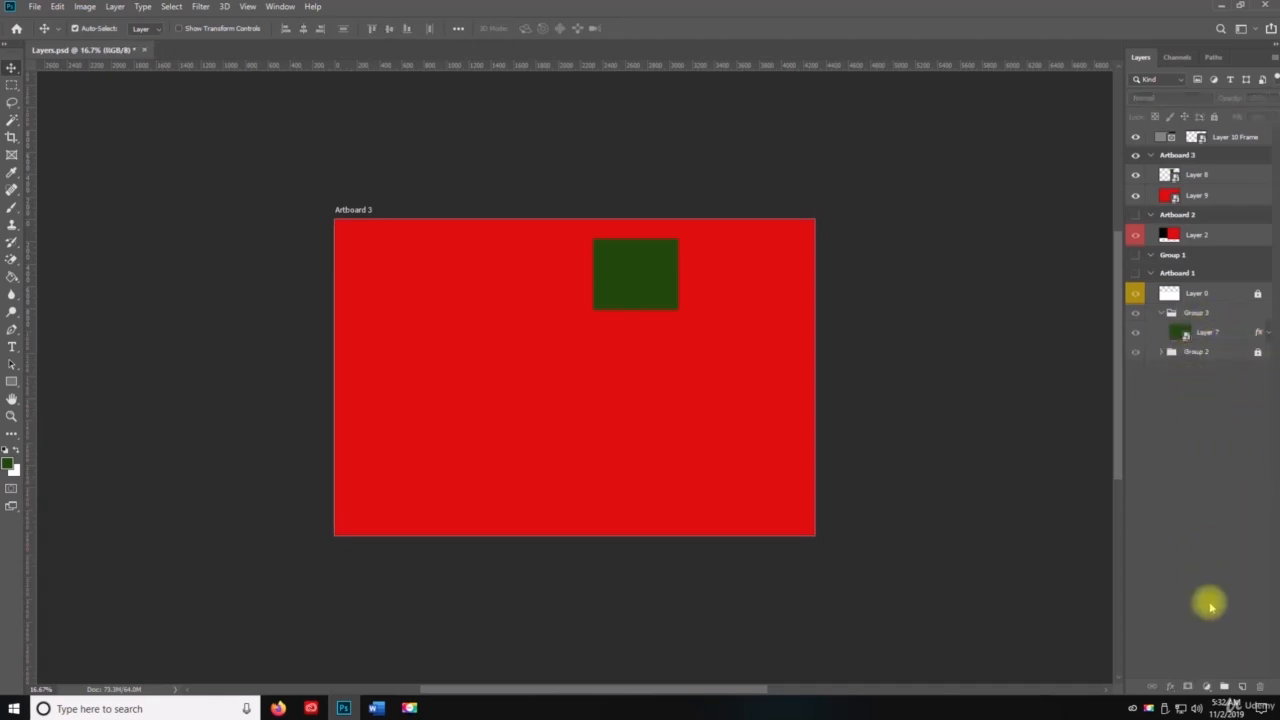
left_click(1241, 687)
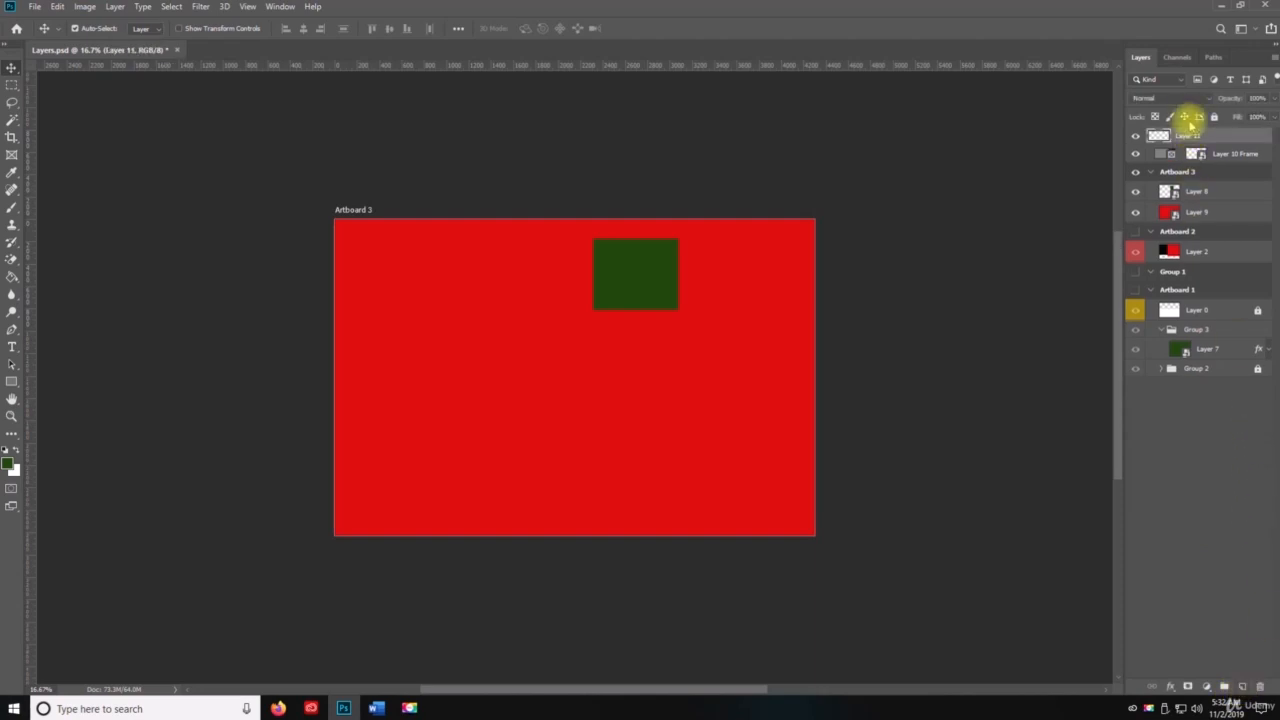
right_click(1183, 136)
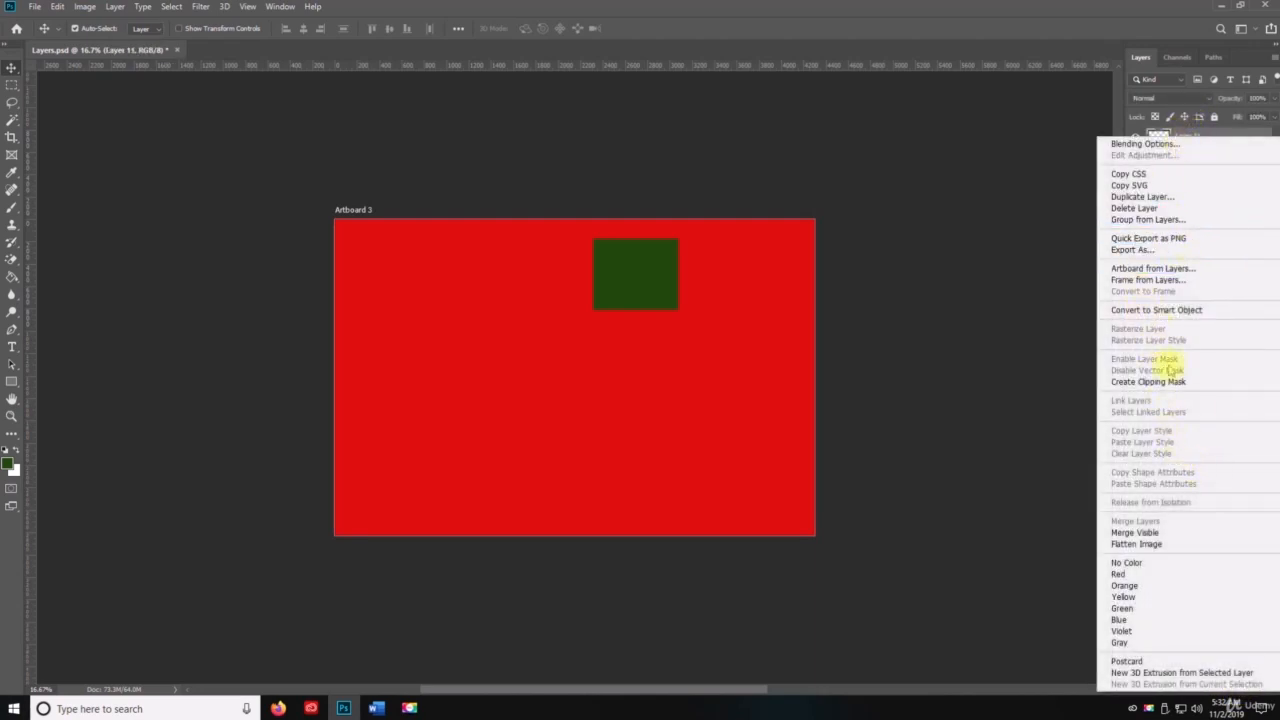
left_click(1272, 58)
left_click(1272, 58)
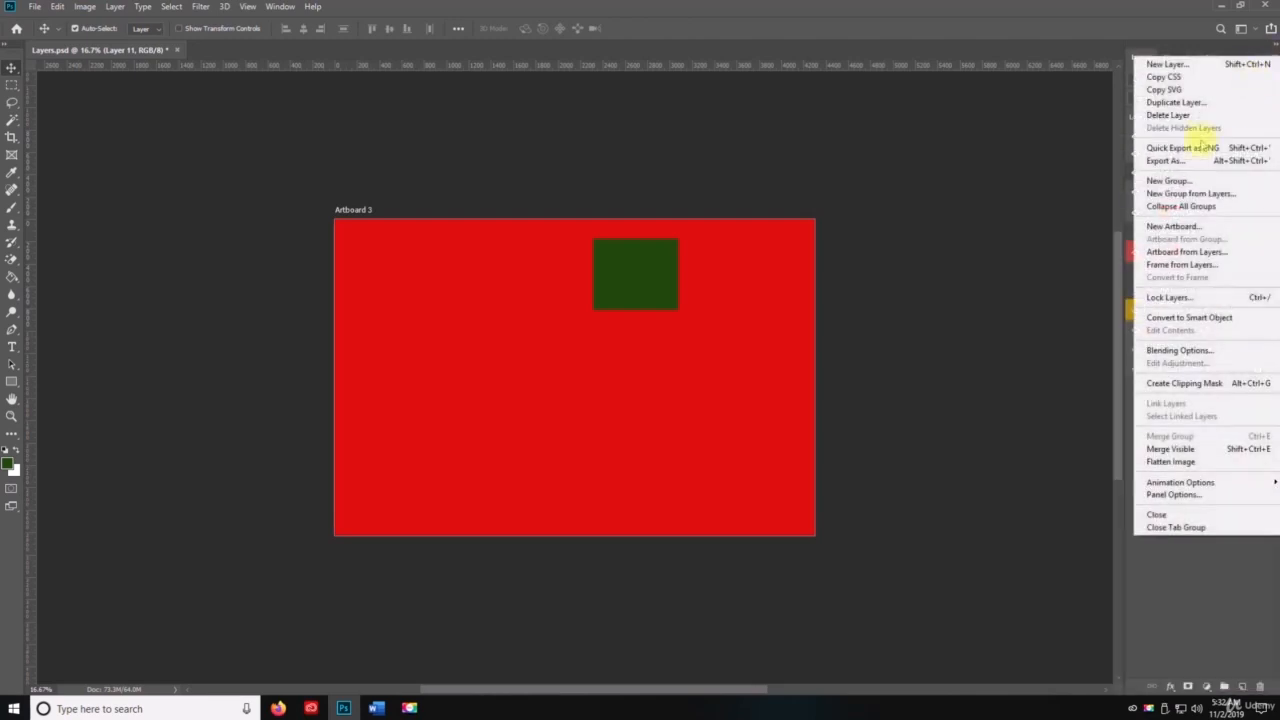
left_click(1181, 351)
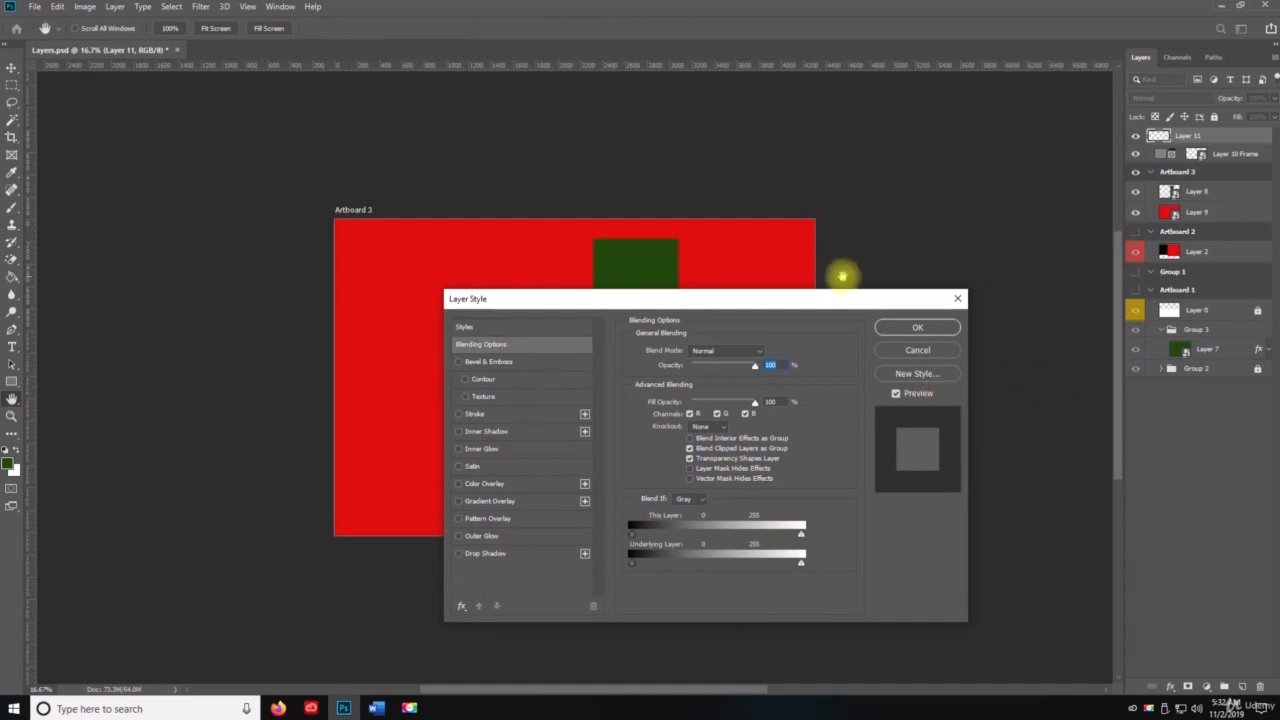
left_click(931, 350)
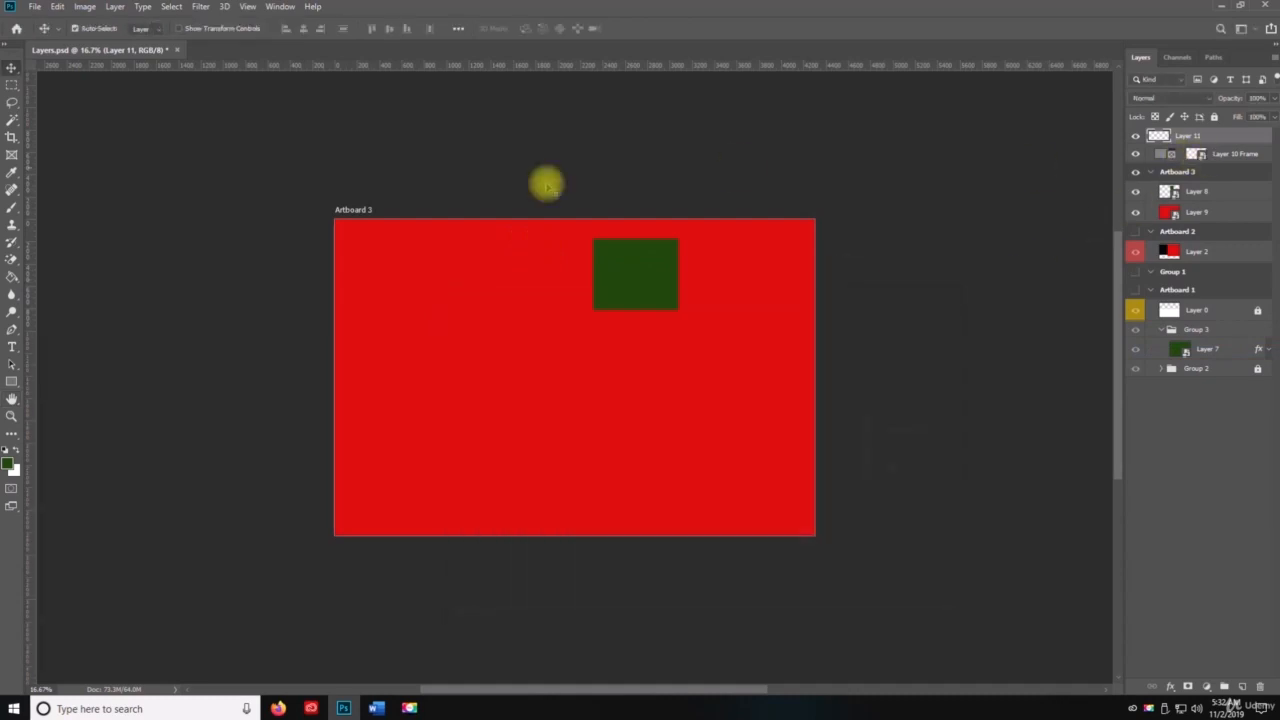
Step: Fill the new layer with the dark green foreground colour across Artboard 3 and return to the Move tool
key("g")
left_click(471, 323)
key("v")
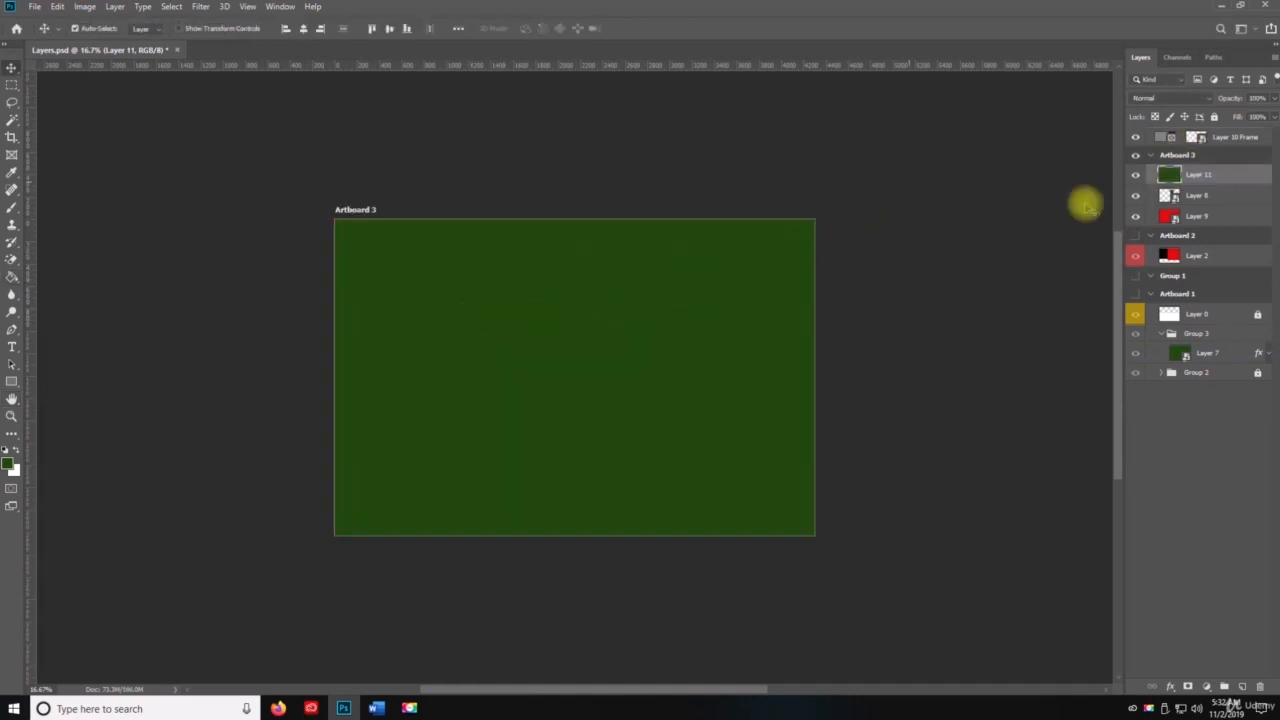
Step: Open the blending options of Layer 11 and add Bevel & Emboss with Contour and Texture
right_click(1205, 178)
left_click(1262, 70)
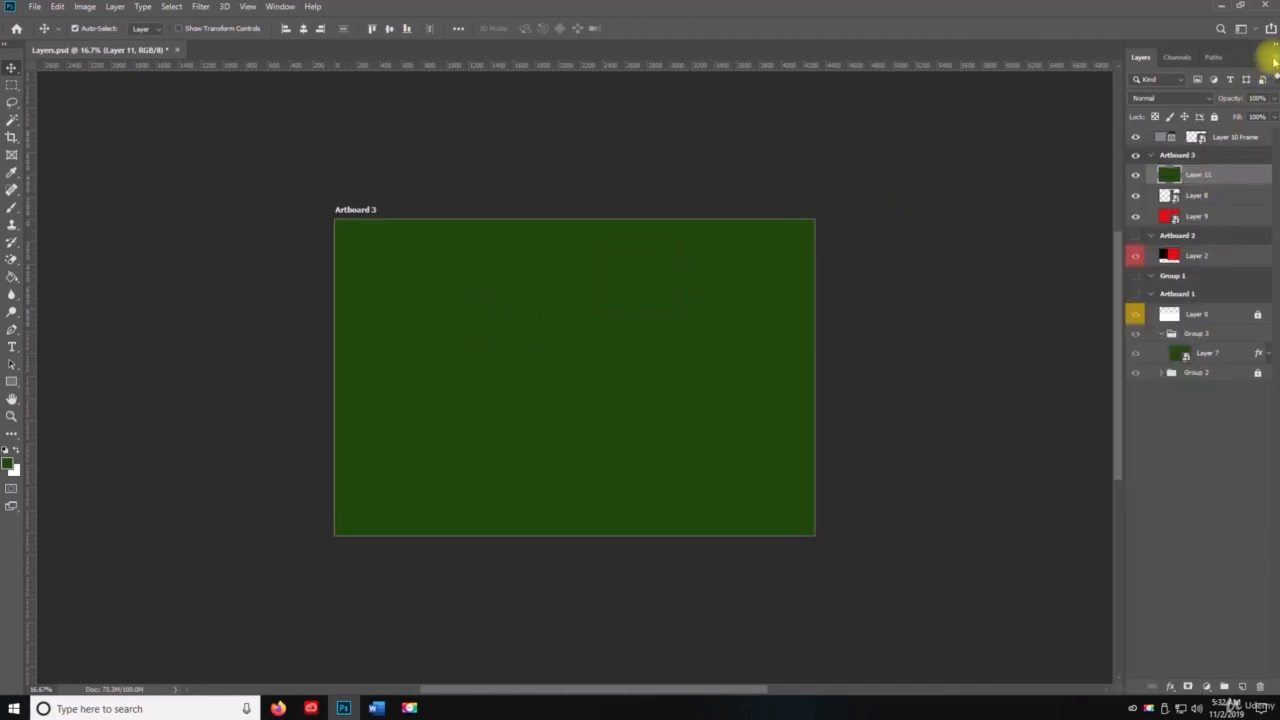
left_click(1271, 57)
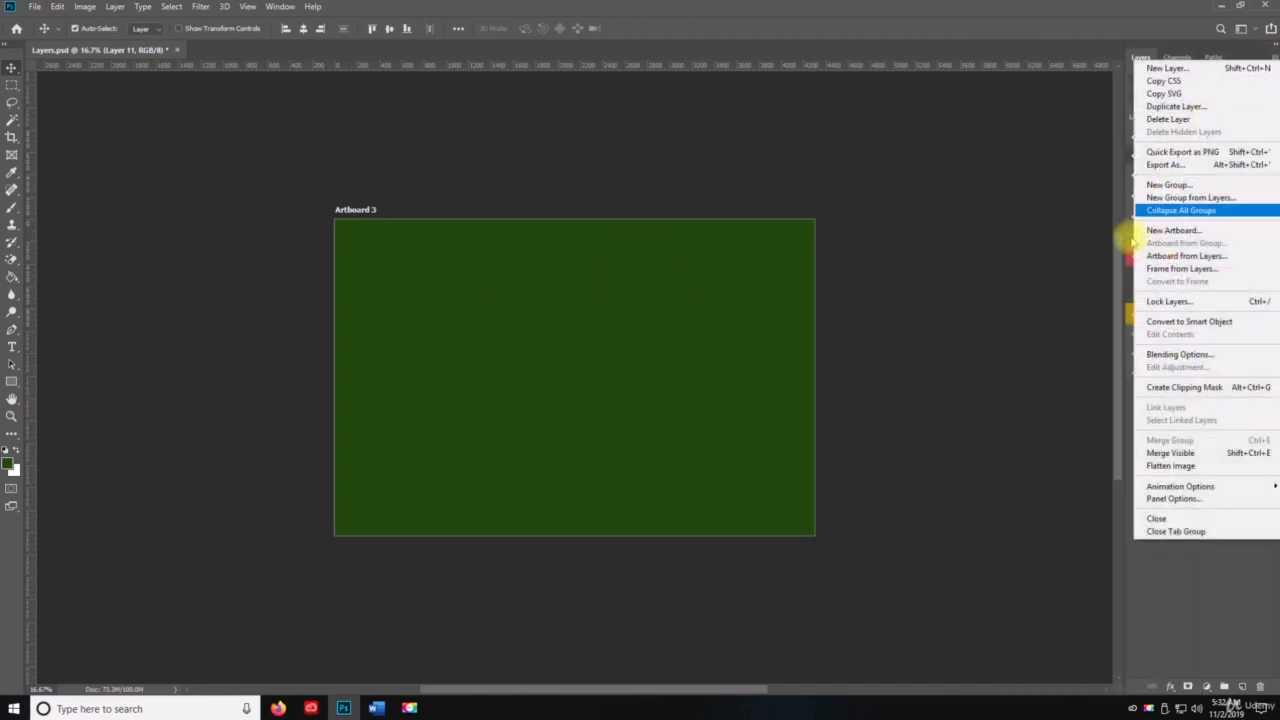
left_click(1171, 362)
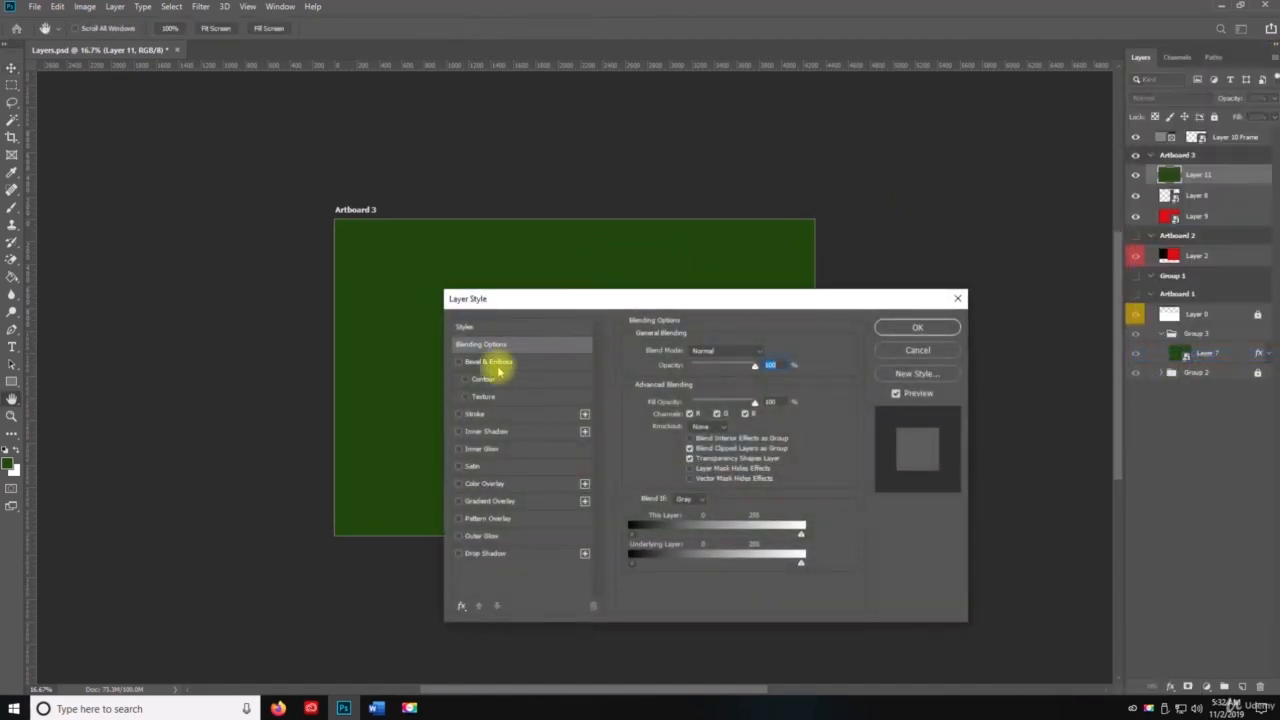
left_click(490, 362)
left_click(485, 379)
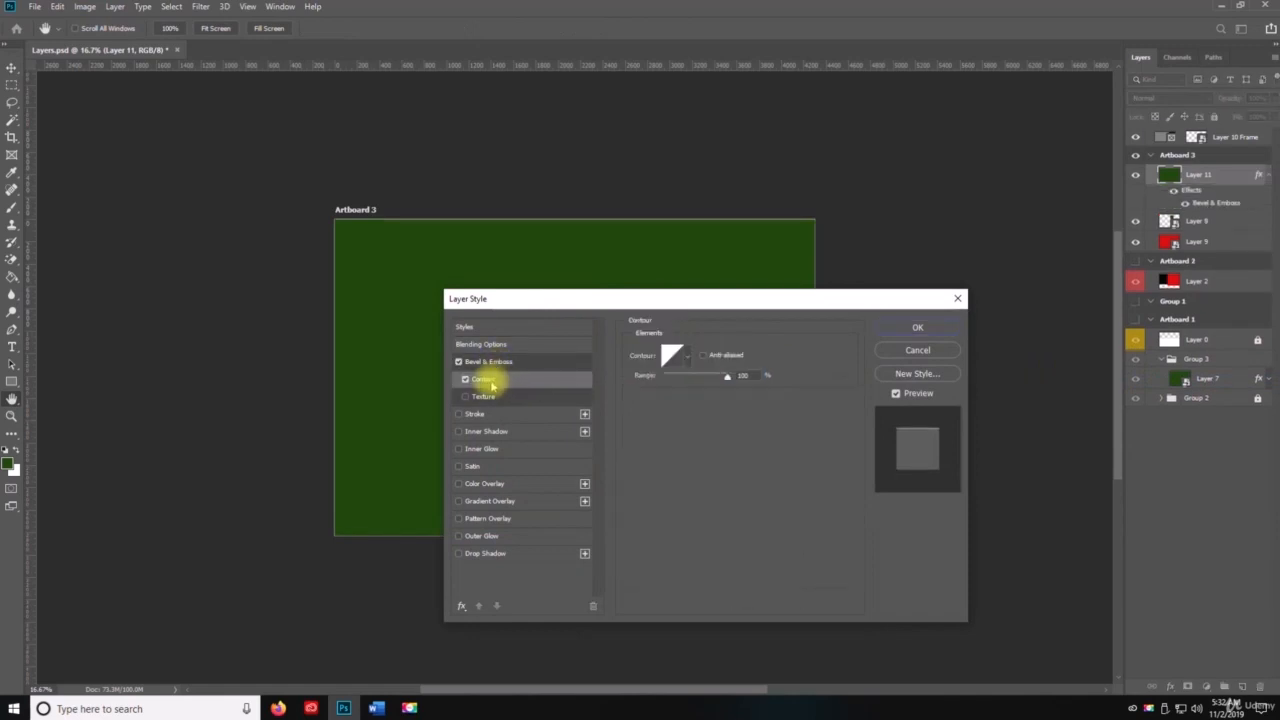
left_click(480, 396)
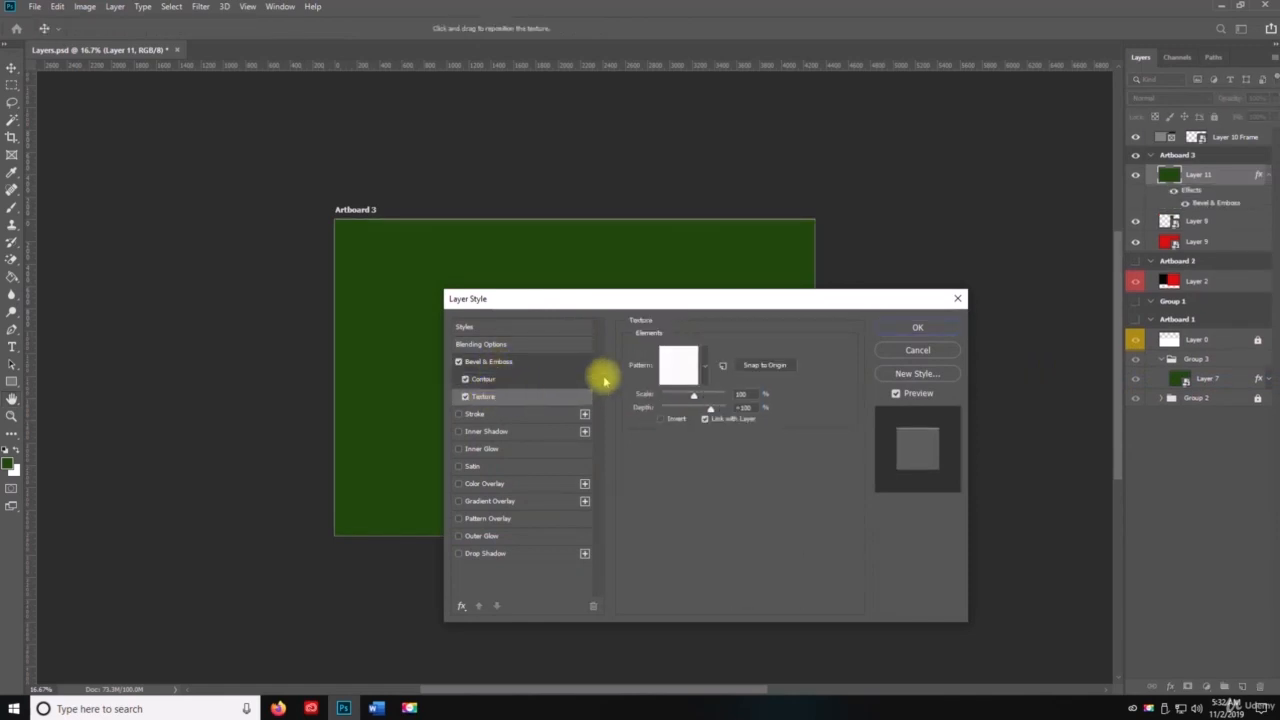
Step: Add Stroke, Inner Shadow, Inner Glow and Satin effects to Layer 11
left_click(474, 416)
left_click(472, 431)
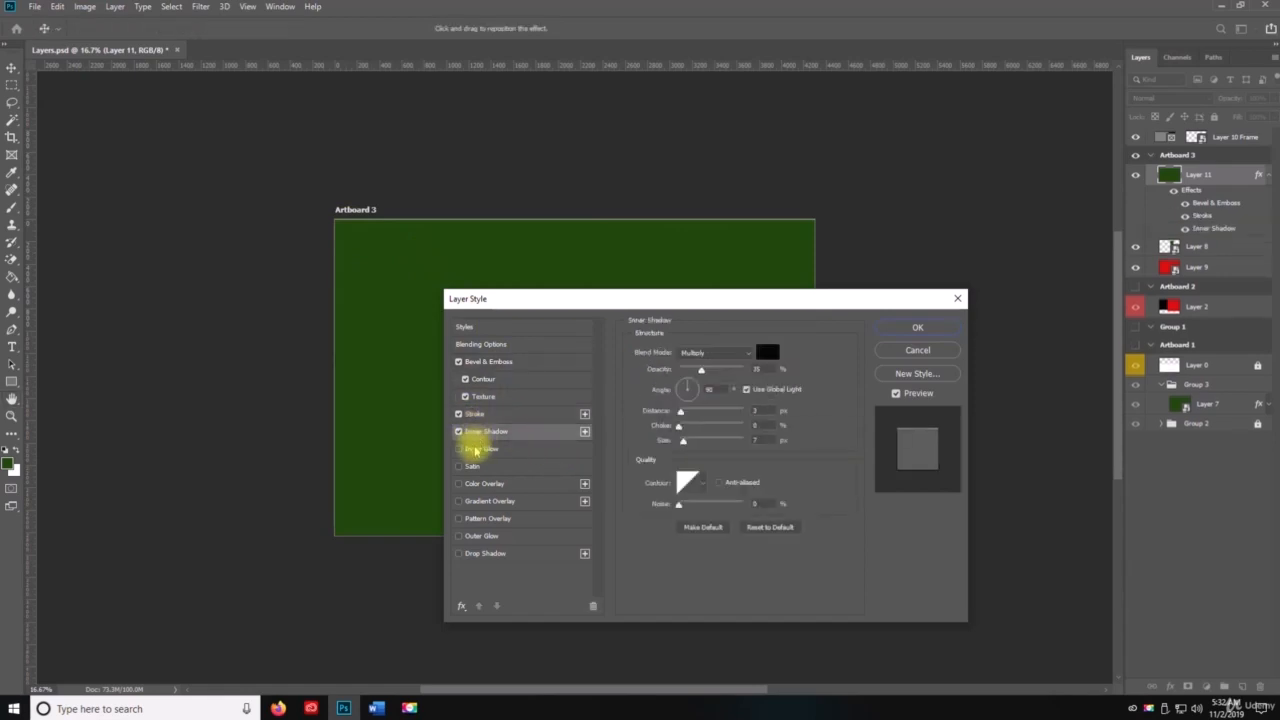
left_click(472, 448)
left_click(472, 467)
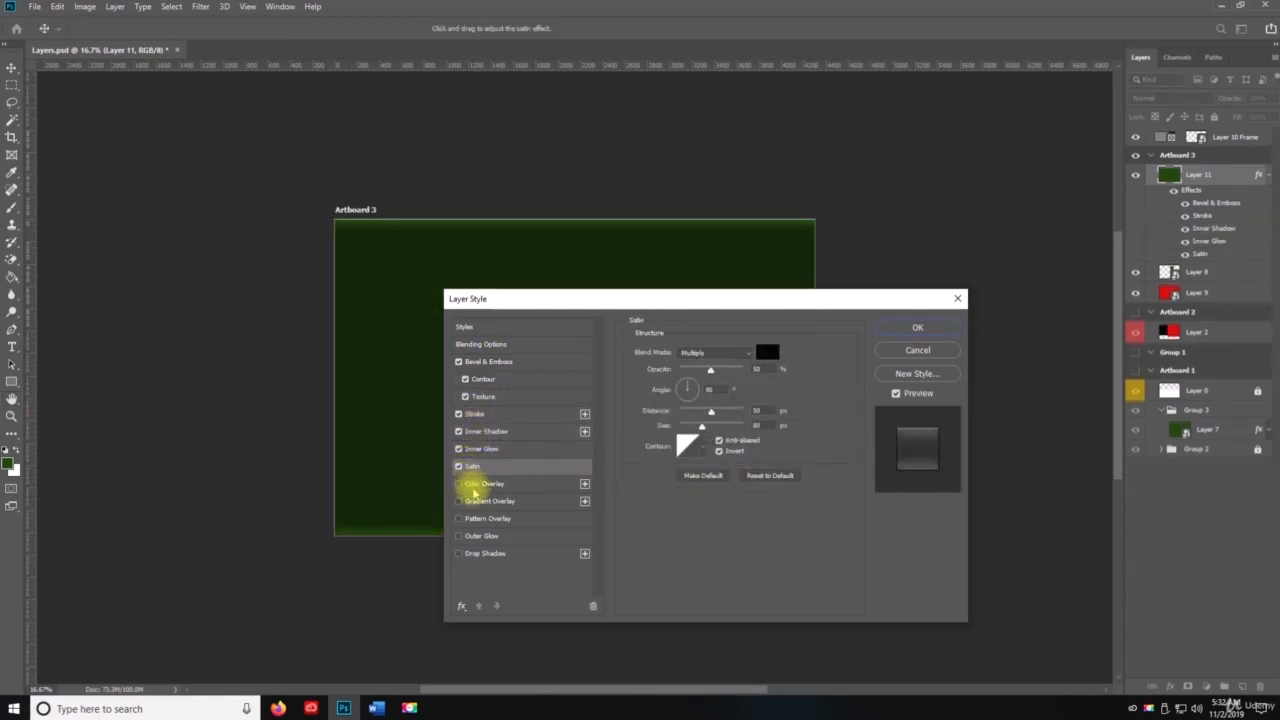
Step: Leave Color Overlay off, add Outer Glow and Drop Shadow to Layer 11, apply the layer style, and save the document
left_click(472, 484)
left_click(458, 484)
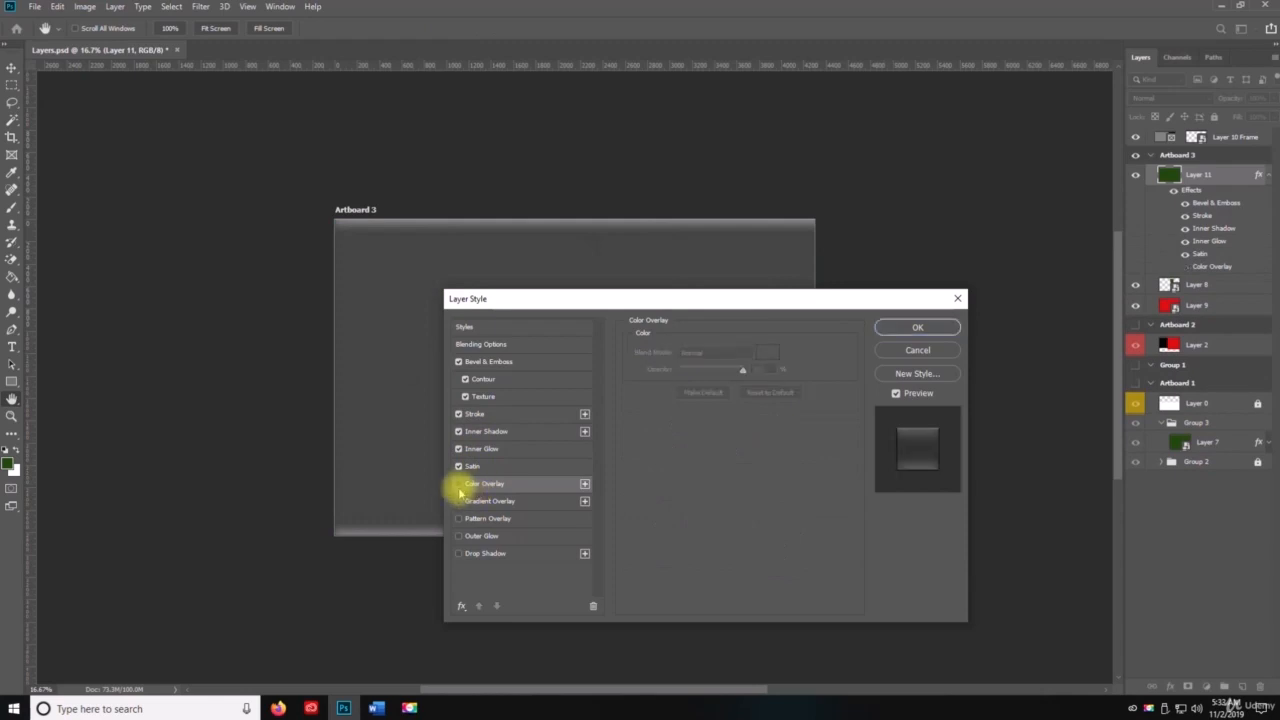
left_click(458, 536)
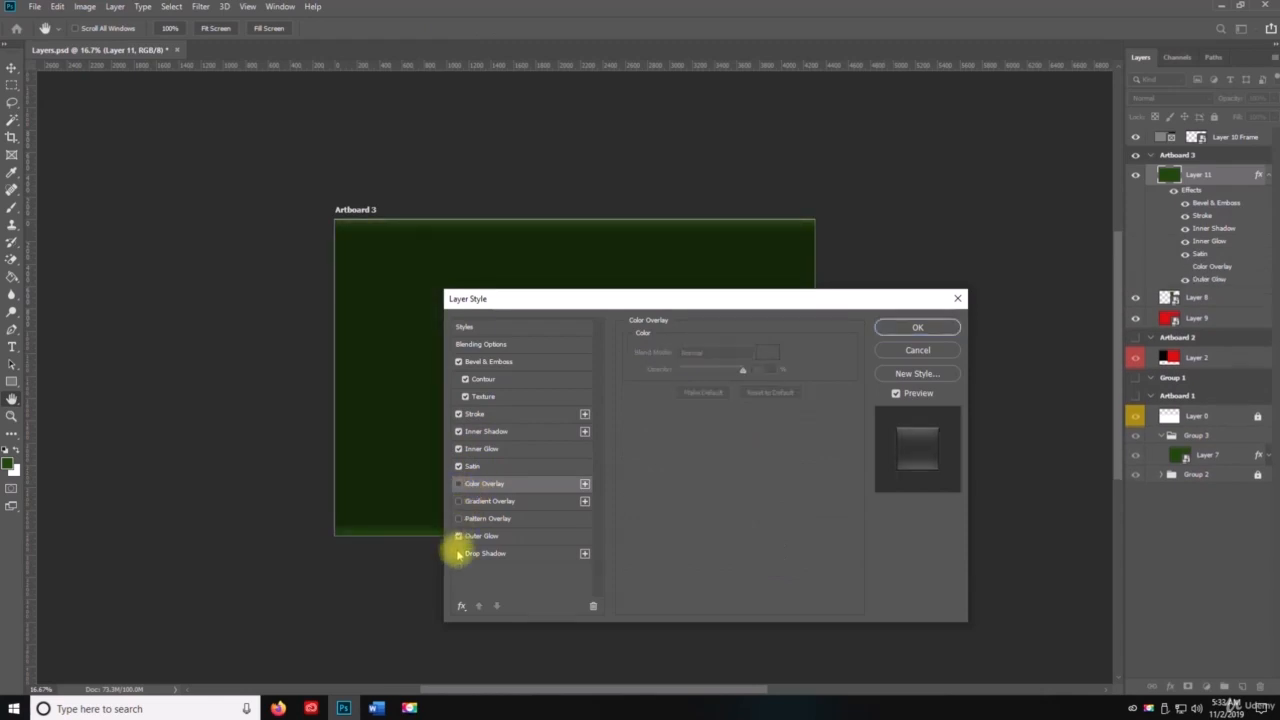
left_click(458, 553)
left_click(905, 329)
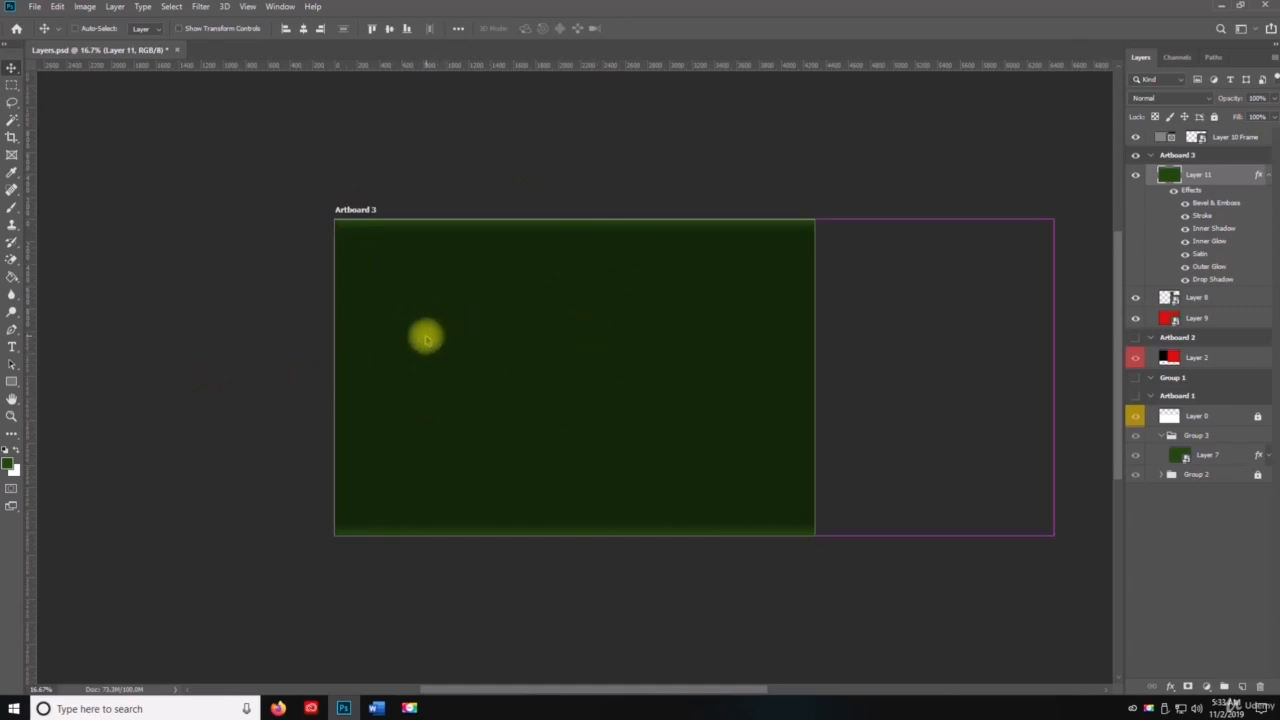
key("ctrl+s")
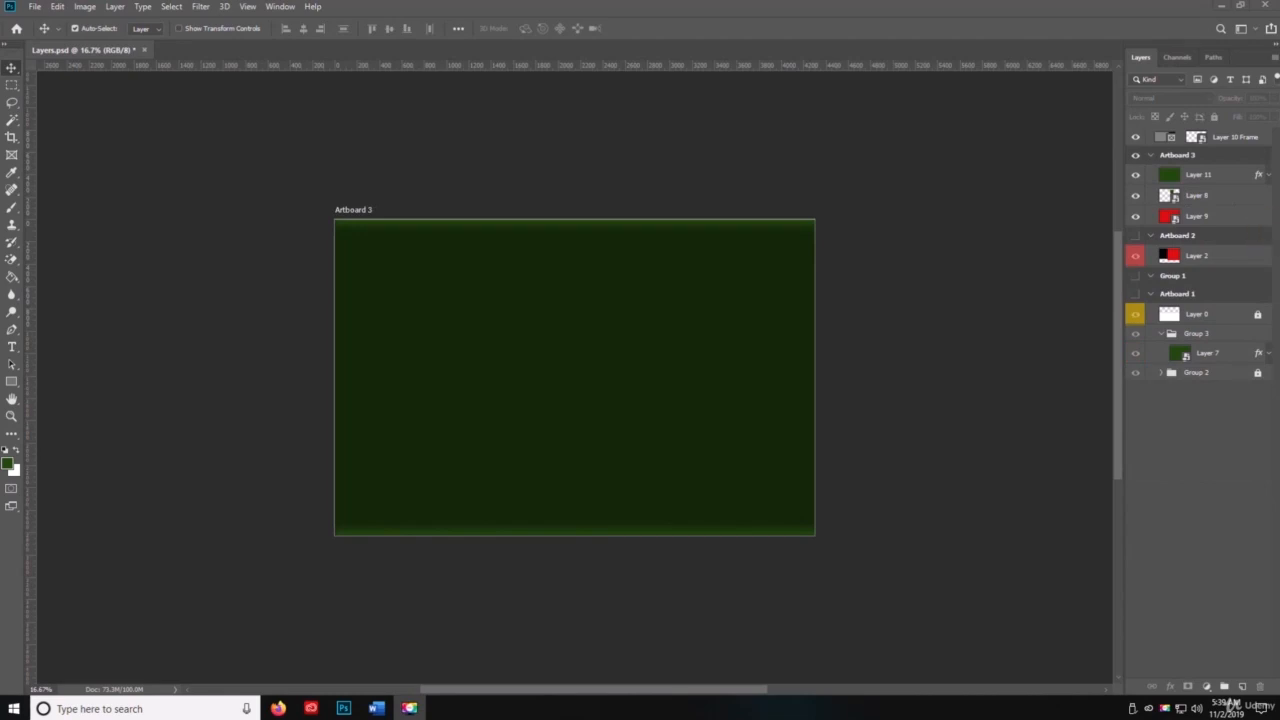
key("space")
right_click(1193, 258)
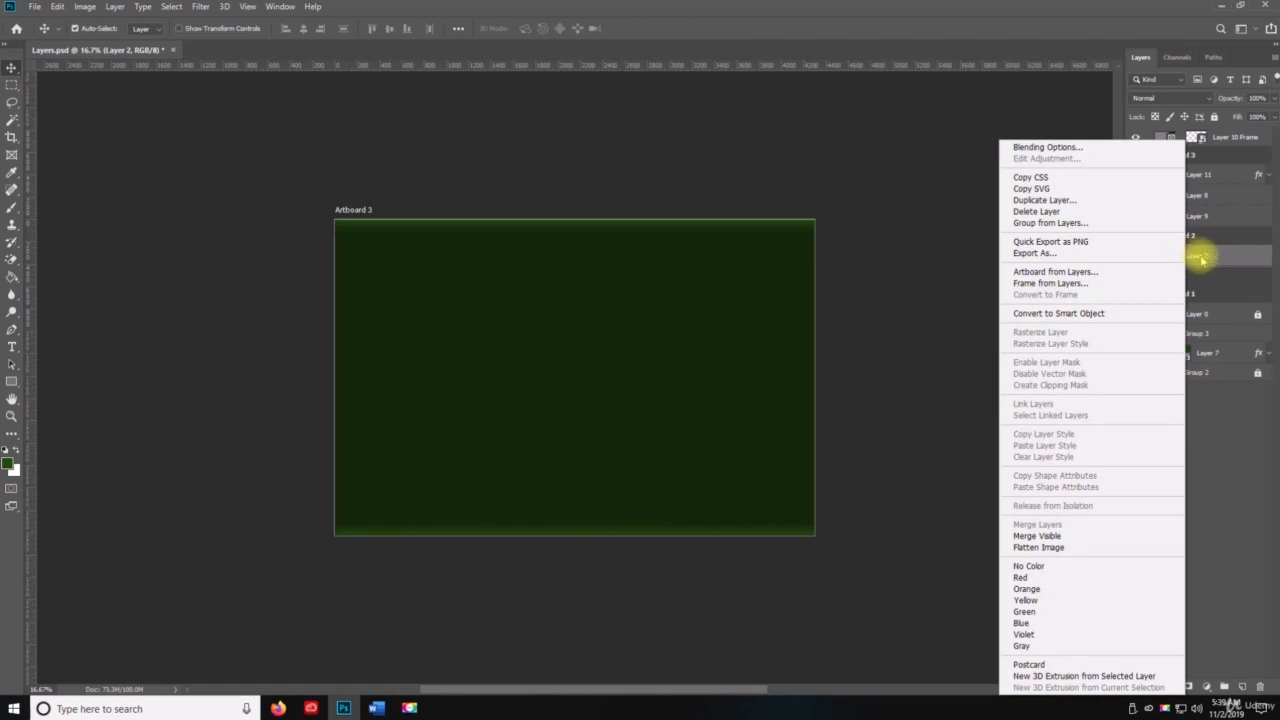
left_click(1203, 258)
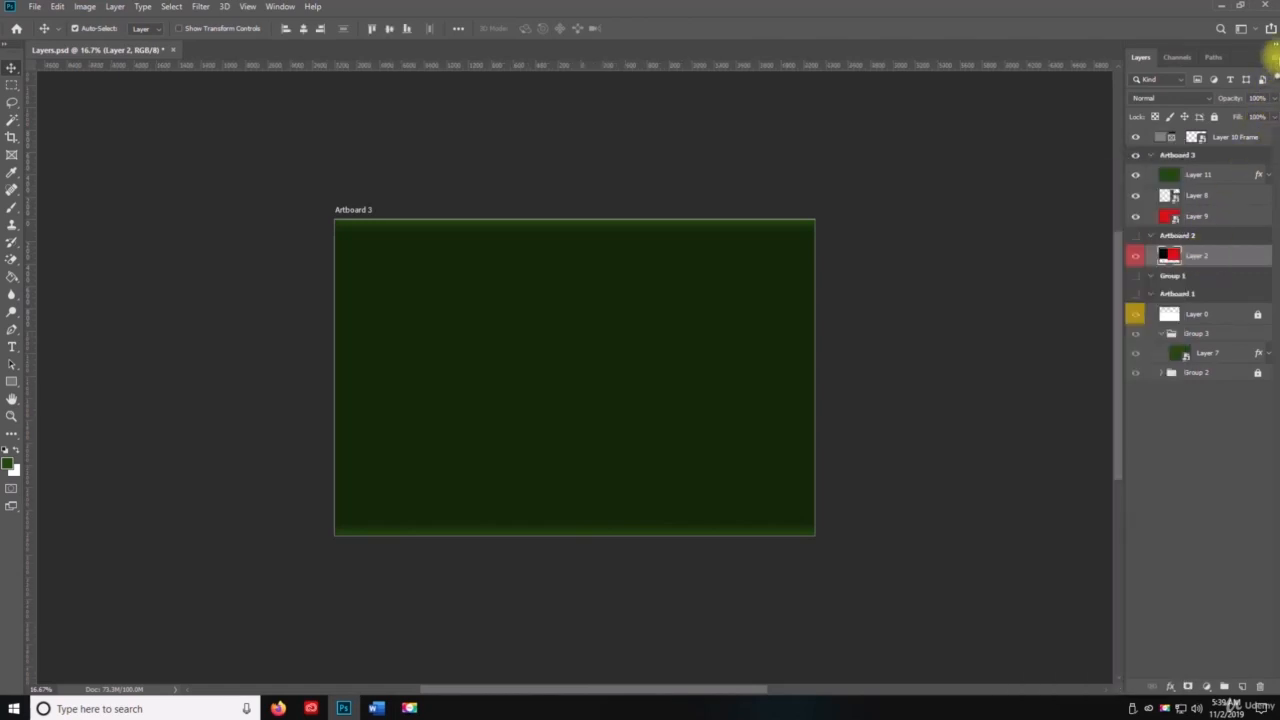
left_click(1274, 58)
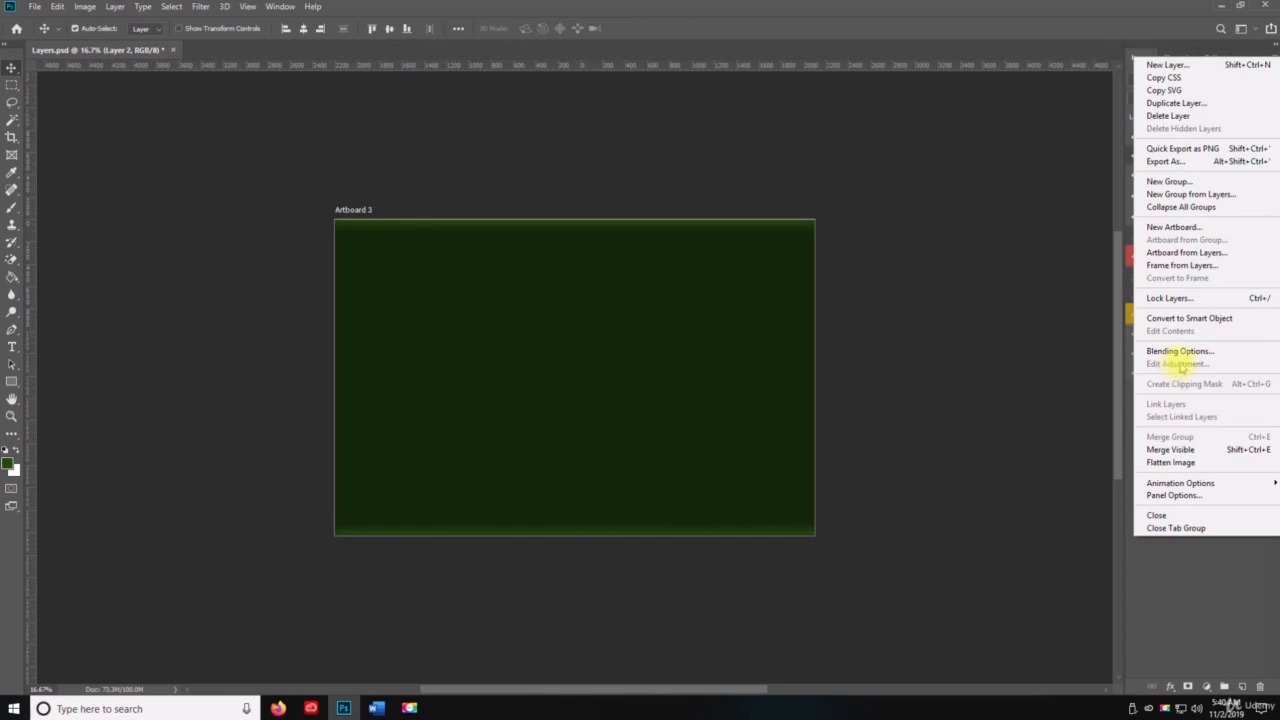
left_click(1157, 608)
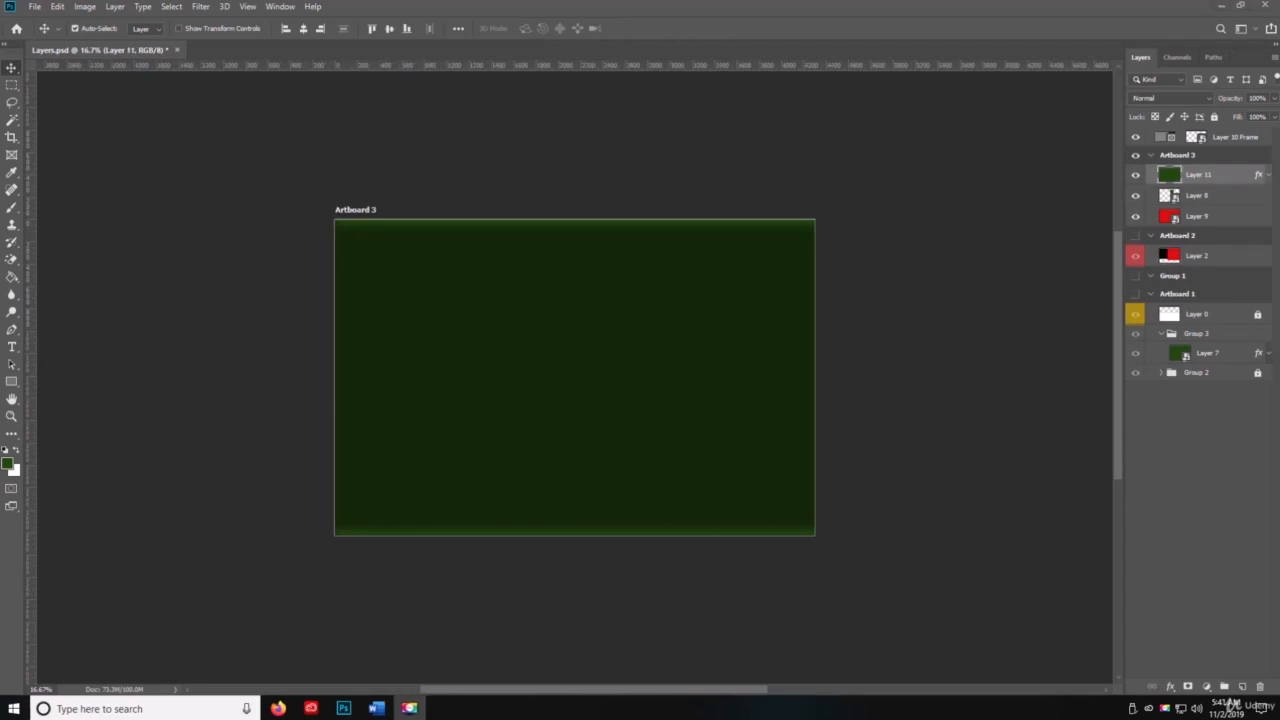
Step: Create a new empty layer above Layer 11 in Artboard 3 and clip it to Layer 11 with a clipping mask
key("space")
left_click(1242, 686)
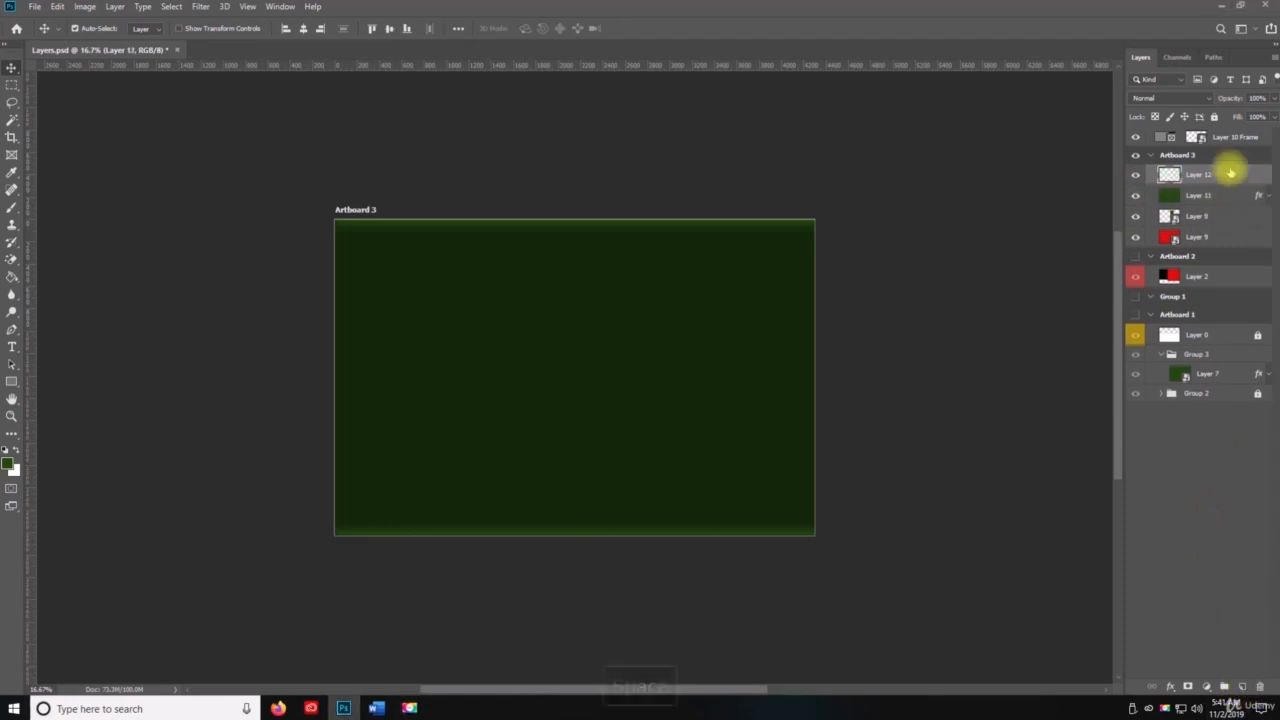
left_click(1273, 57)
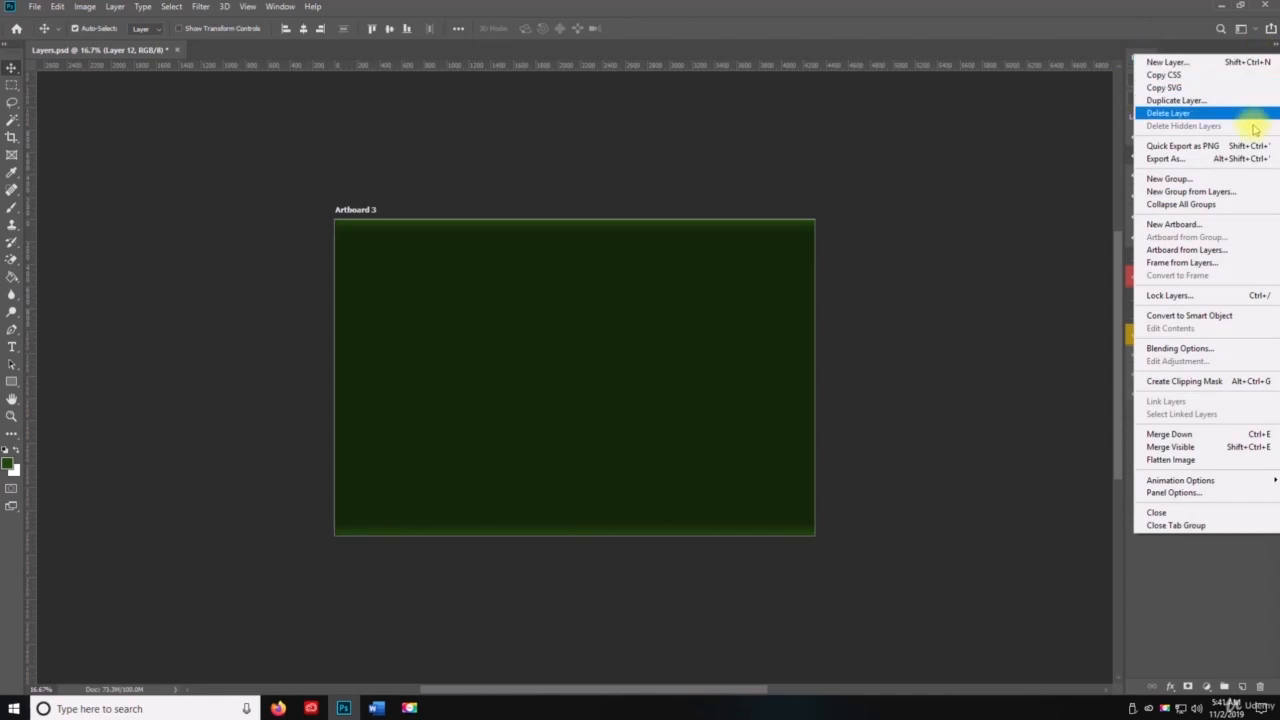
left_click(1218, 388)
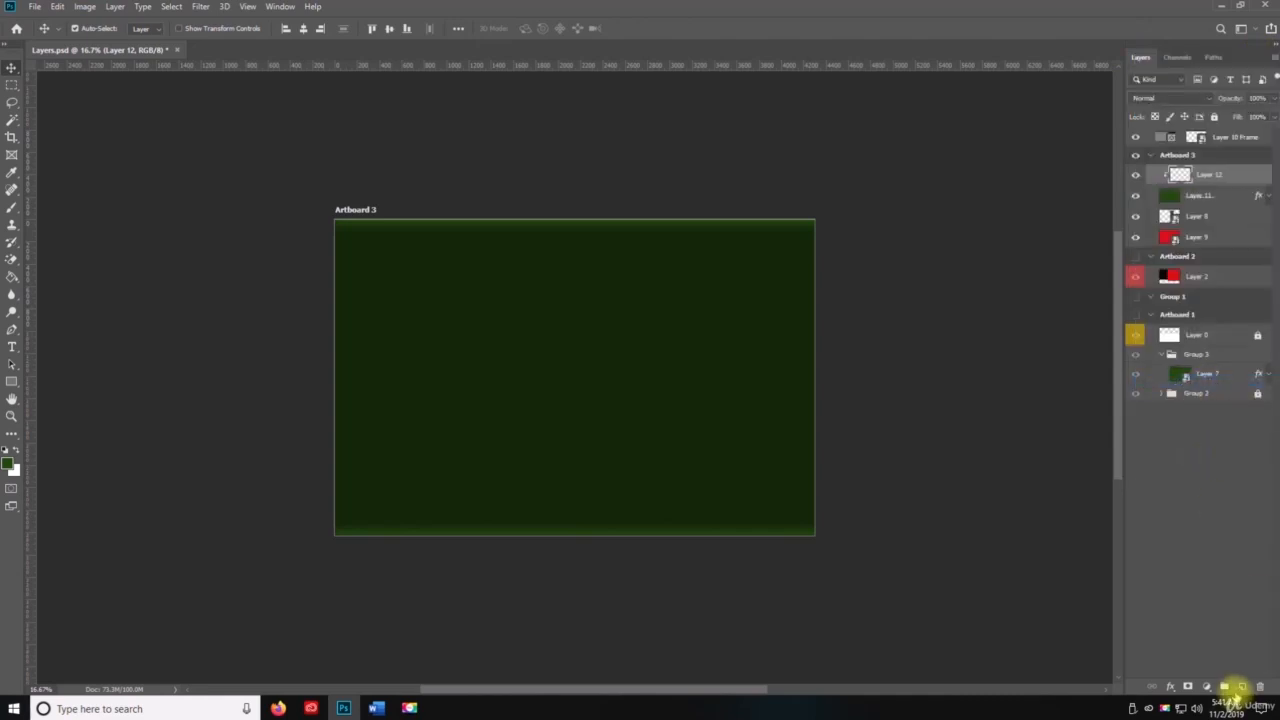
Step: Create a new empty layer above Layer 12 in Artboard 3 and clip it with a clipping mask
left_click(1241, 687)
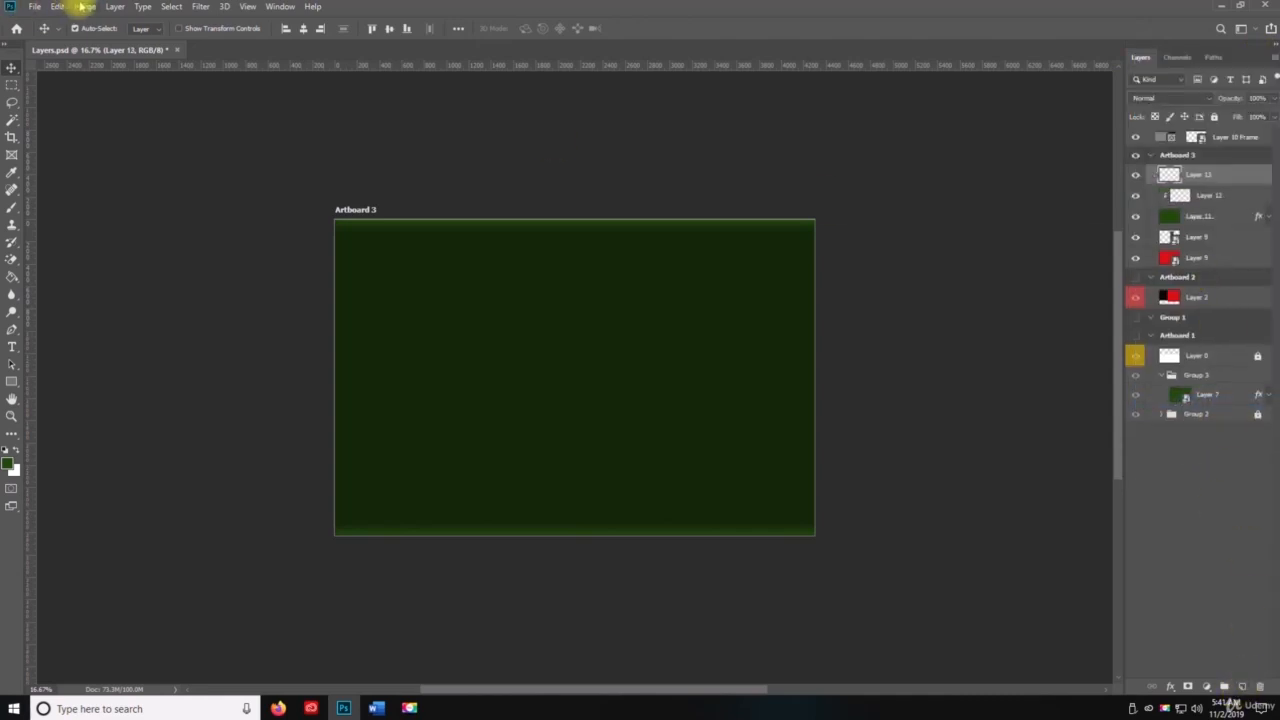
left_click(115, 7)
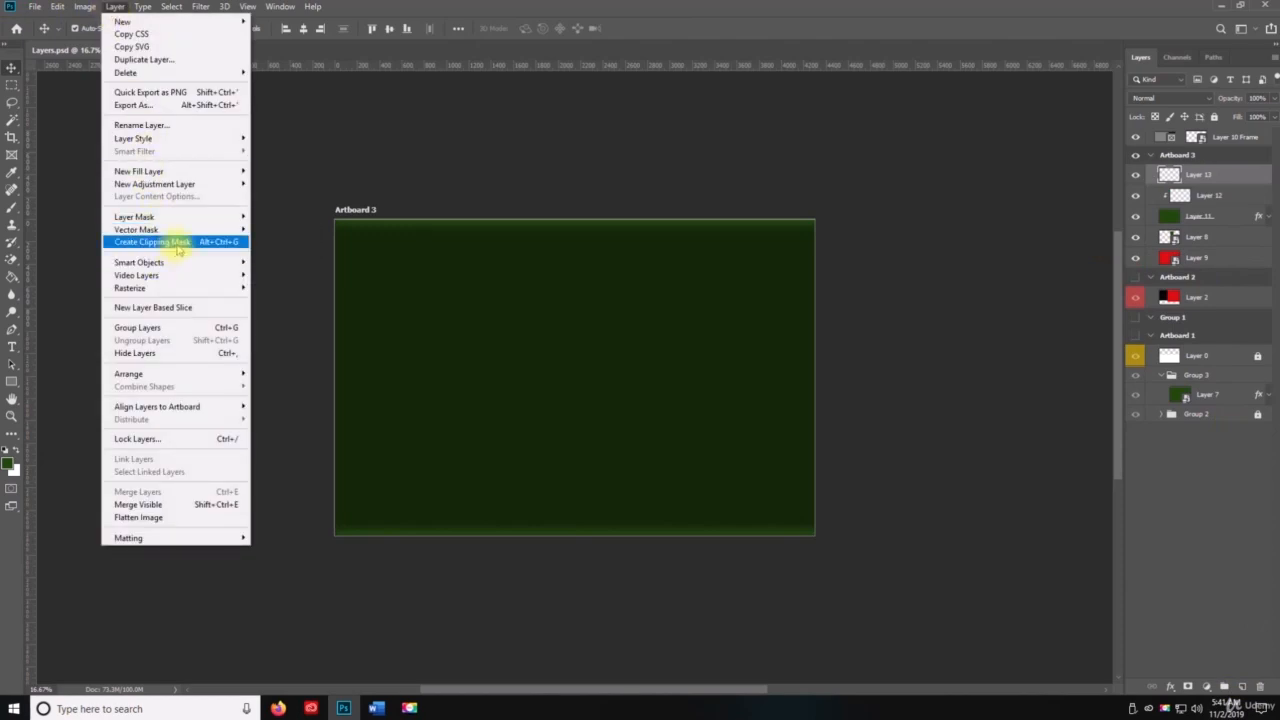
left_click(178, 244)
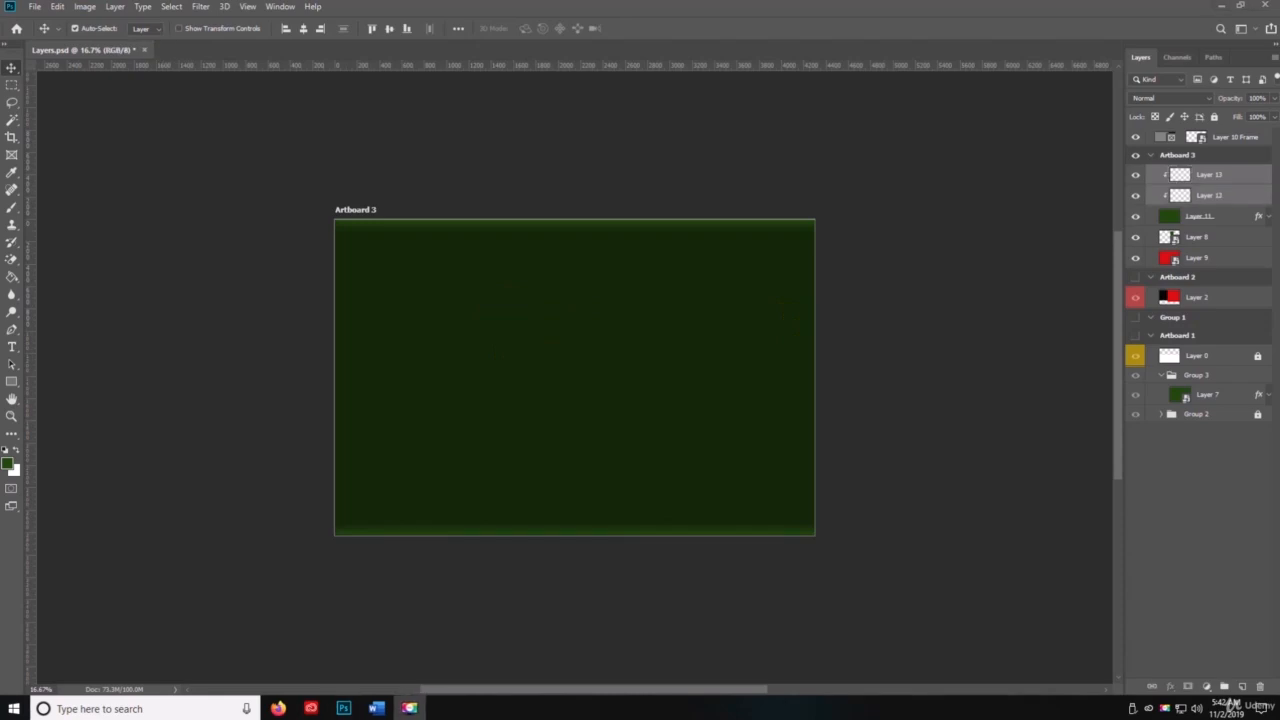
Step: Select Layer 13, Layer 12 and Layer 8 in Artboard 3 and link them together
key("space")
left_click(1172, 172)
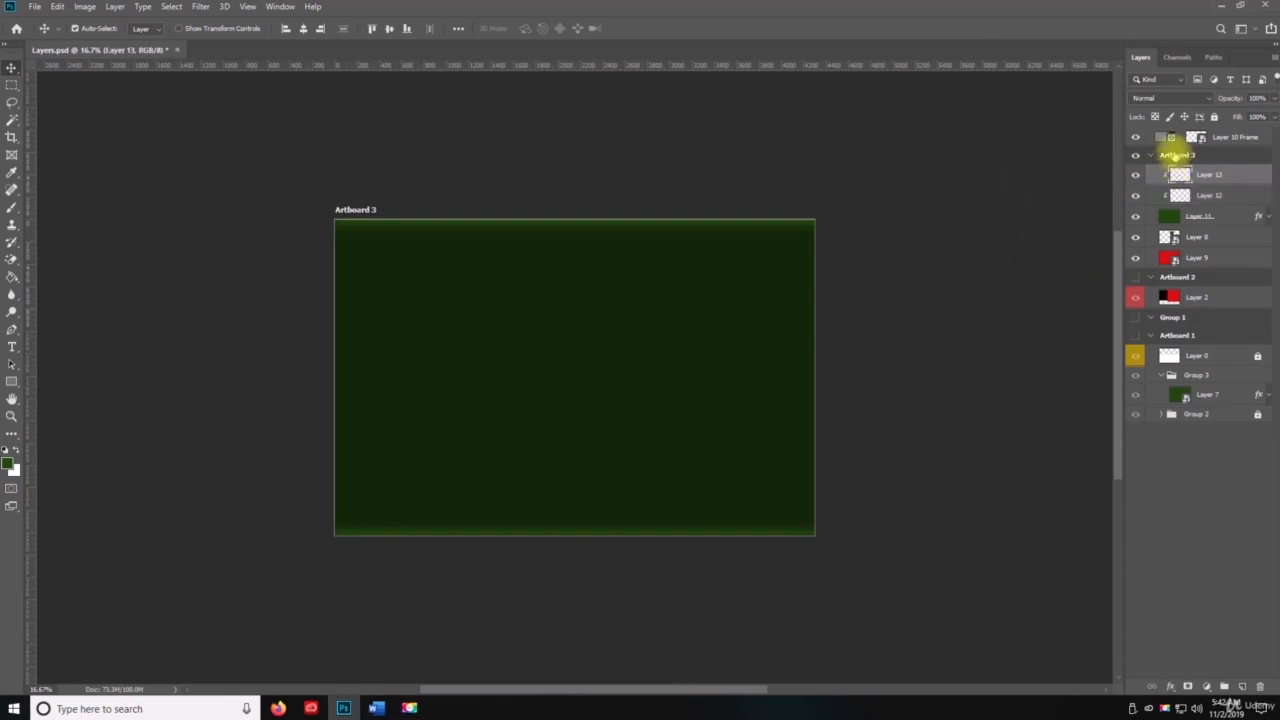
left_click(1172, 155)
left_click(1205, 175)
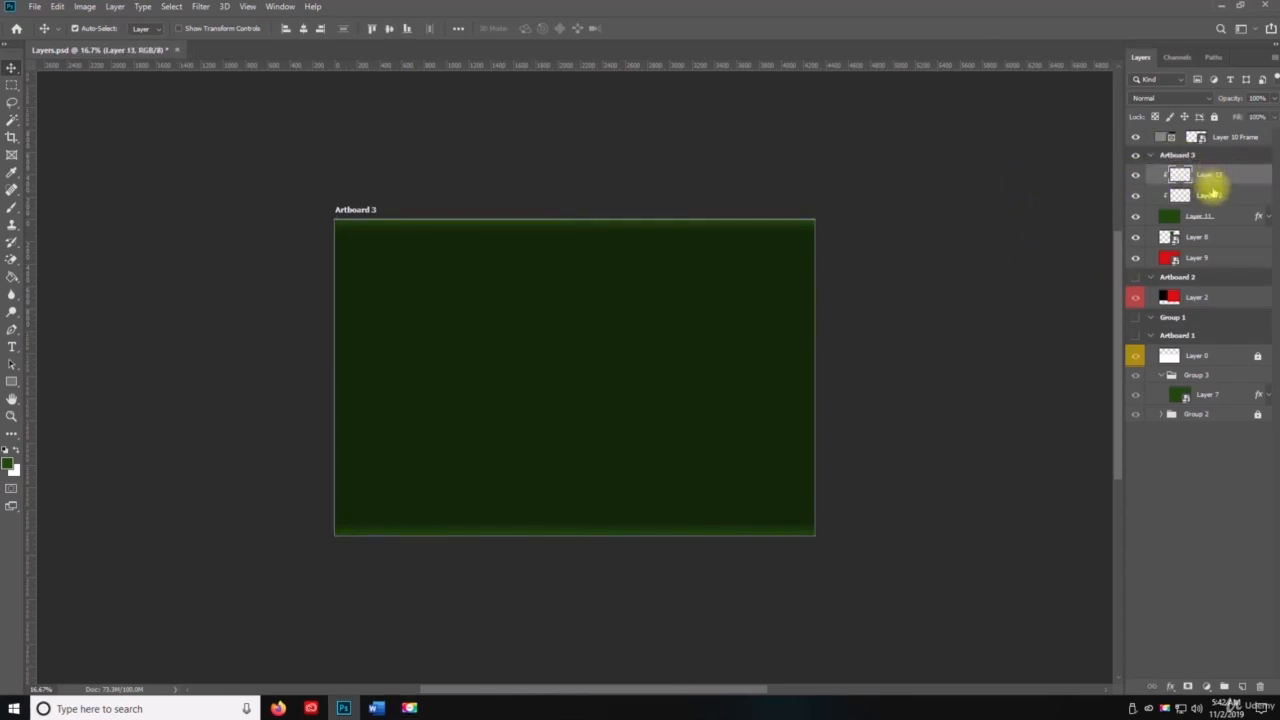
left_click(1212, 196, "ctrl")
left_click(1206, 240, "ctrl")
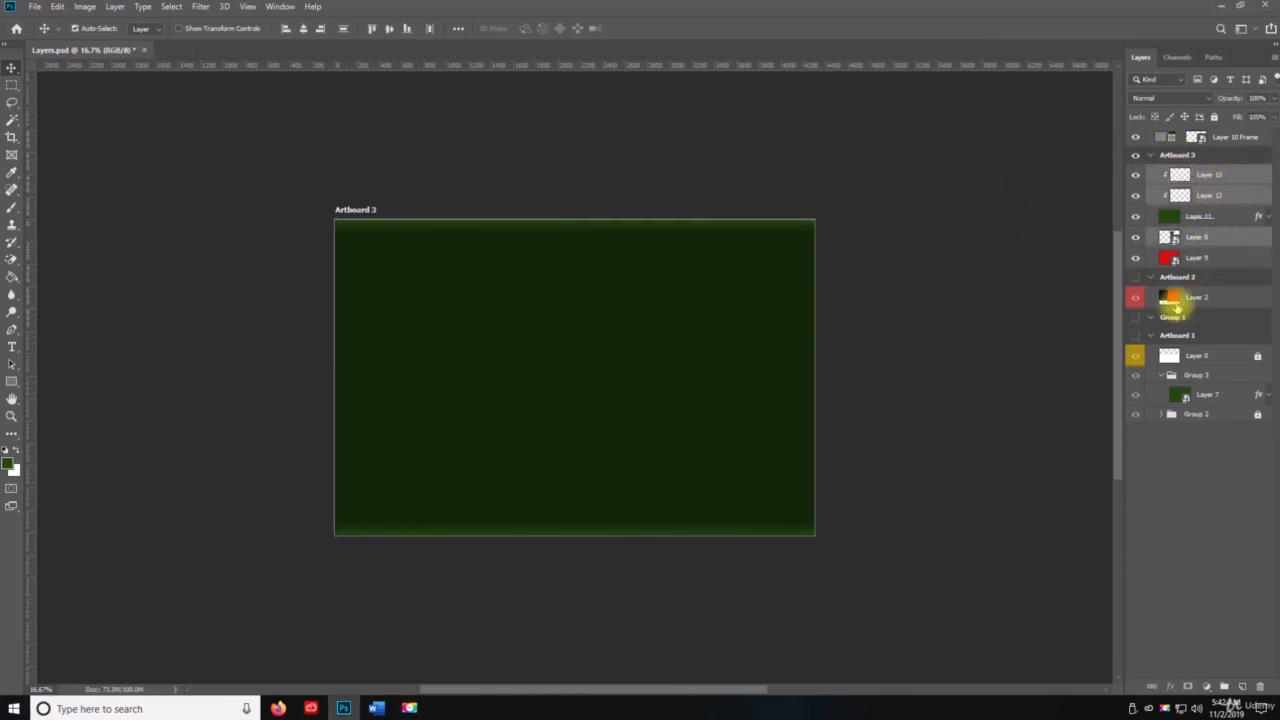
right_click(1212, 197)
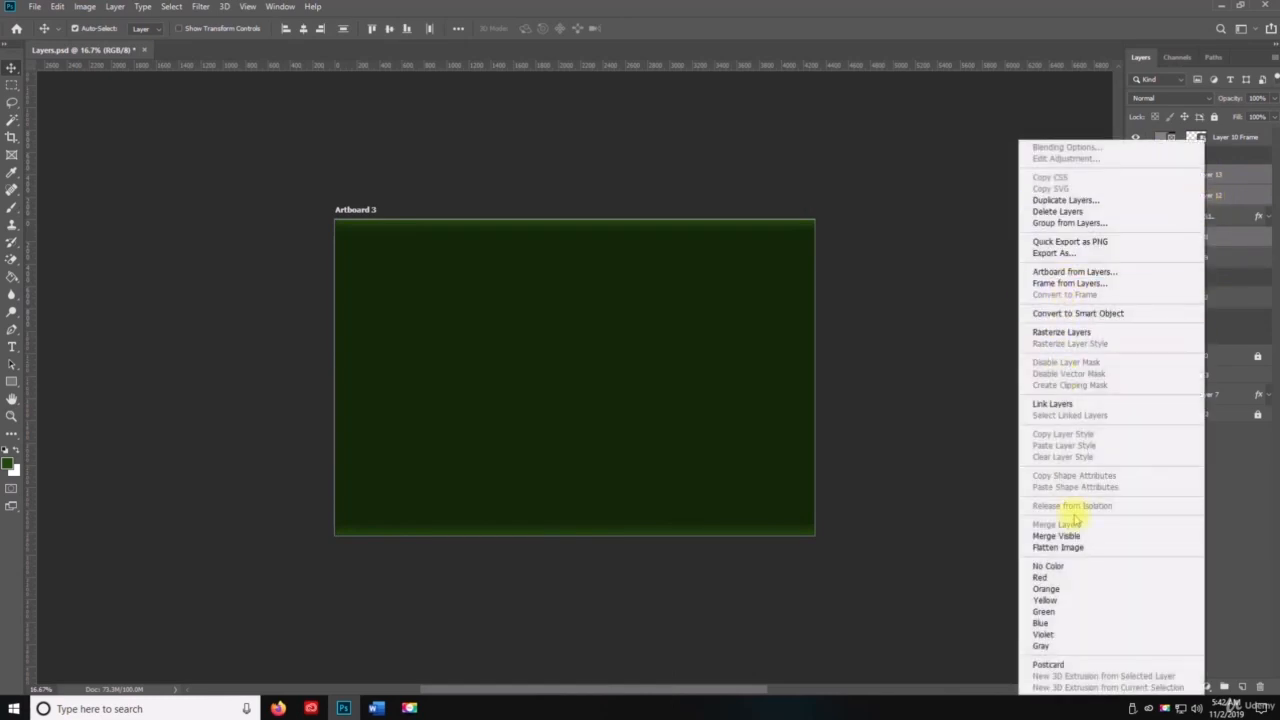
left_click(1079, 403)
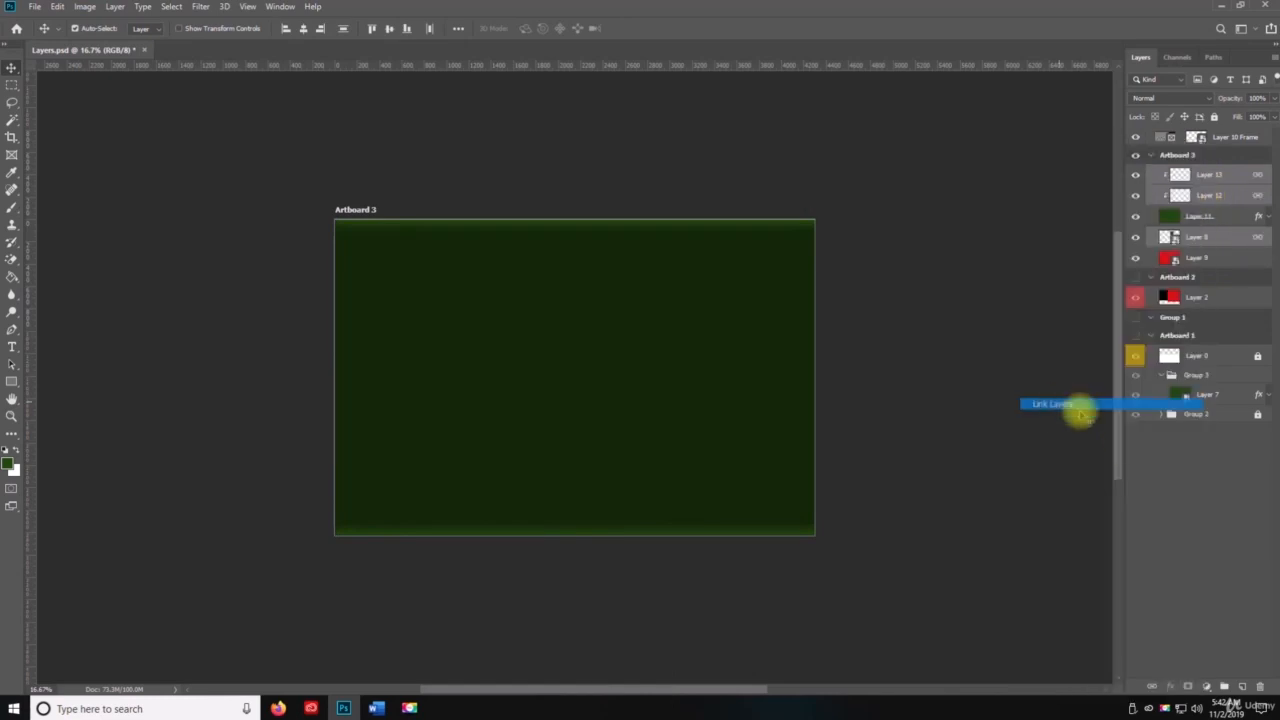
Step: Link Layer 7 in Group 3 with the selected layers, clear the layer selection, and save the document
right_click(1186, 396)
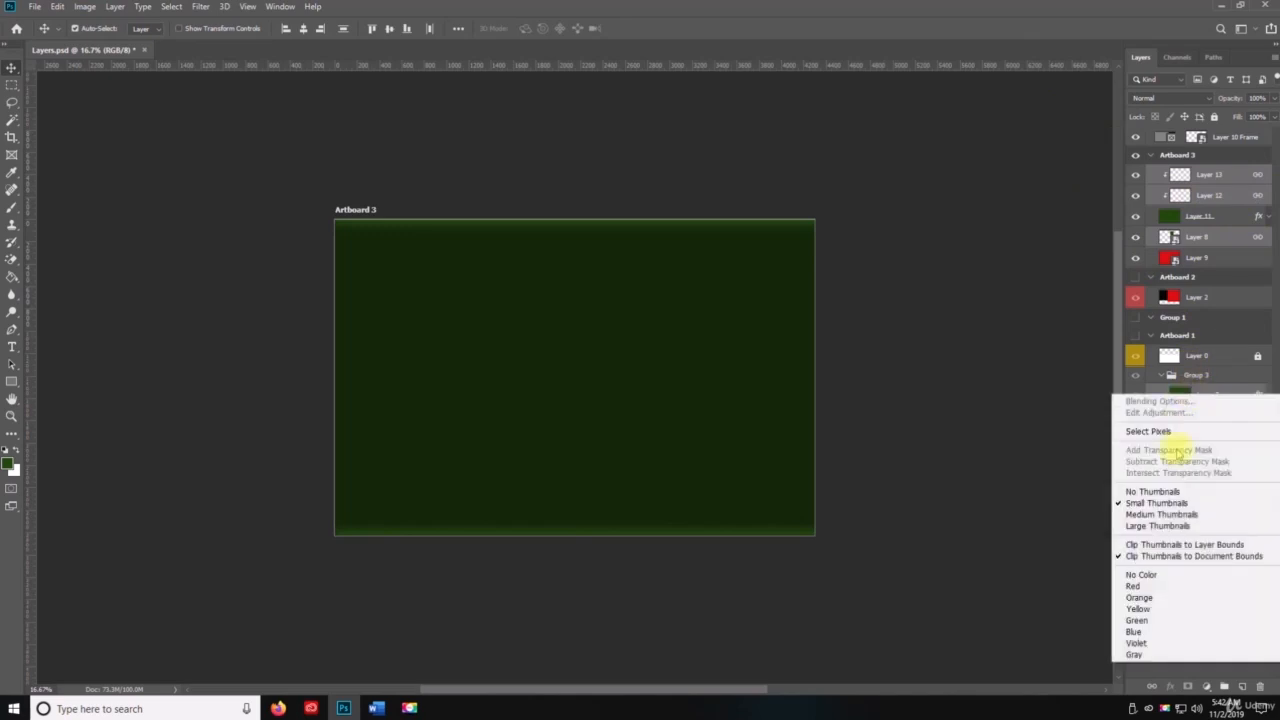
left_click(1231, 391)
right_click(1193, 400)
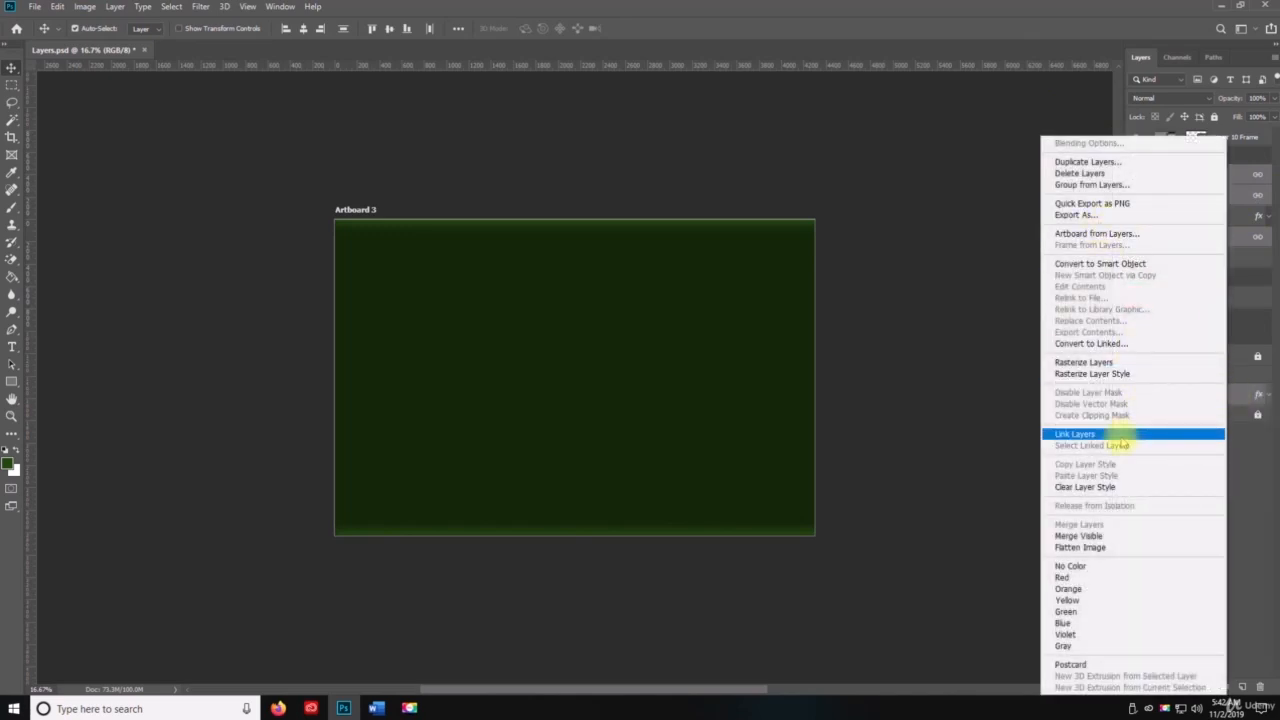
left_click(1100, 434)
left_click(1241, 519)
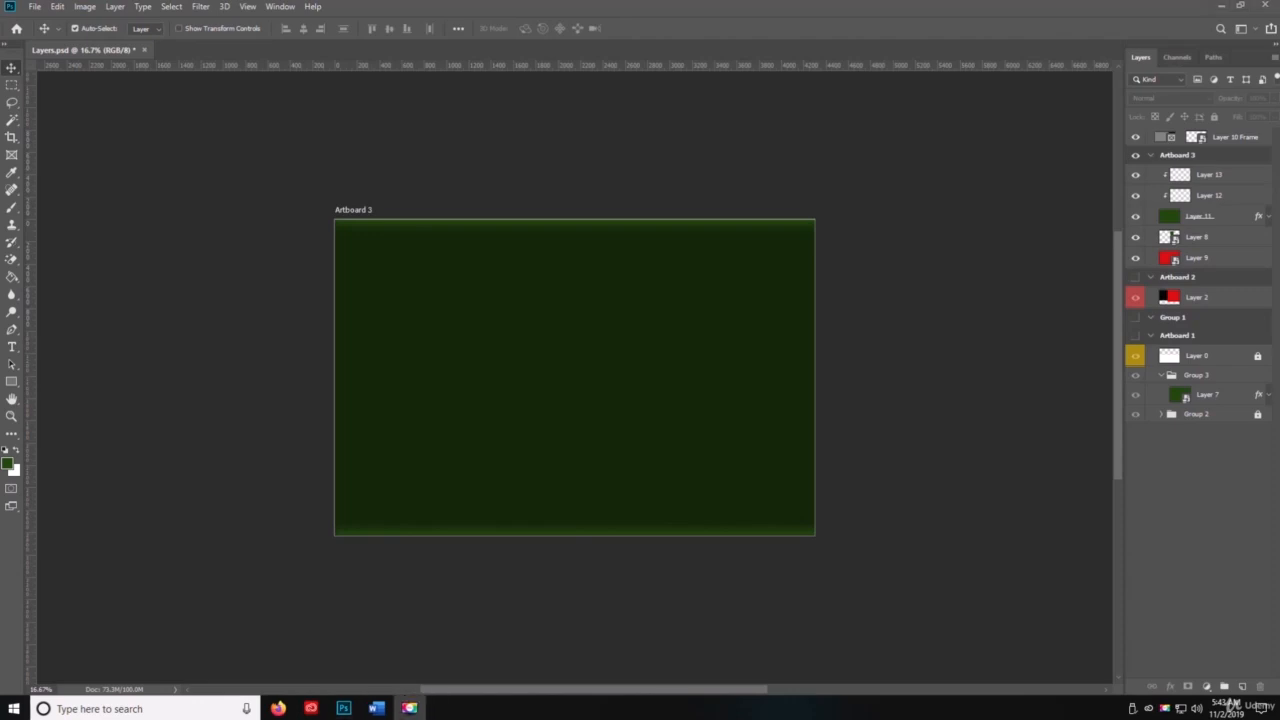
left_click(1165, 539)
key("space")
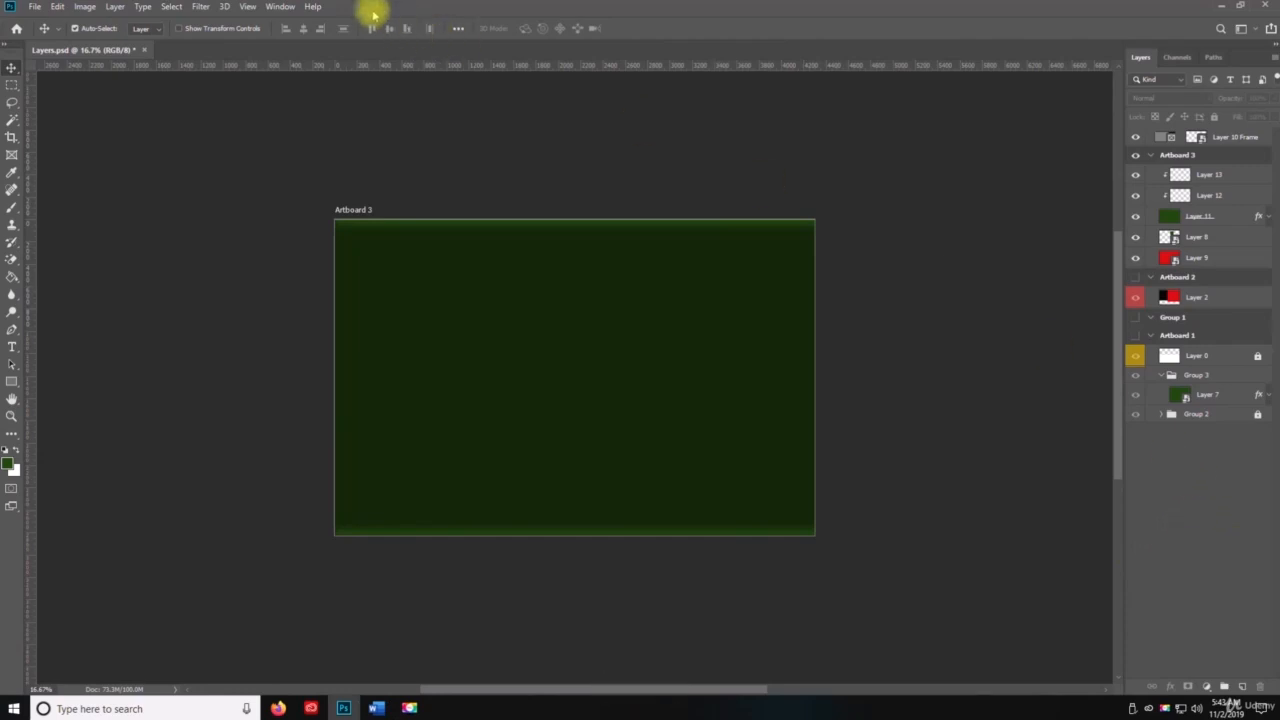
left_click(36, 7)
left_click(89, 141)
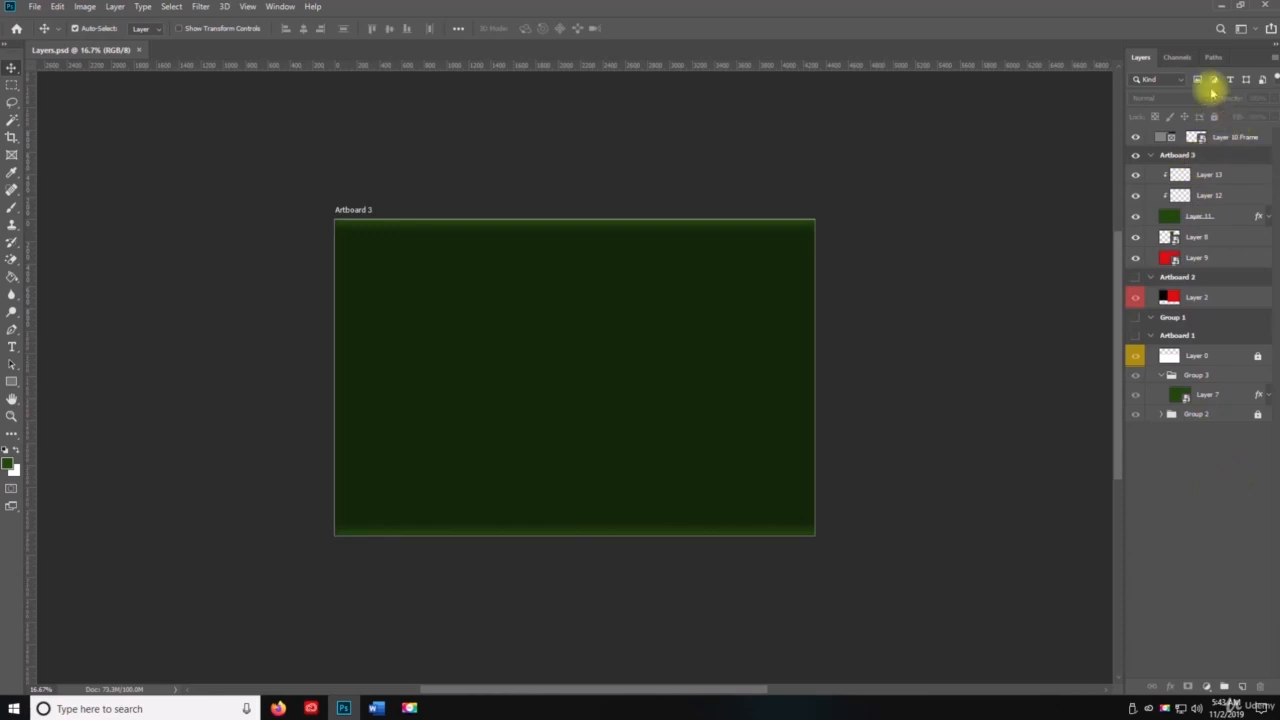
Step: Select Layer 12, select all layers linked to it with Select Linked Layers, and save the document
left_click(1274, 58)
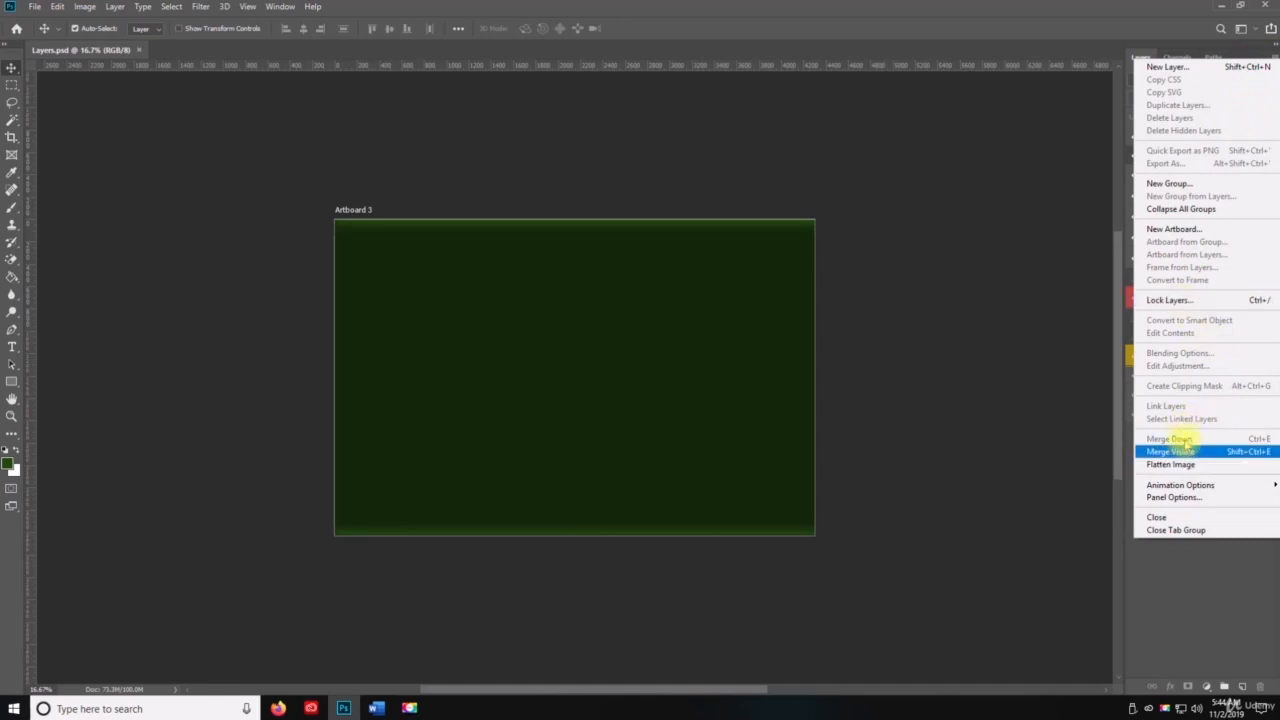
left_click(1189, 623)
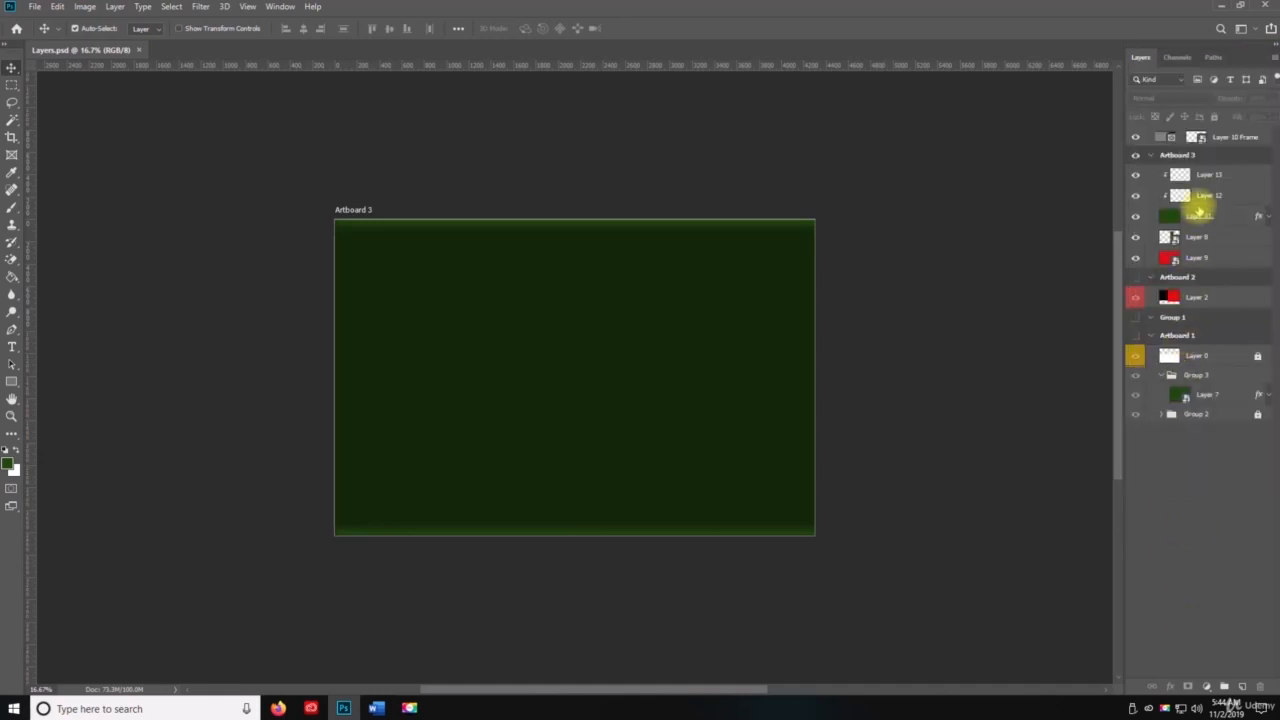
left_click(1201, 196)
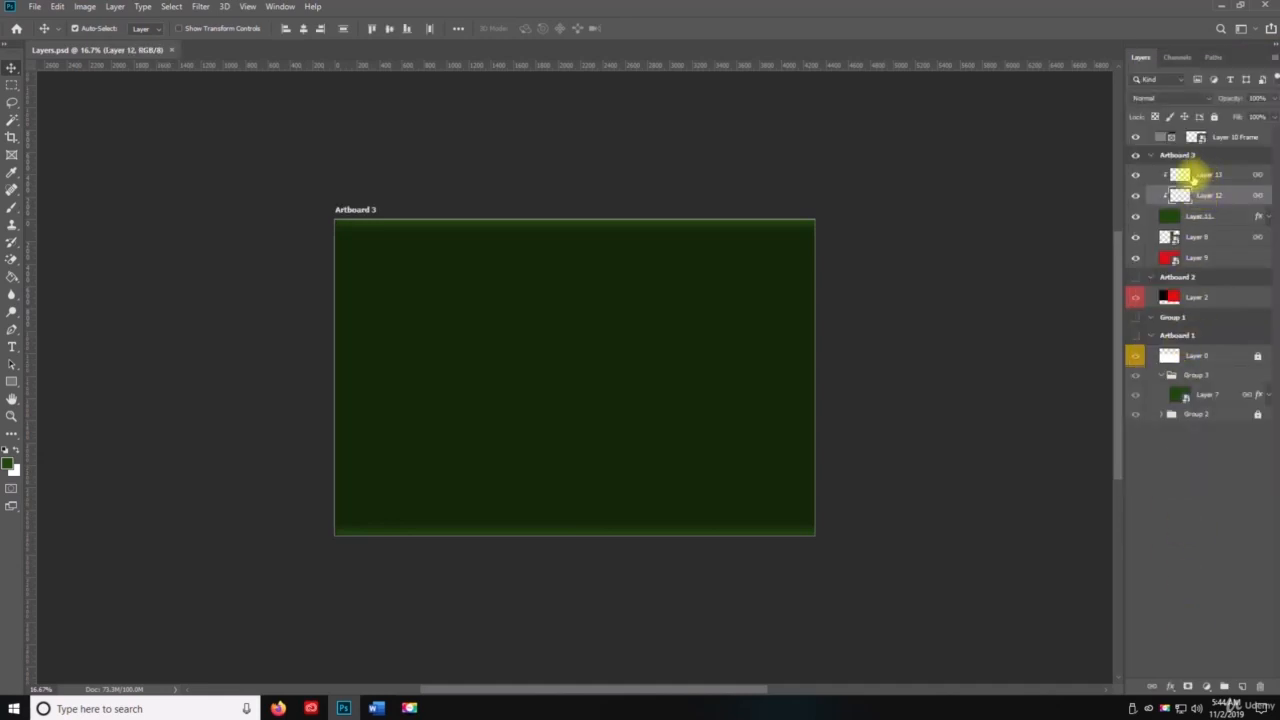
left_click(1273, 57)
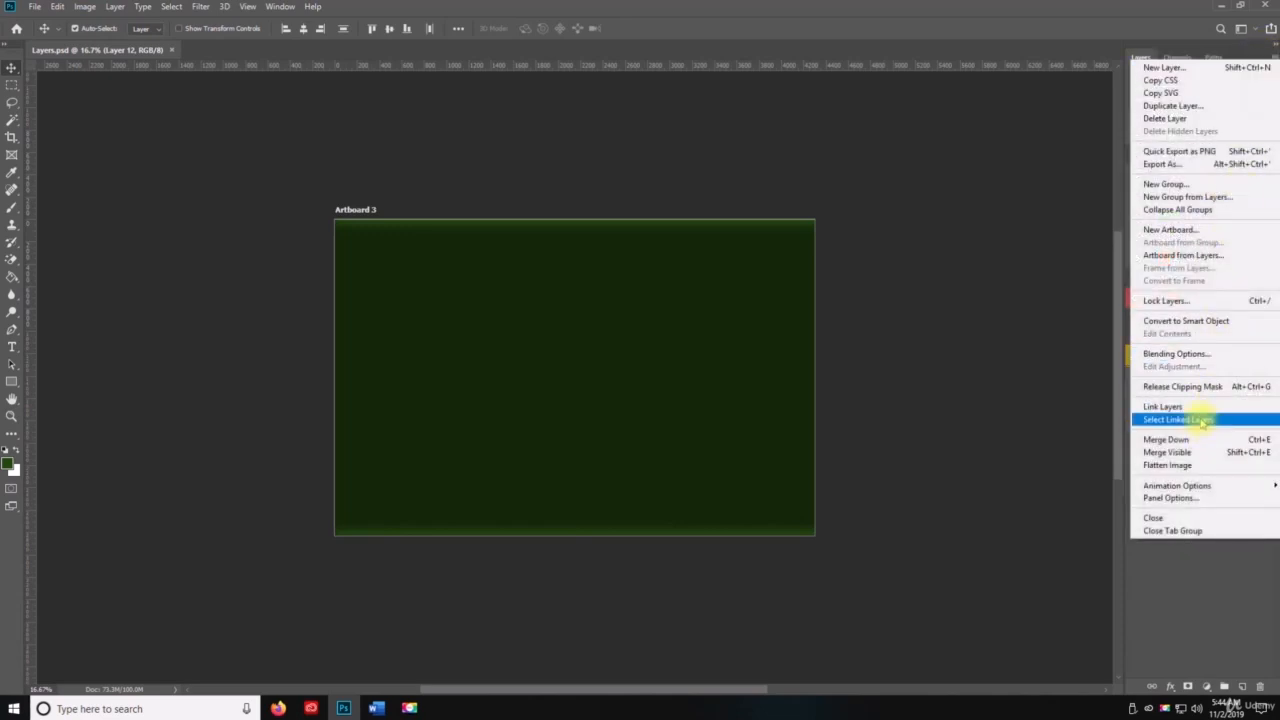
left_click(1201, 421)
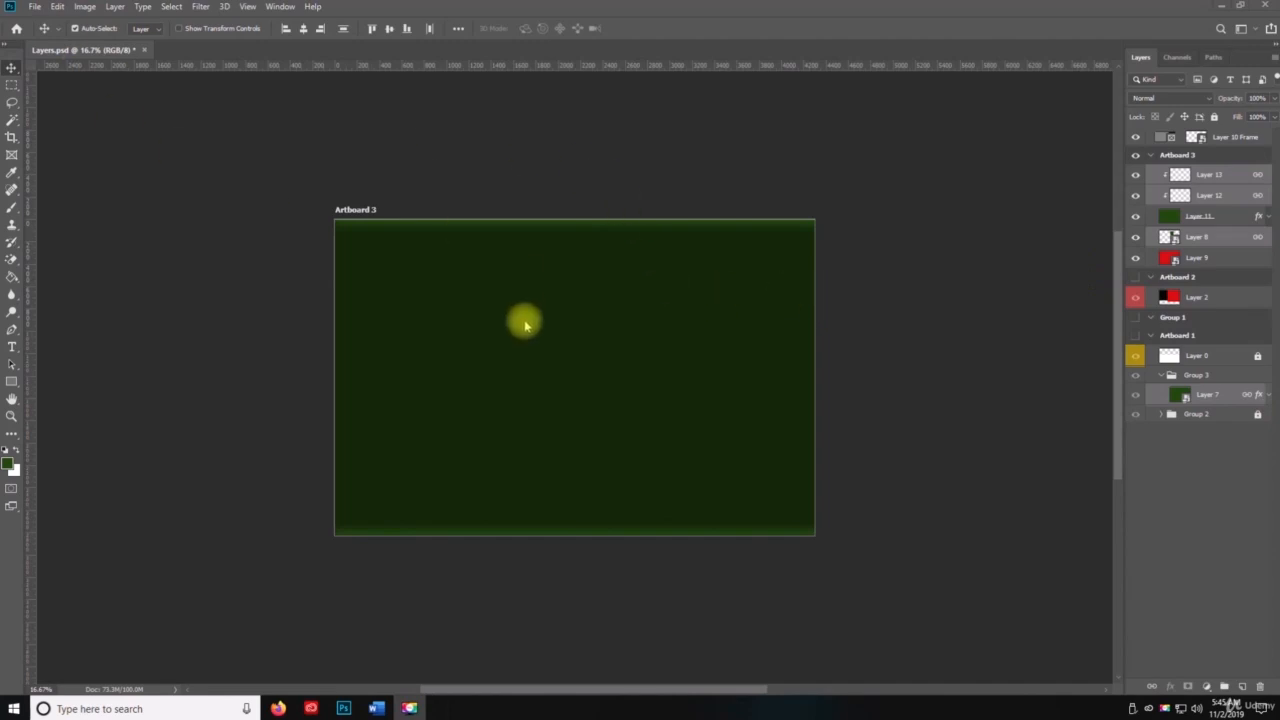
key("space")
key("ctrl+s")
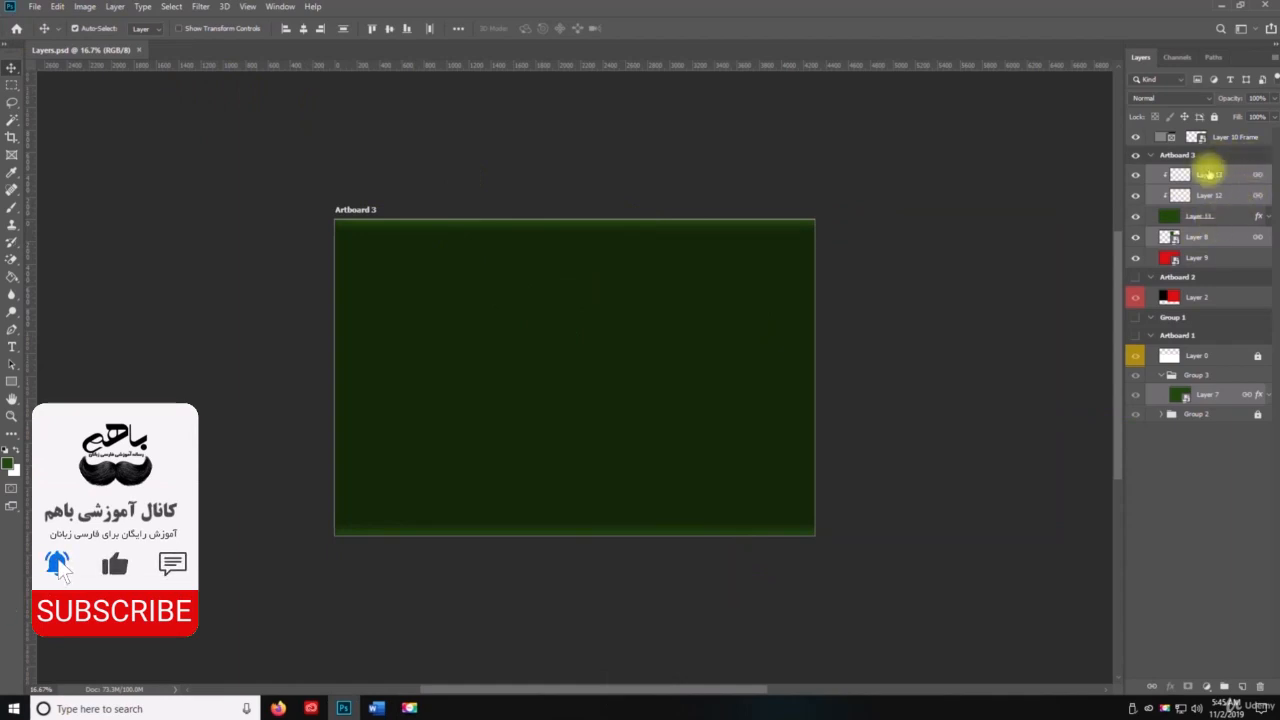
Step: Try merging Layer 13 down into Layer 12 and undo the merge
left_click(1210, 174)
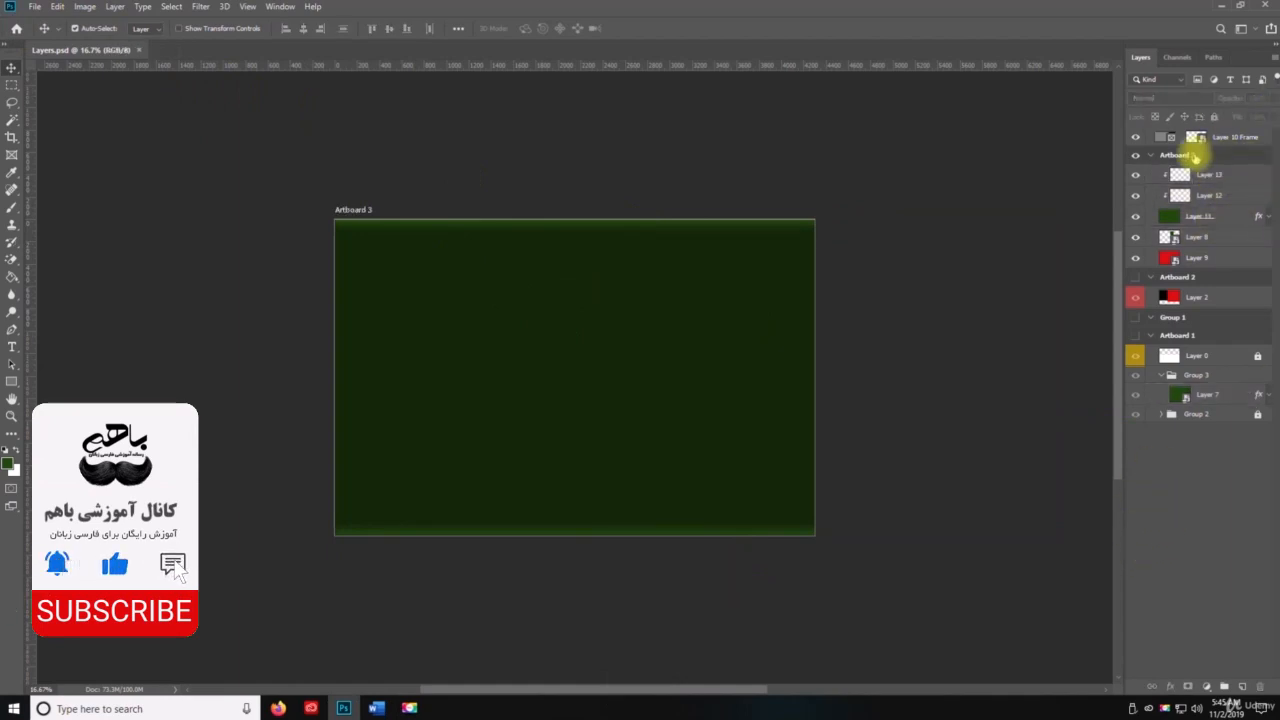
right_click(1213, 183)
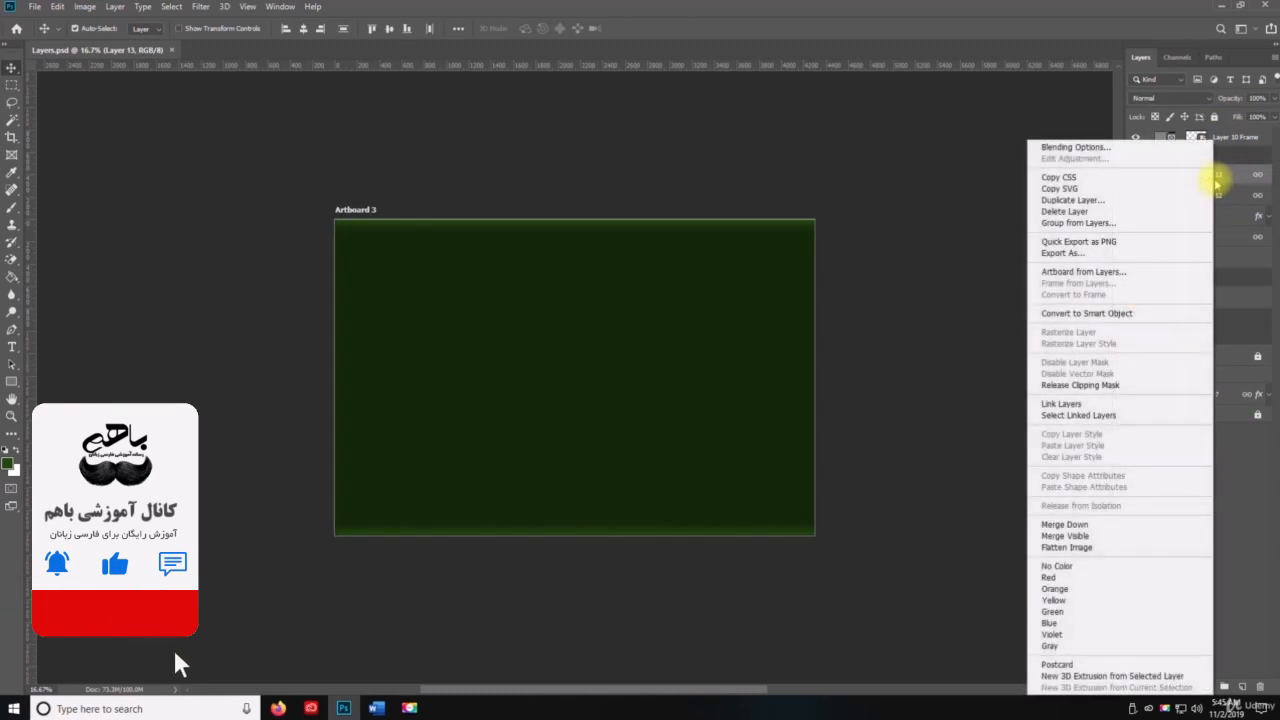
left_click(1126, 532)
key("ctrl+z")
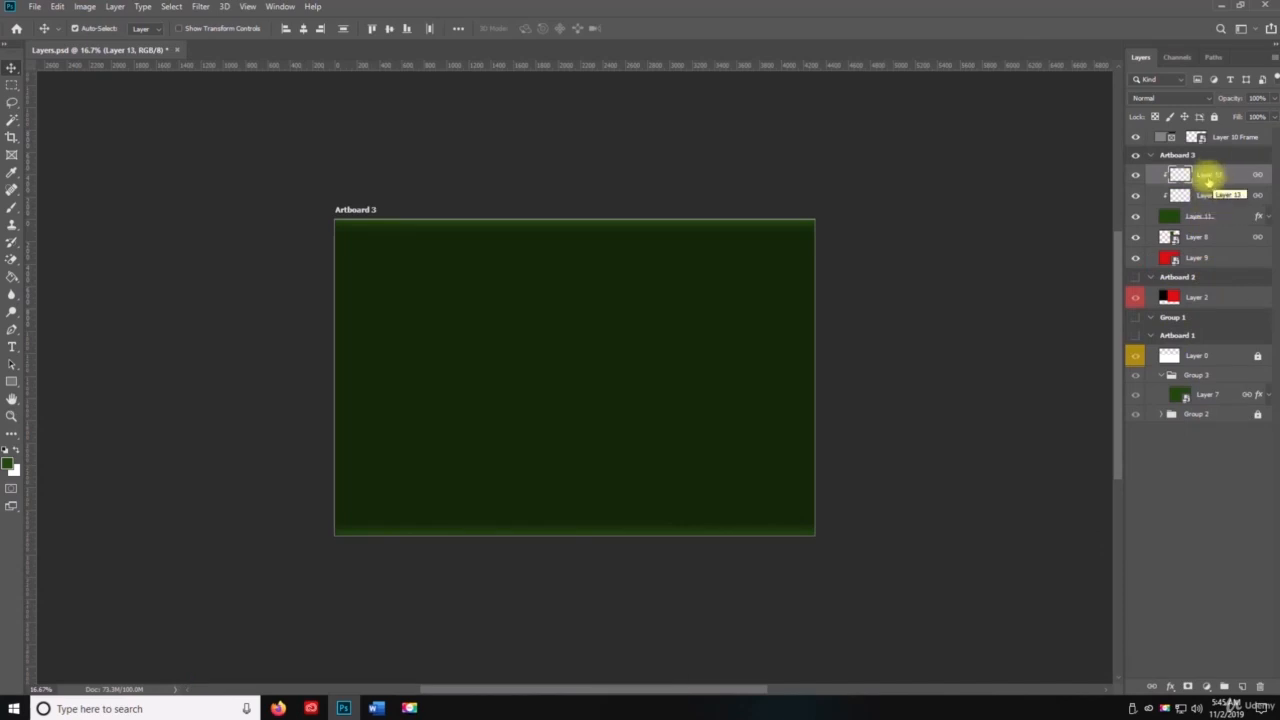
Step: Merge Layer 13 down into Layer 12 with Merge Down and save the document
right_click(1211, 176)
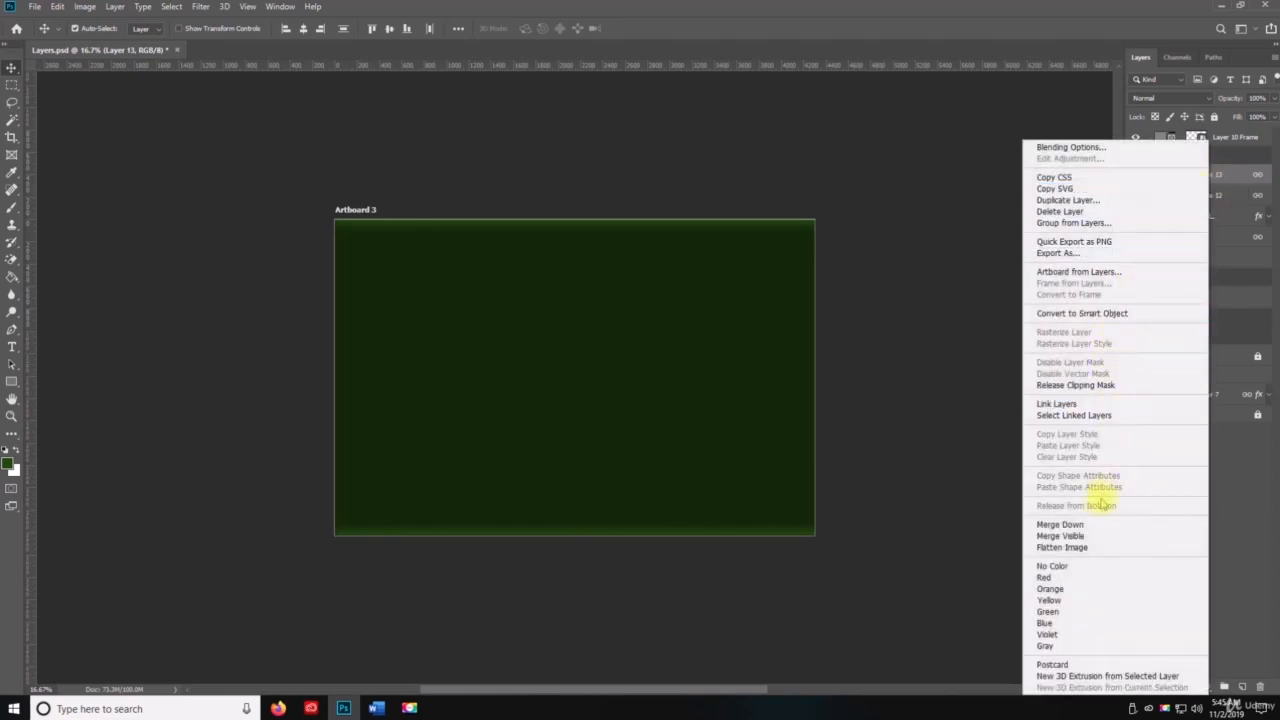
left_click(1094, 527)
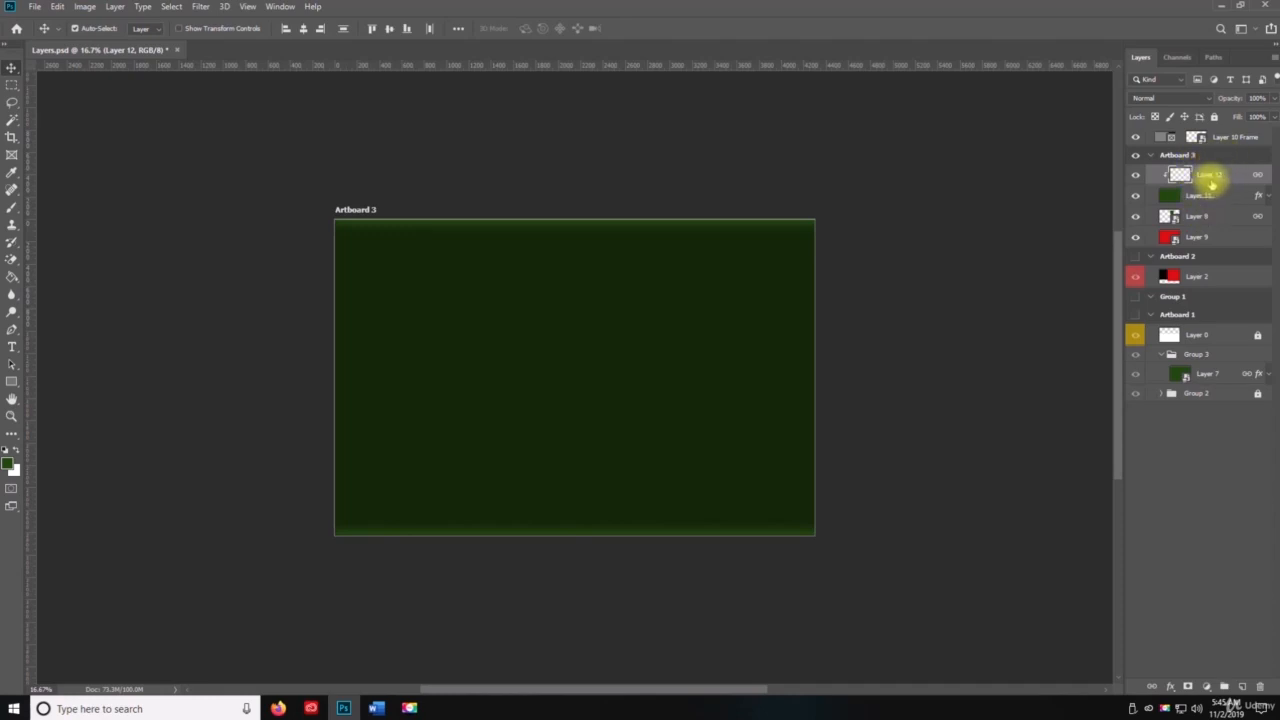
key("ctrl+s")
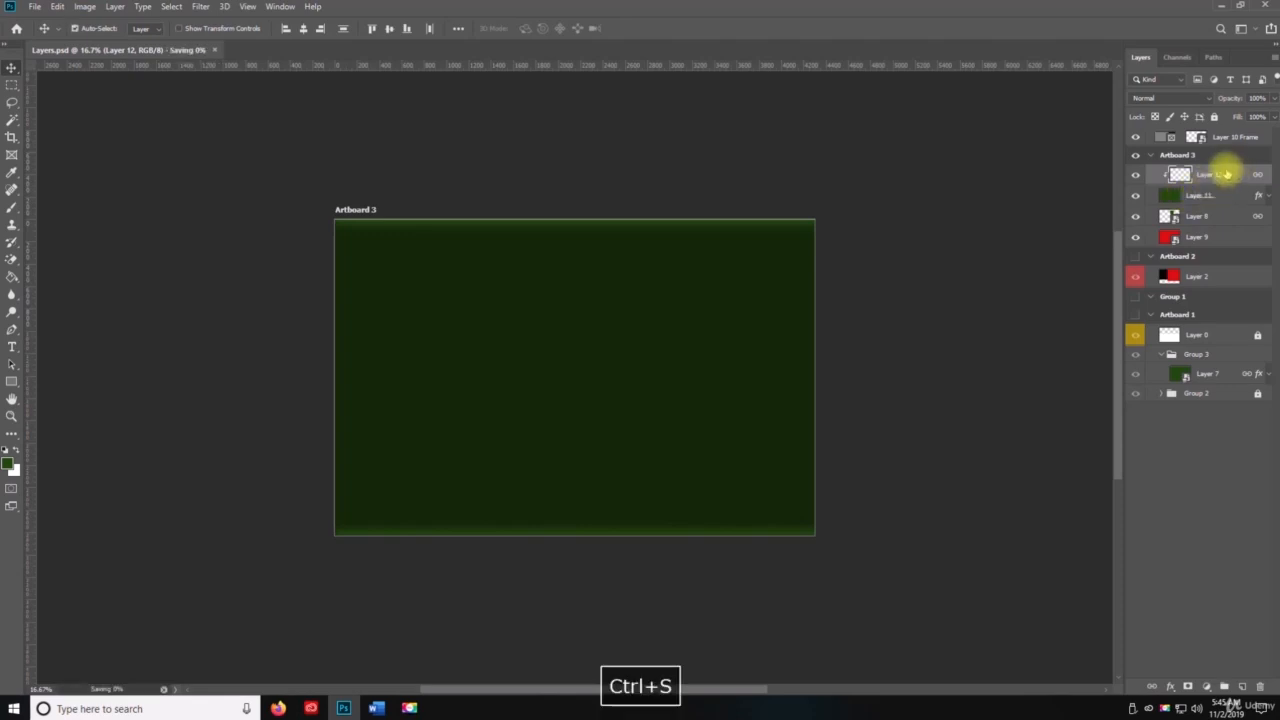
Step: Toggle Layer 12's visibility, undo back to before Layer 13 was merged down, and save the document
left_click(1136, 176)
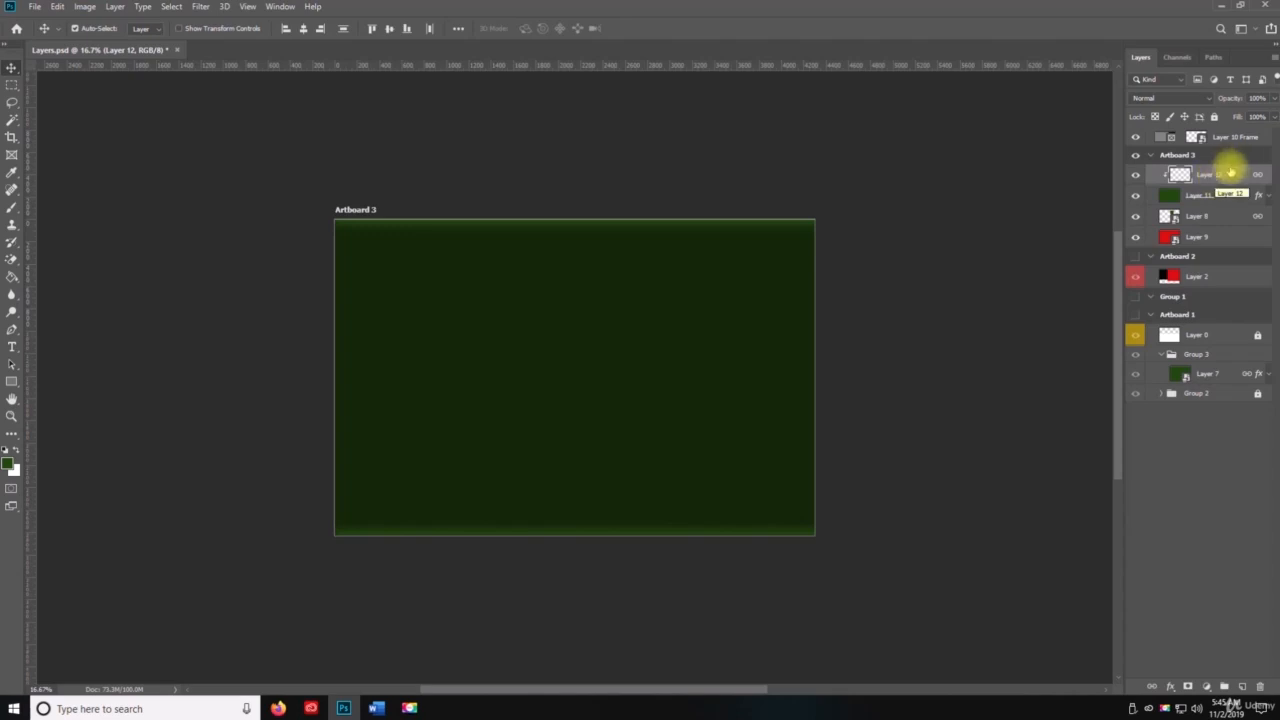
key("ctrl+z")
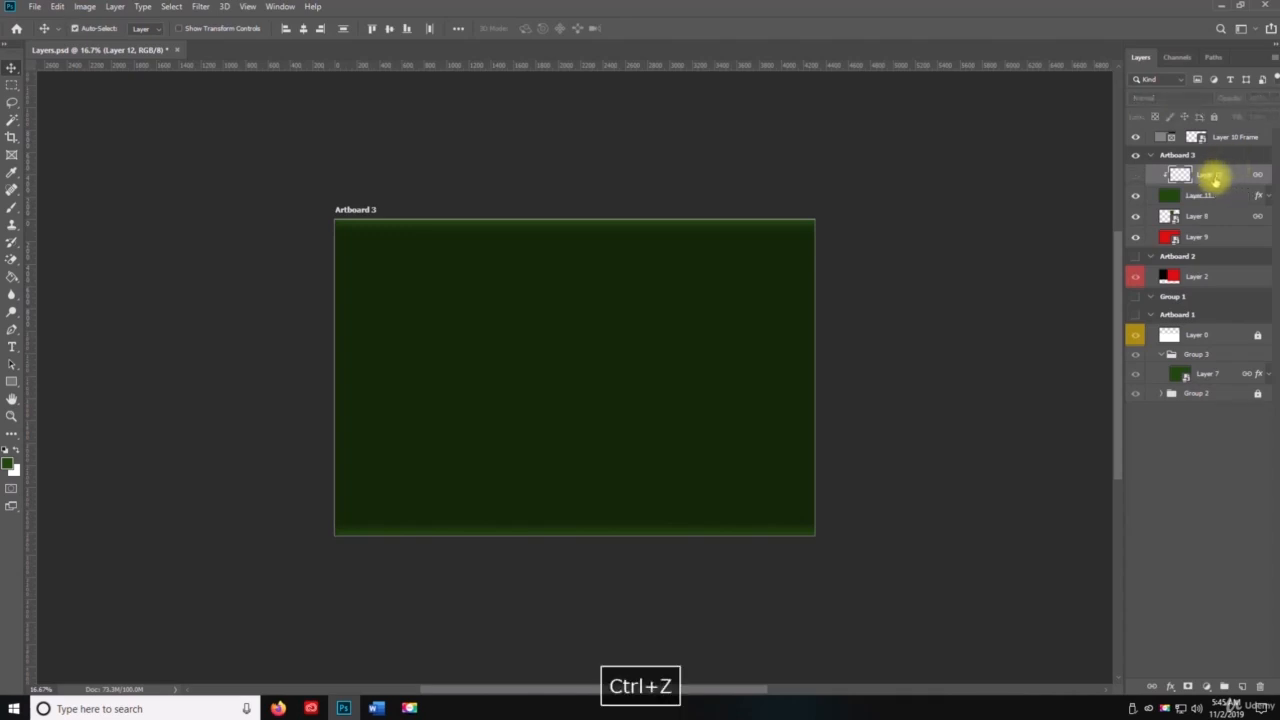
key("ctrl+z")
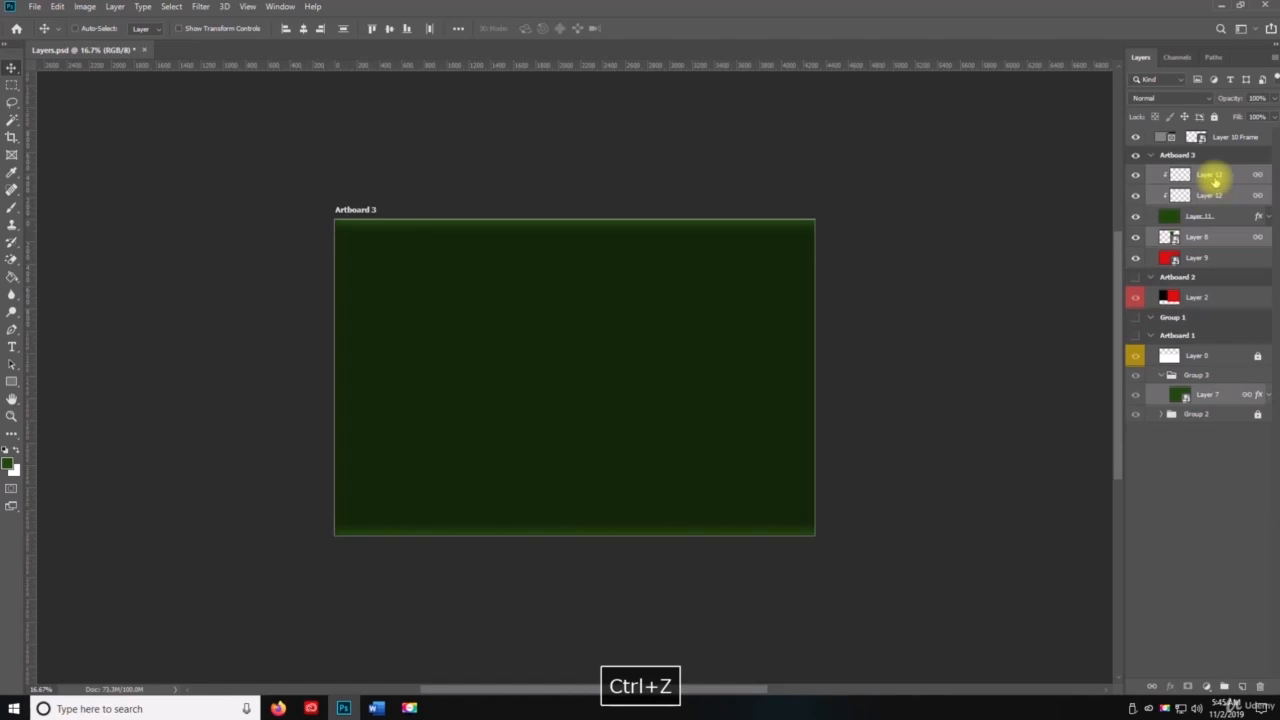
key("ctrl+s")
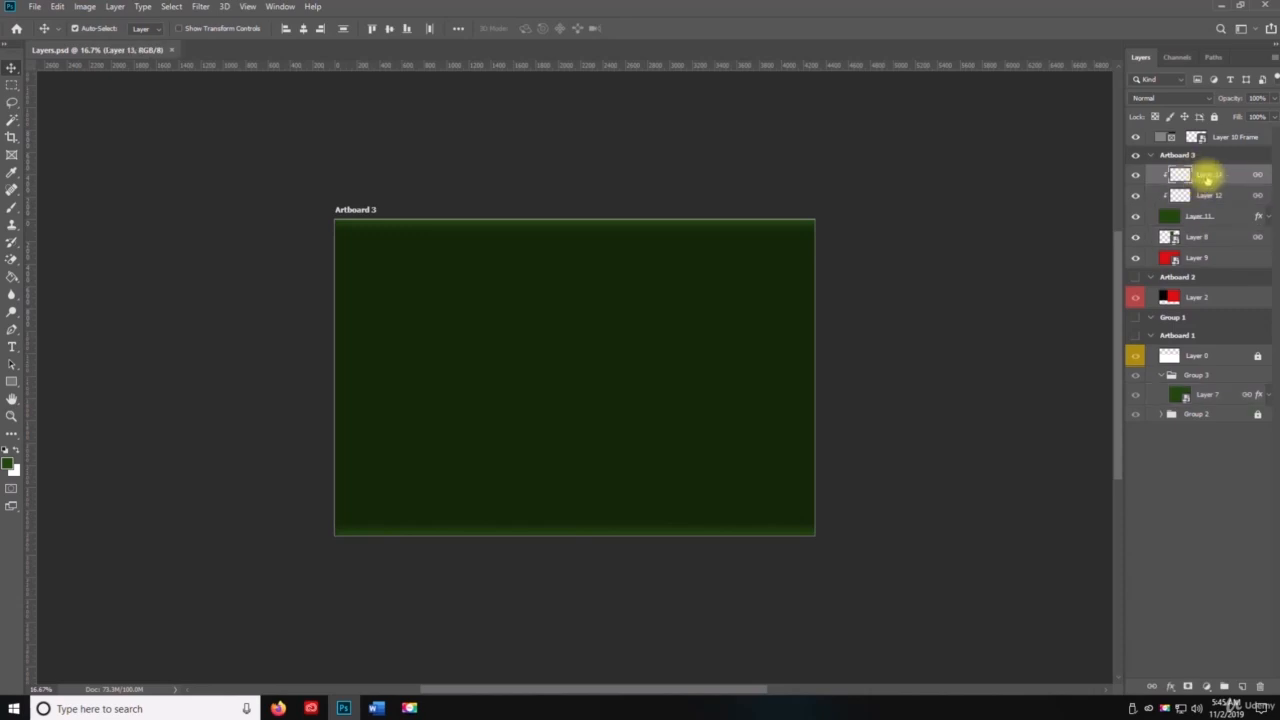
Step: Select Layer 13 alone, merge it down into Layer 12, and save the document
left_click(1200, 175)
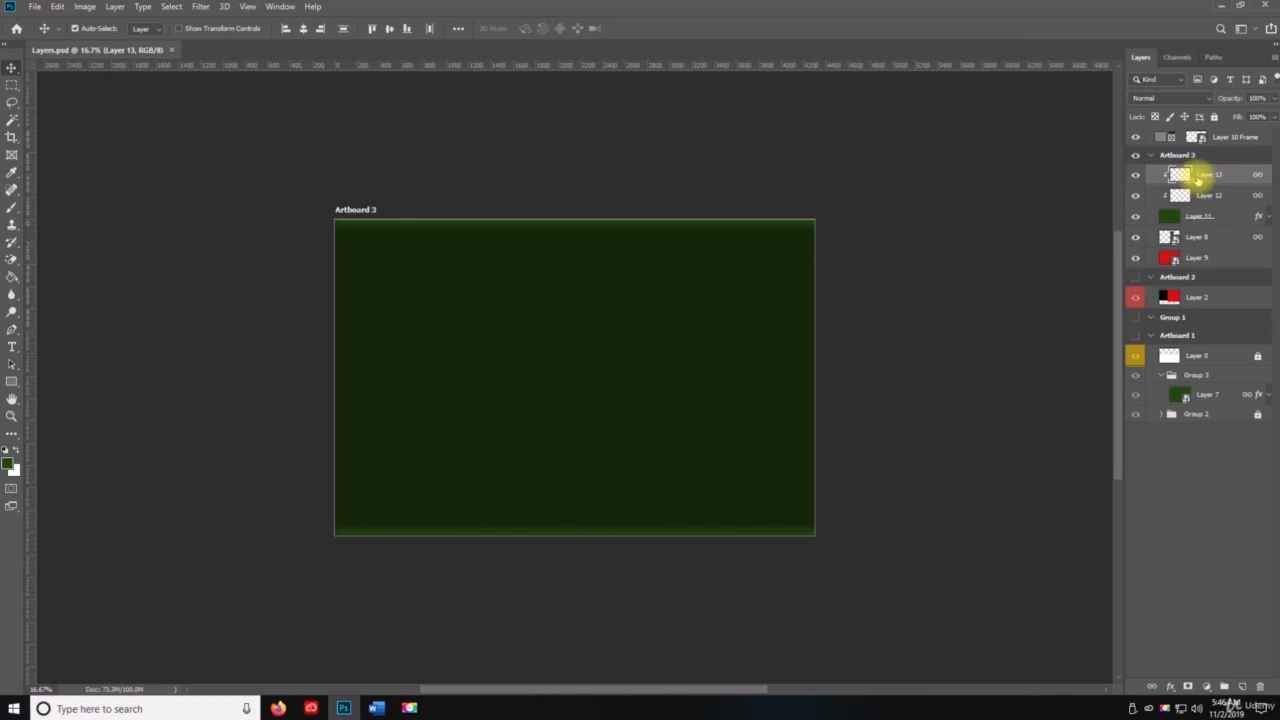
left_click(1202, 196)
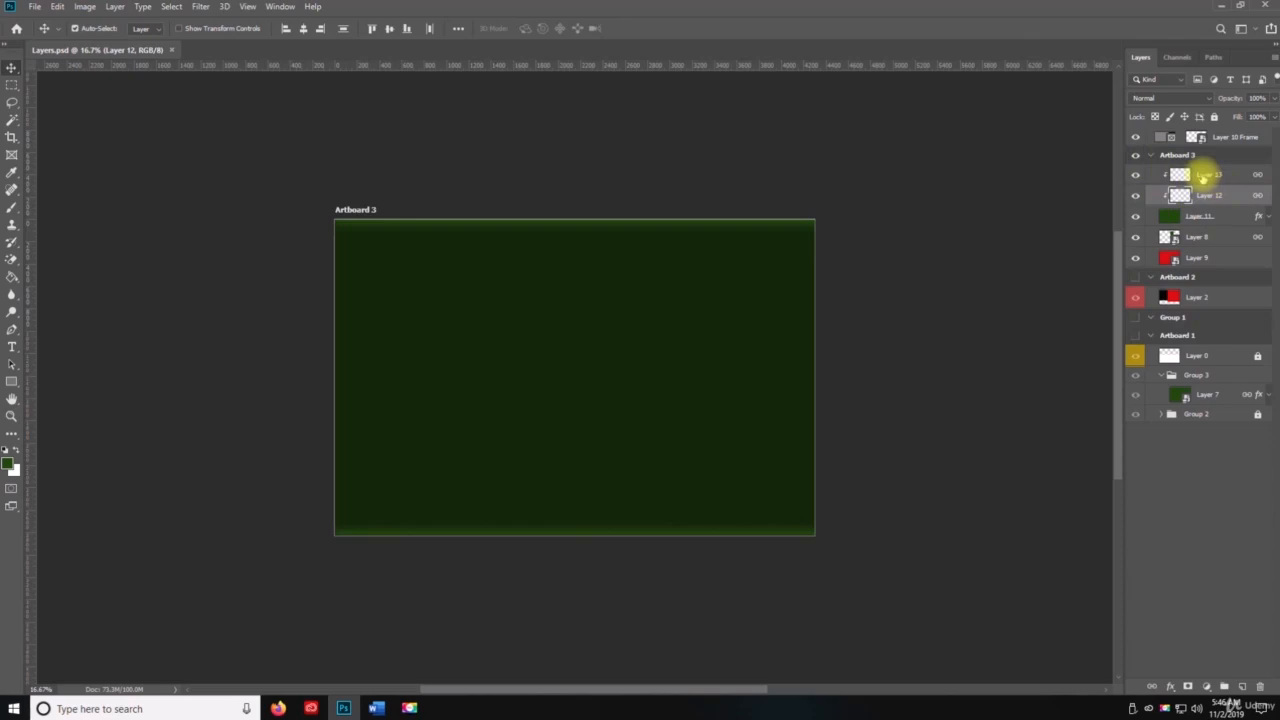
left_click(1205, 177)
right_click(1205, 177)
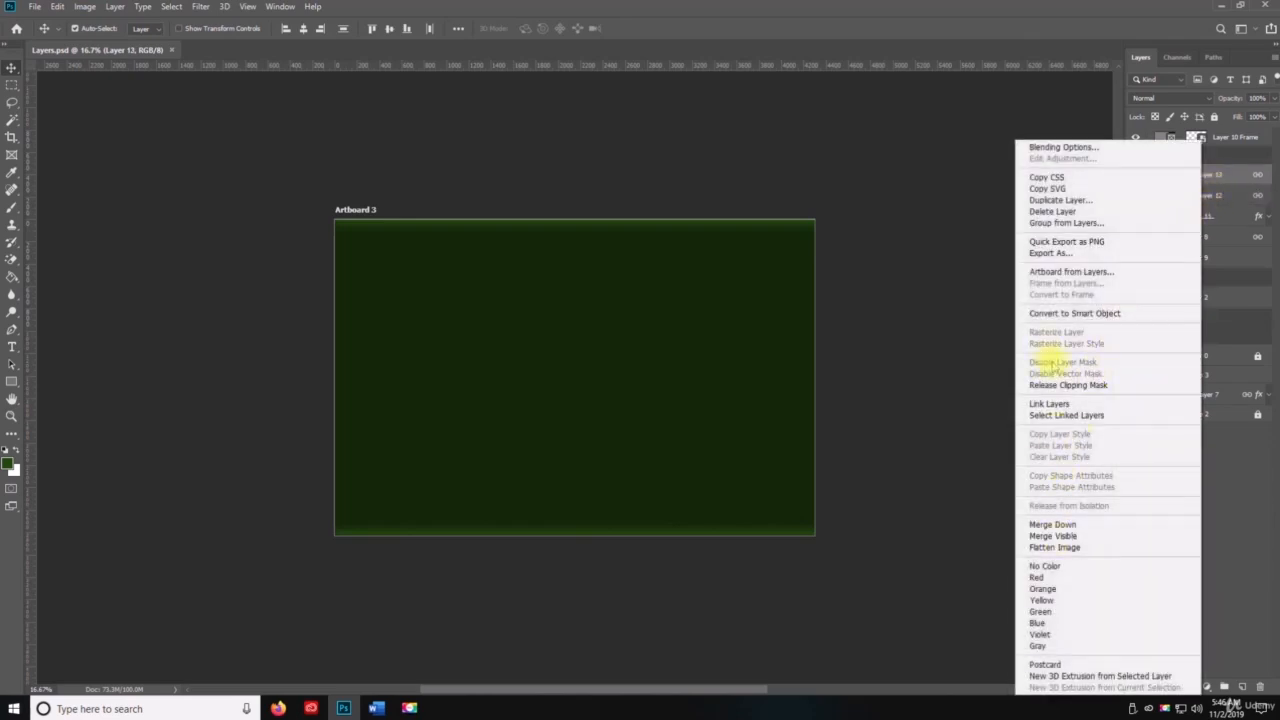
left_click(1052, 524)
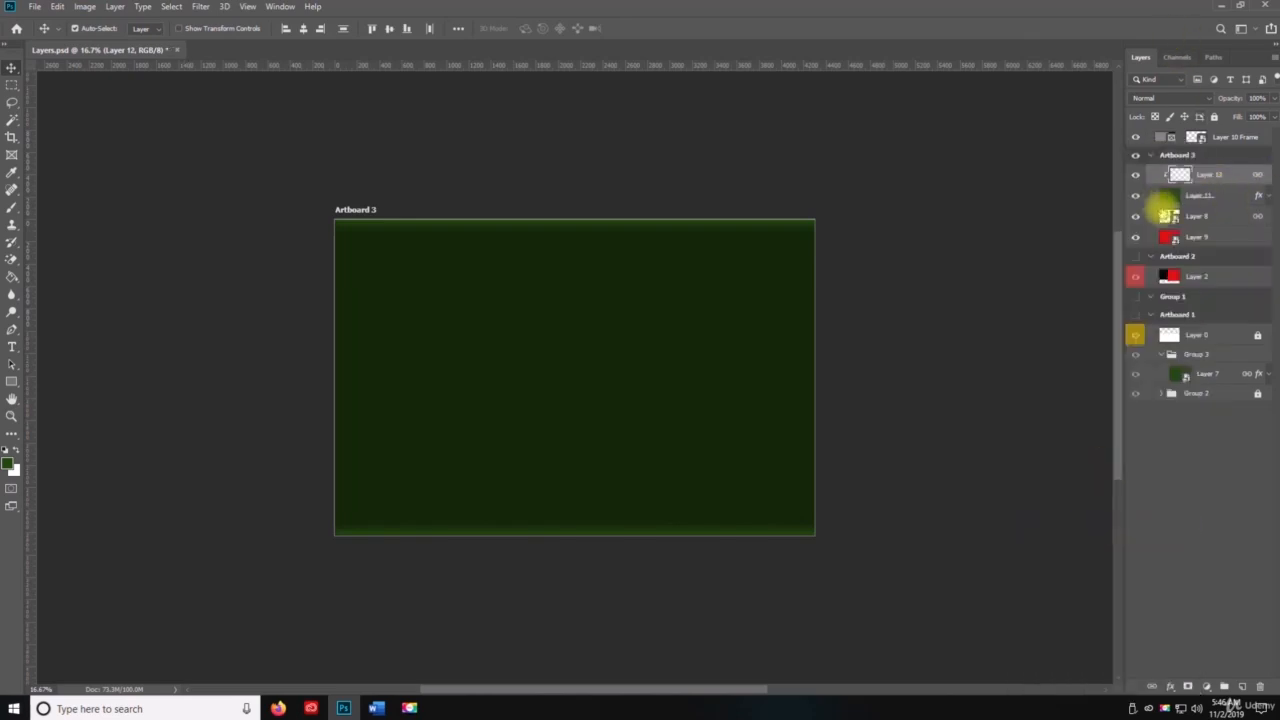
key("ctrl+s")
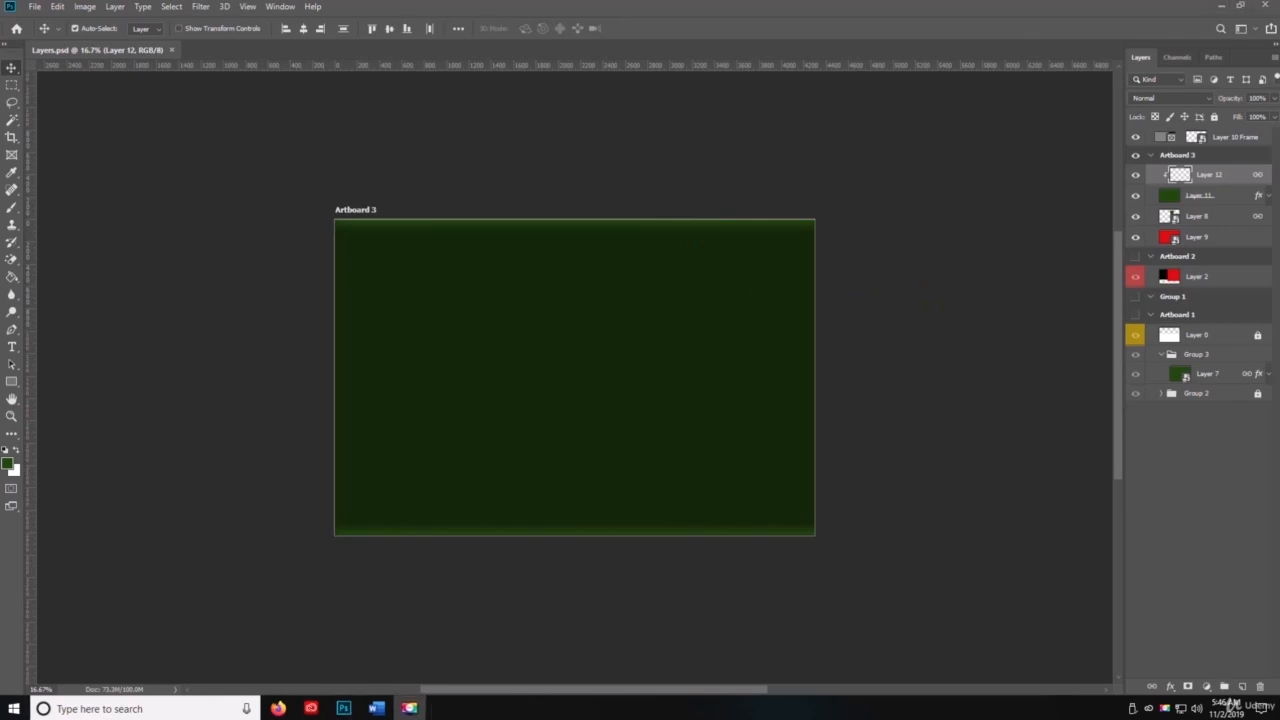
key("space")
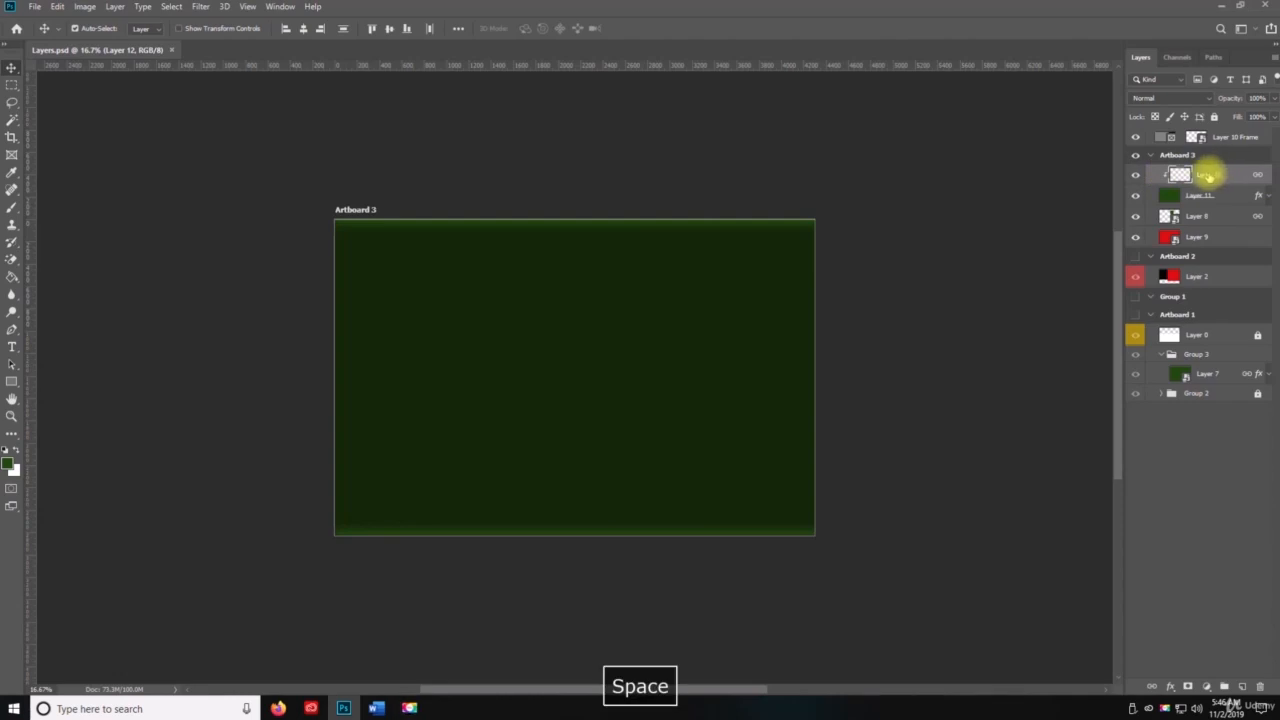
Step: Try Merge Visible with the contents of Layer 10 Frame selected, and undo the merge
left_click(1194, 136)
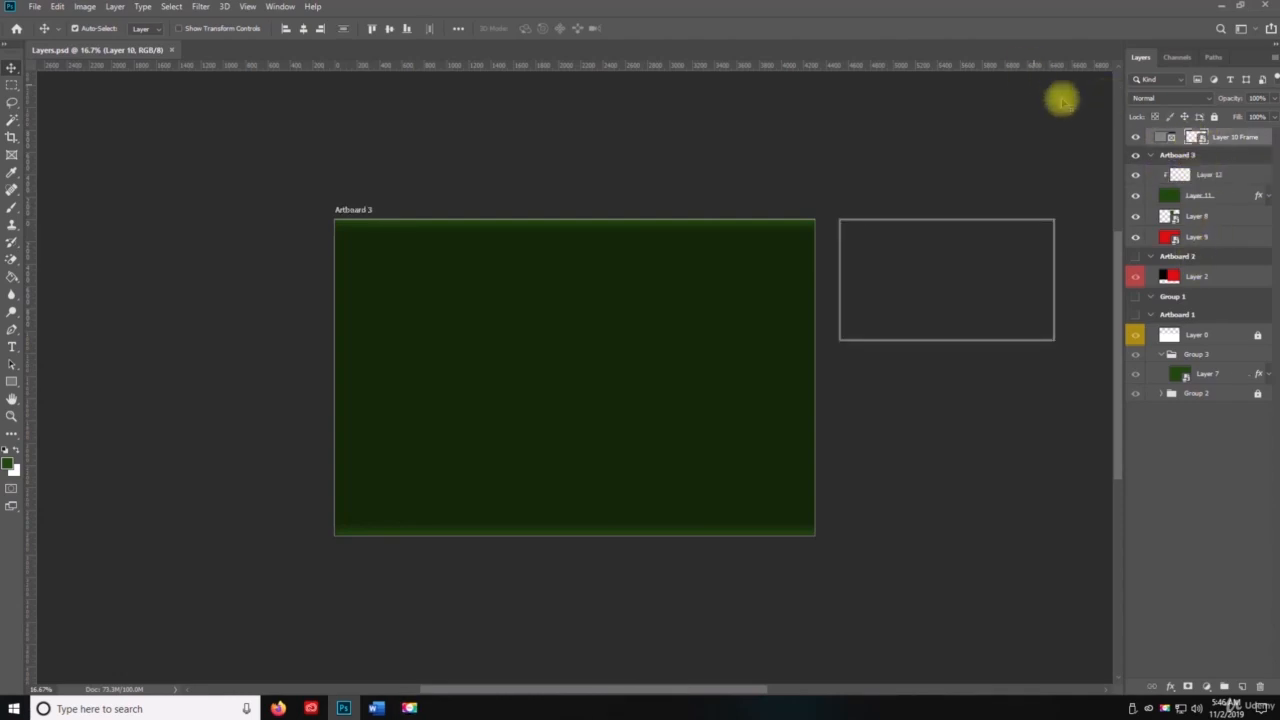
left_click(1274, 62)
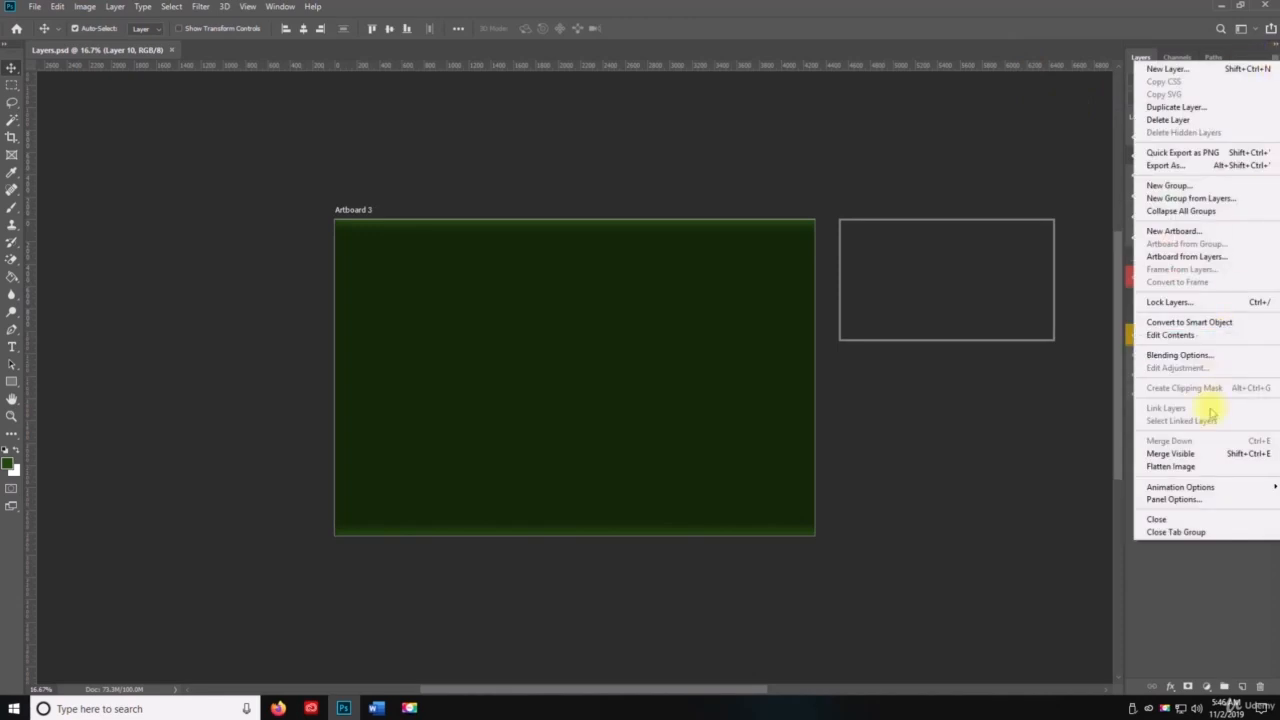
left_click(1200, 453)
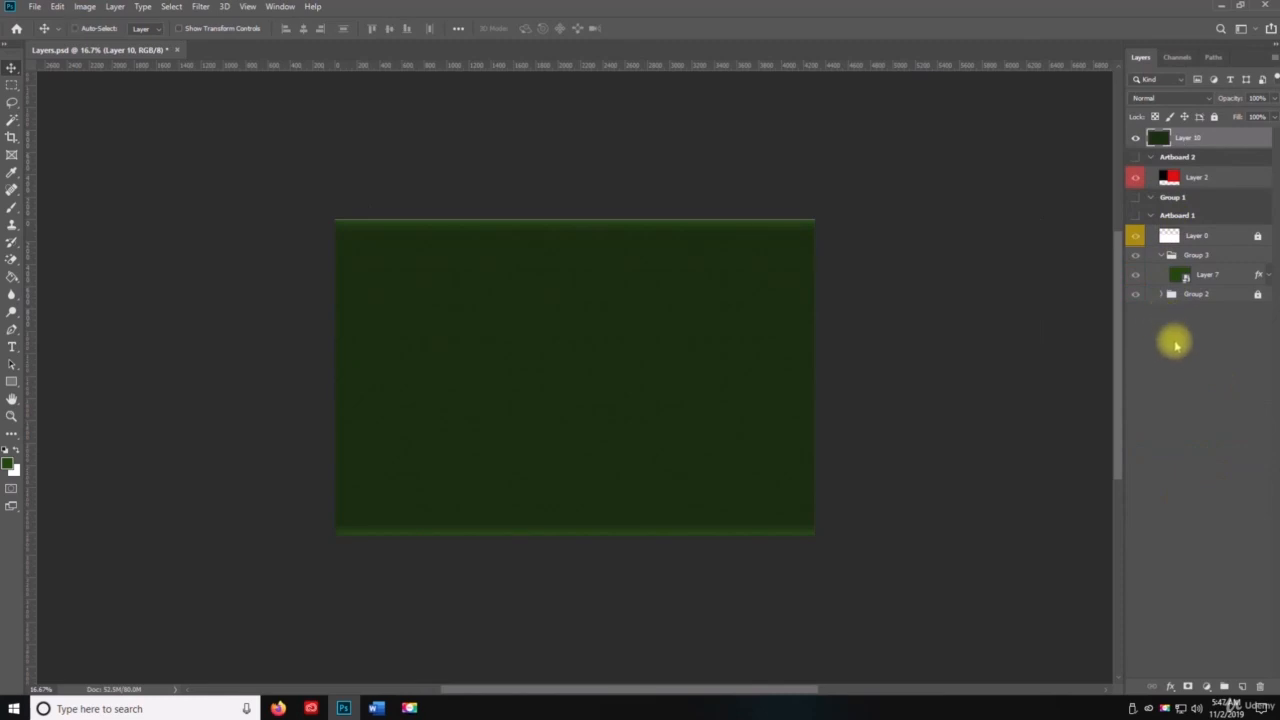
key("ctrl+z")
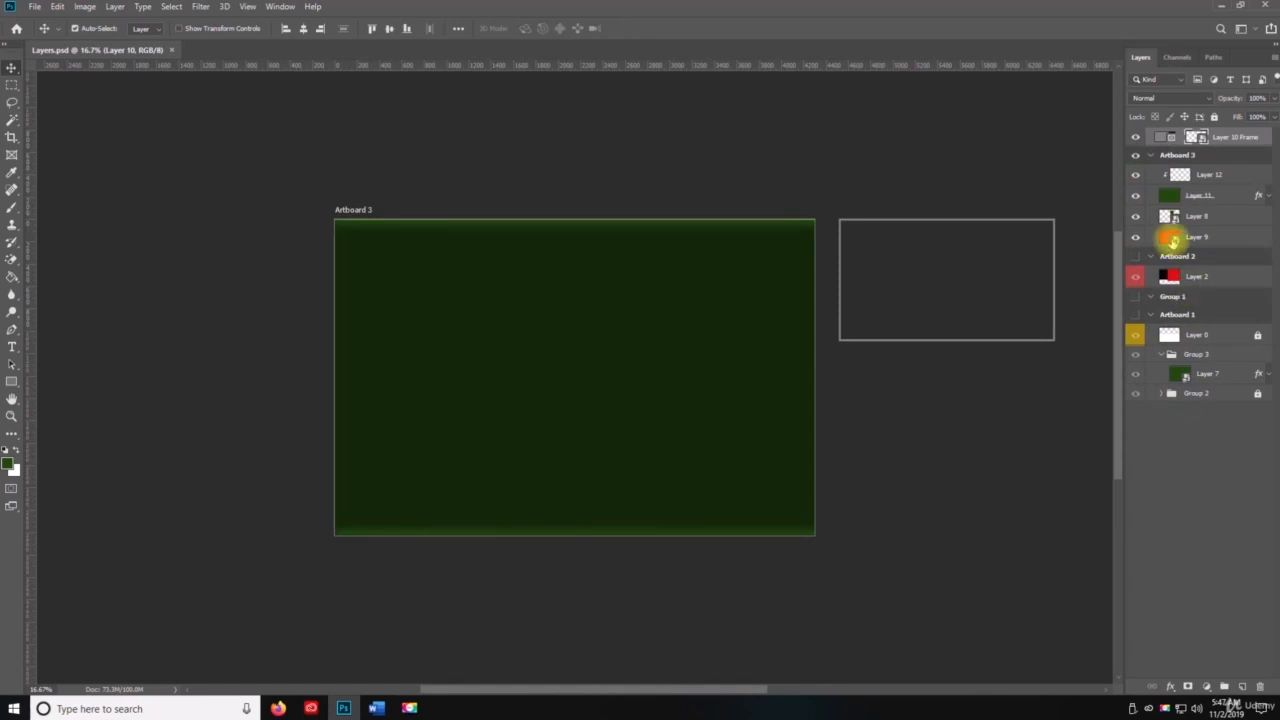
Step: Select the Layer 10 Frame itself, try merging all visible layers into it, and undo the merge
right_click(1210, 137)
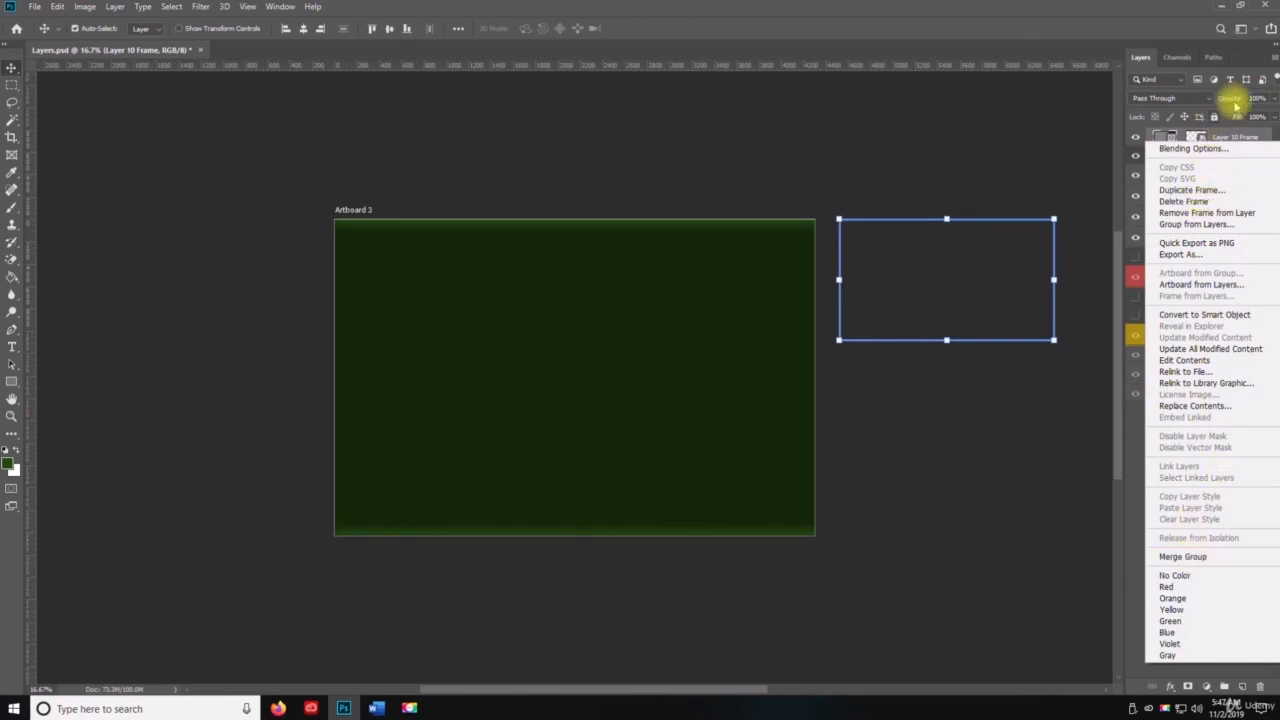
left_click(1272, 66)
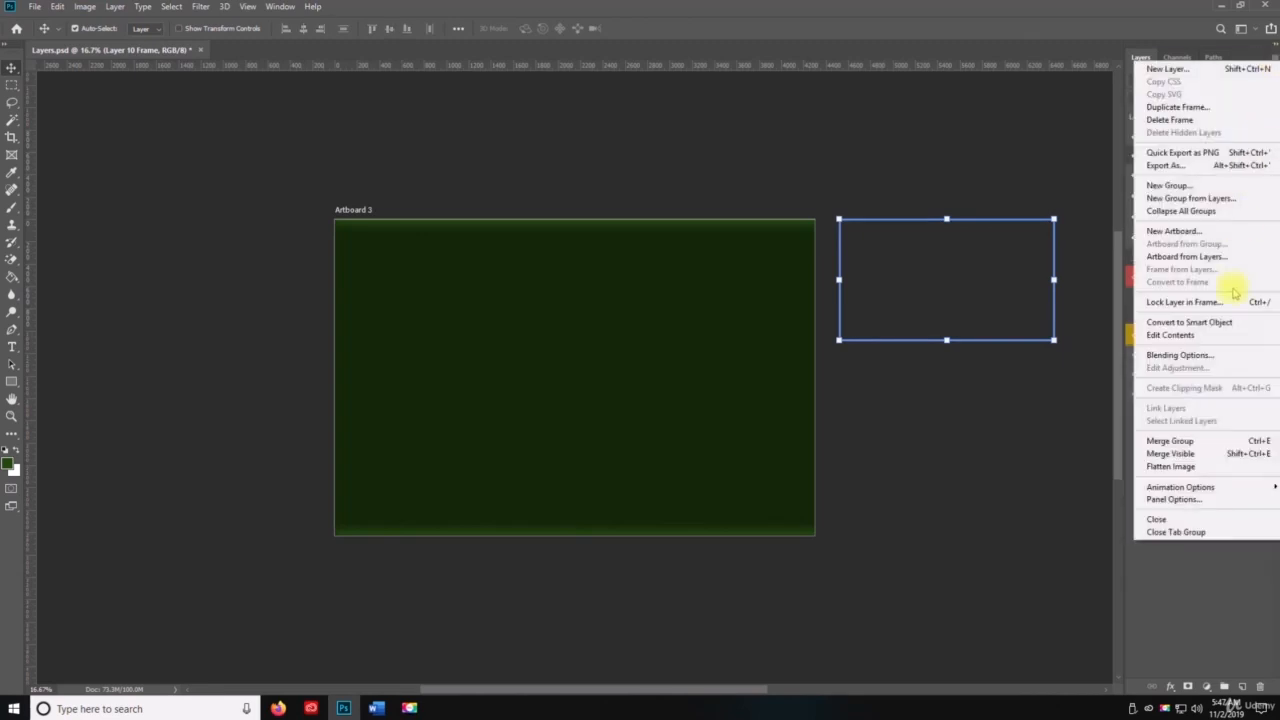
left_click(1178, 442)
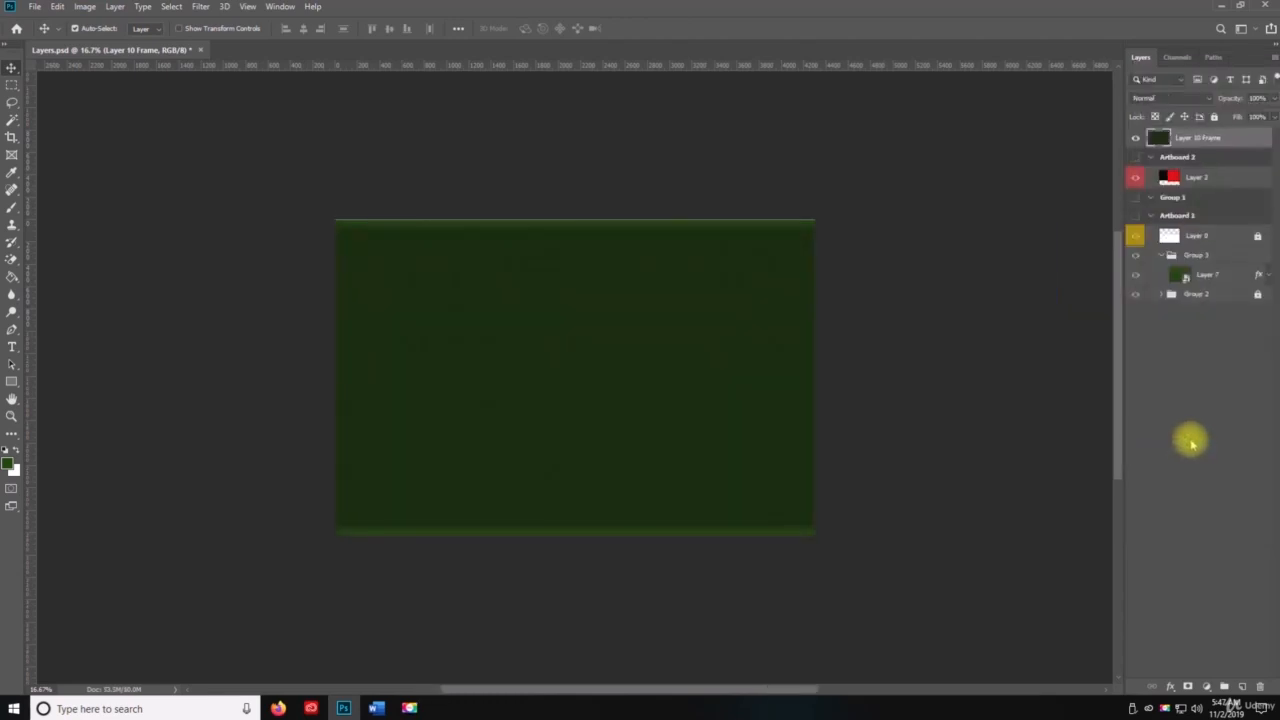
right_click(1186, 440)
left_click(1184, 393)
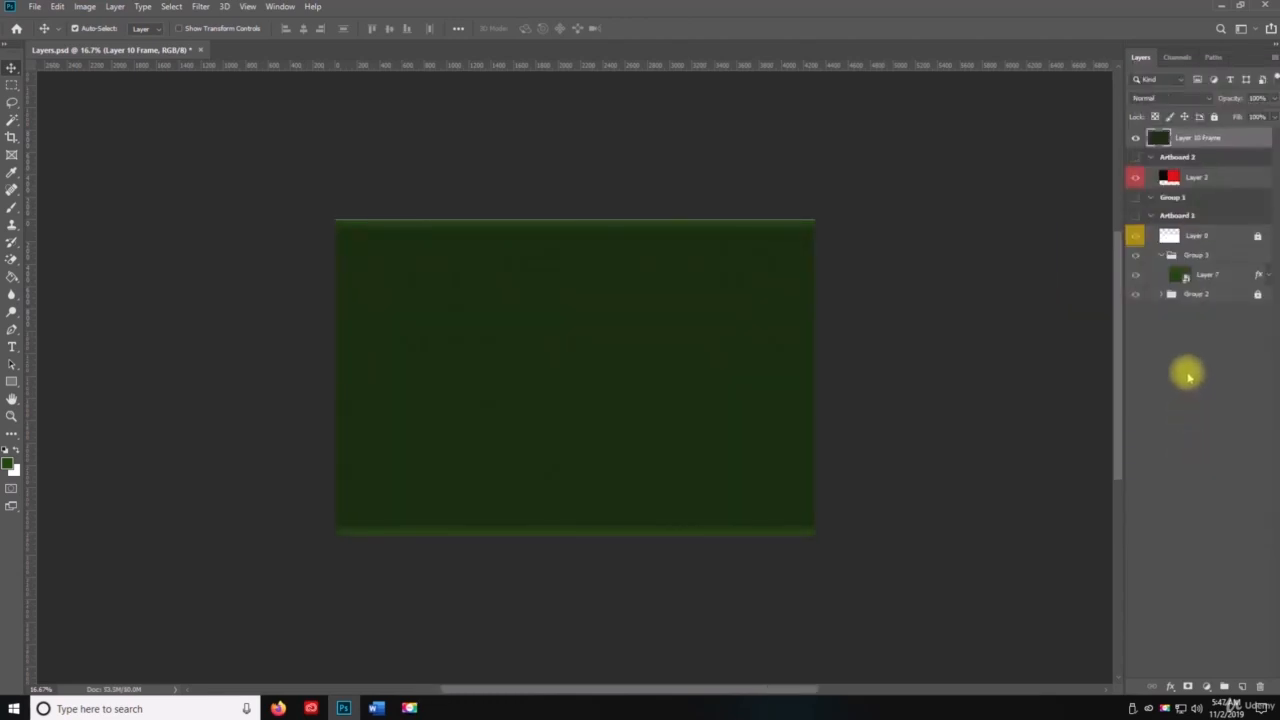
key("ctrl+z")
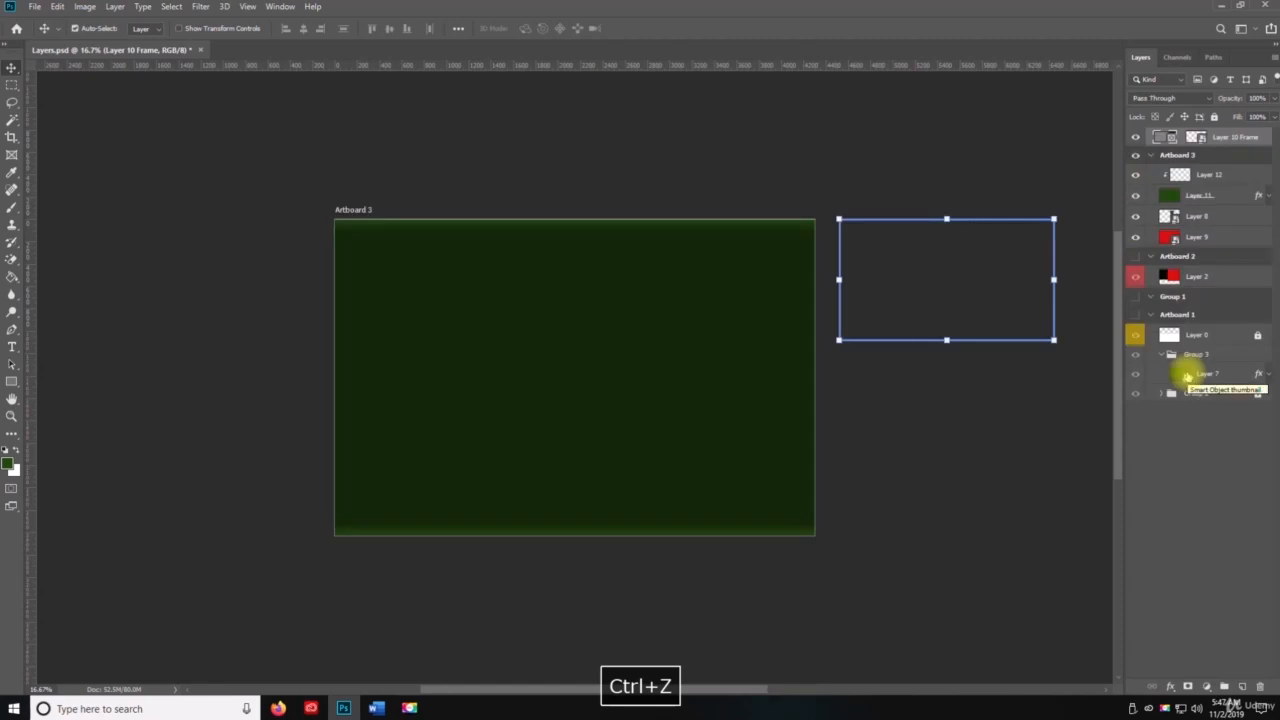
Step: Collapse Artboard 3, add three new empty layers outside the artboards, and move them together below Group 2 at the bottom of the layer stack
left_click(1156, 158)
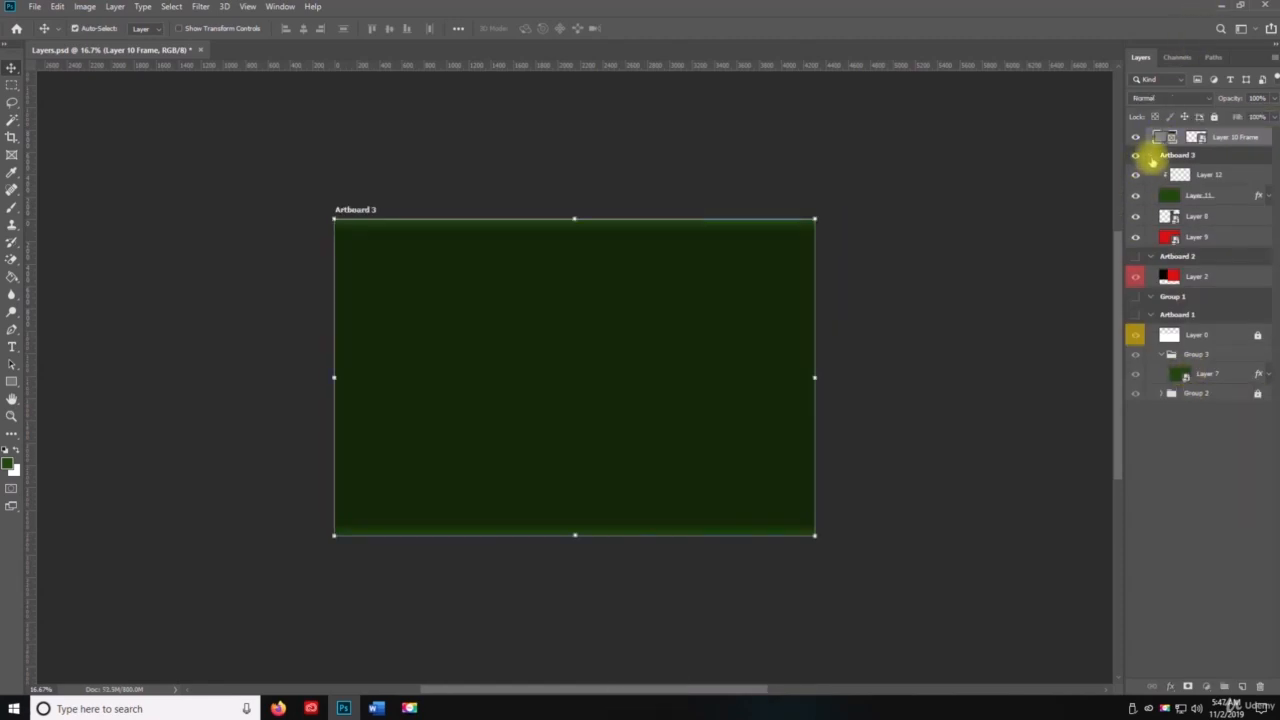
left_click(1151, 156)
left_click(1176, 345)
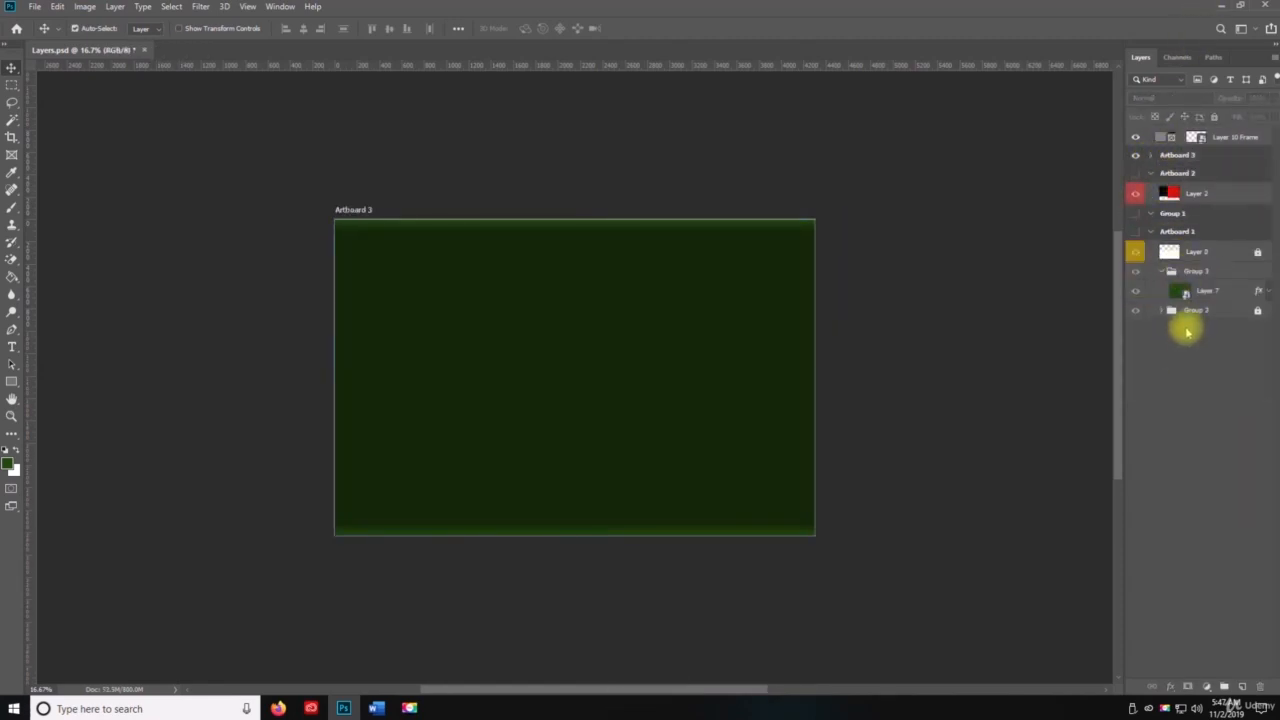
left_click(1241, 686)
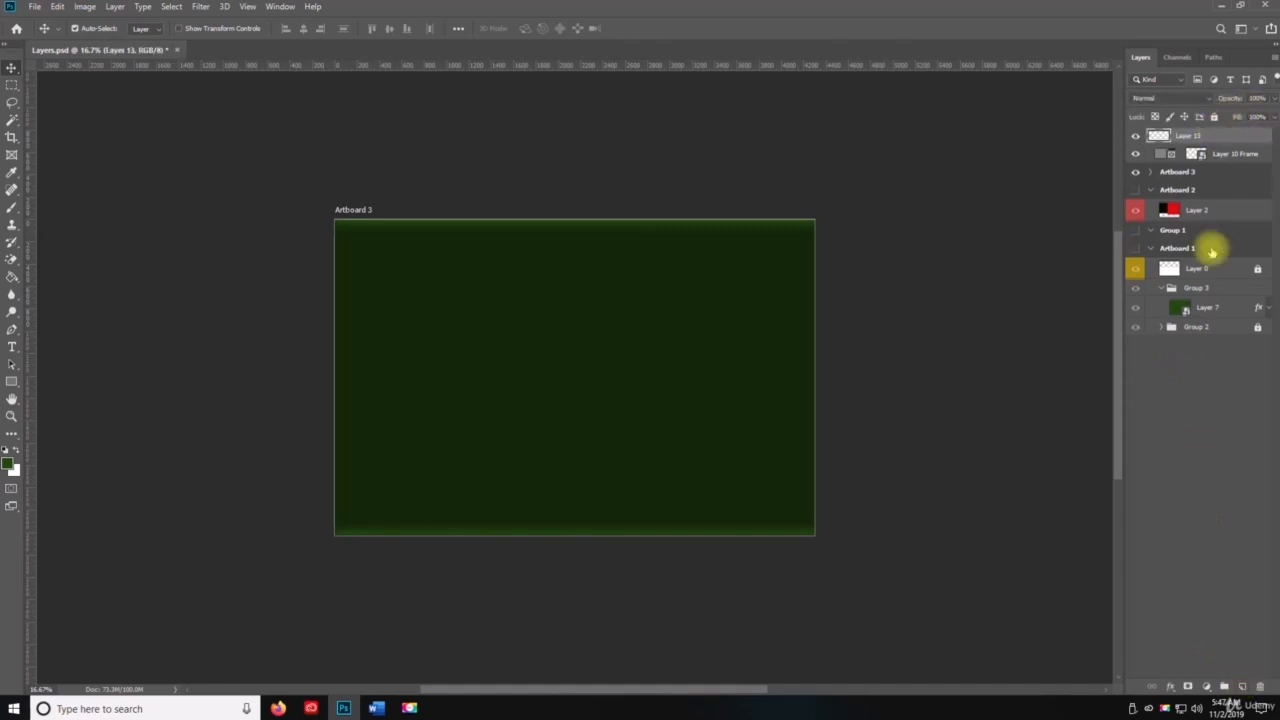
left_click(1241, 686)
left_click(1241, 686)
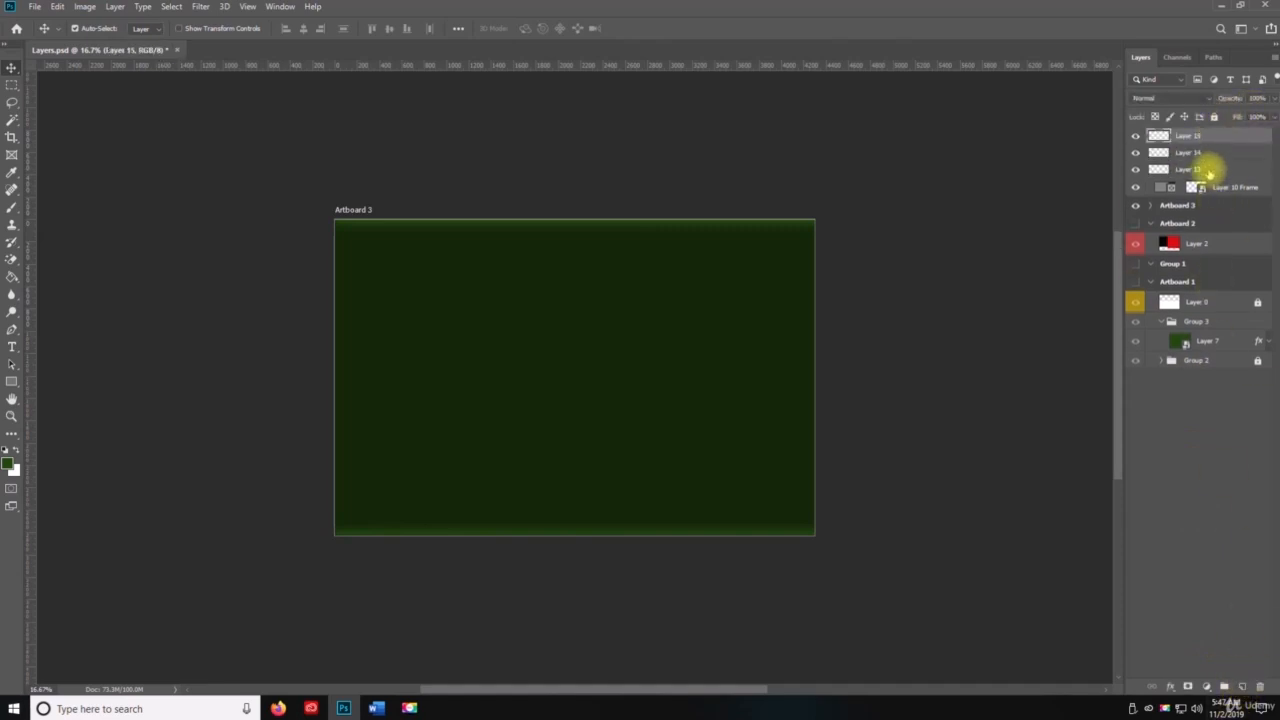
left_click(1208, 170, "shift")
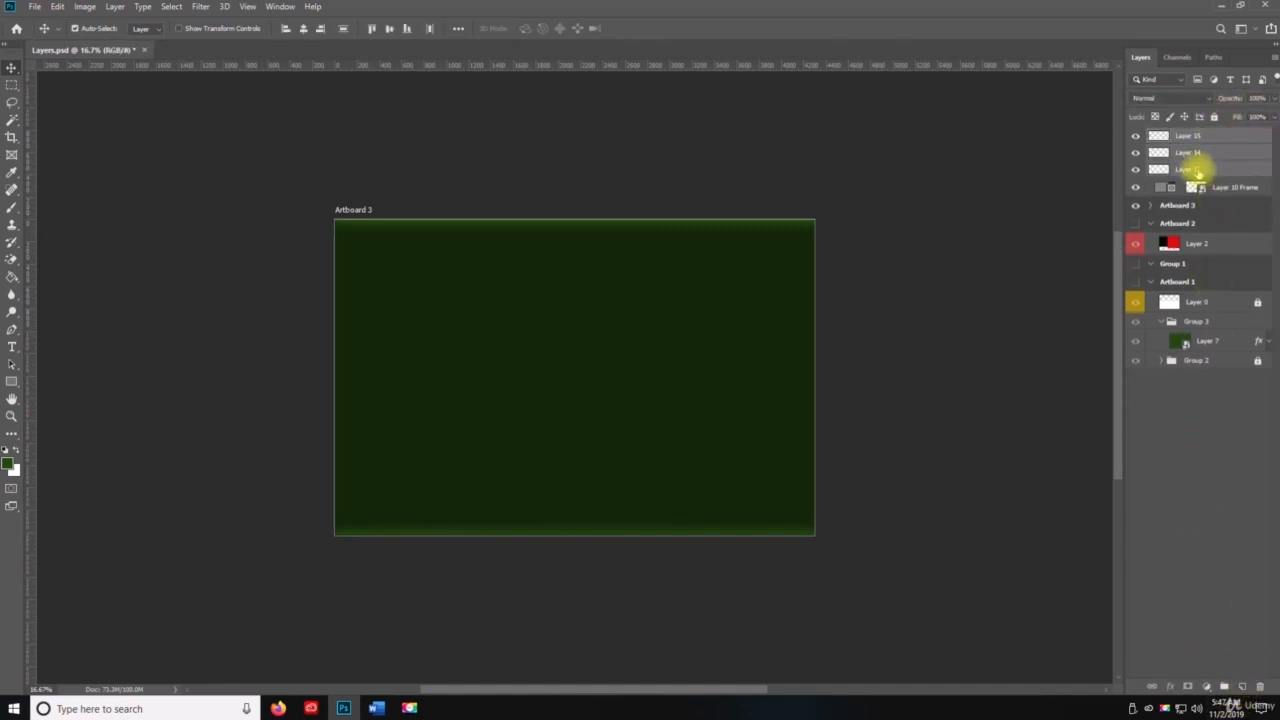
left_click_drag(1194, 133, 1202, 459)
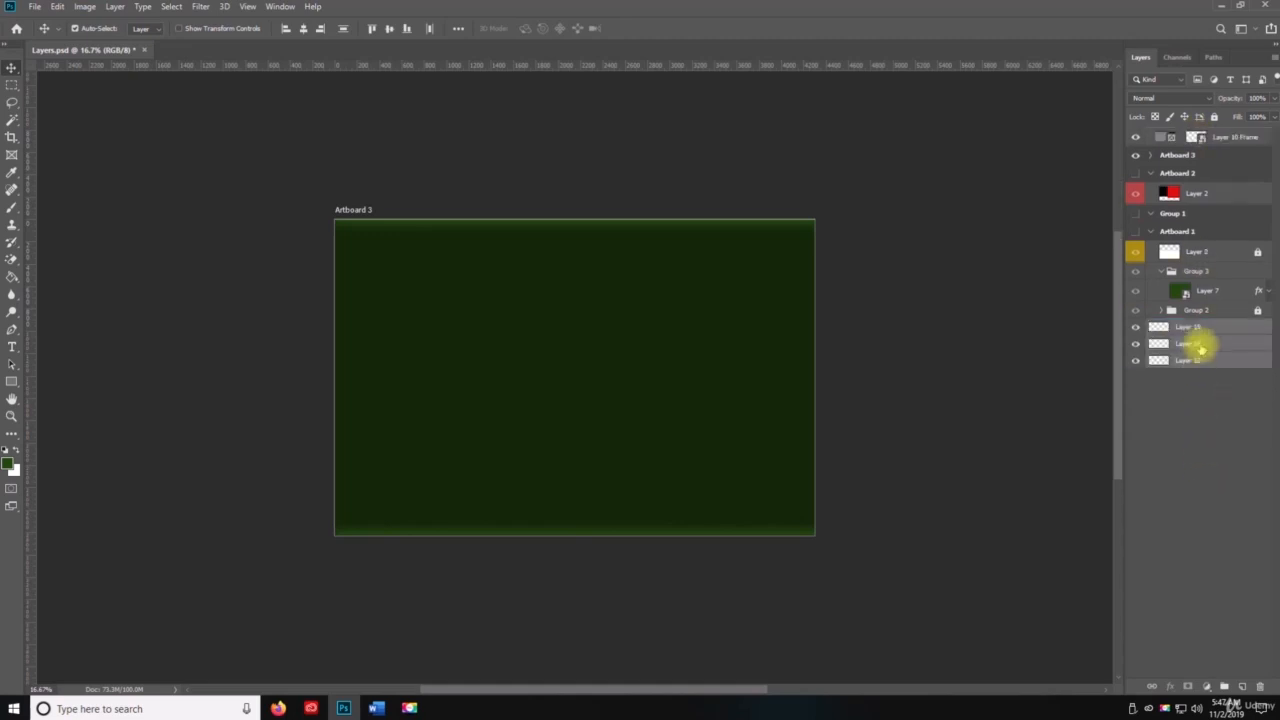
Step: Select everything from Group 2 up to Artboard 3 and hide all of it, leaving the three new layers visible
left_click(1205, 328)
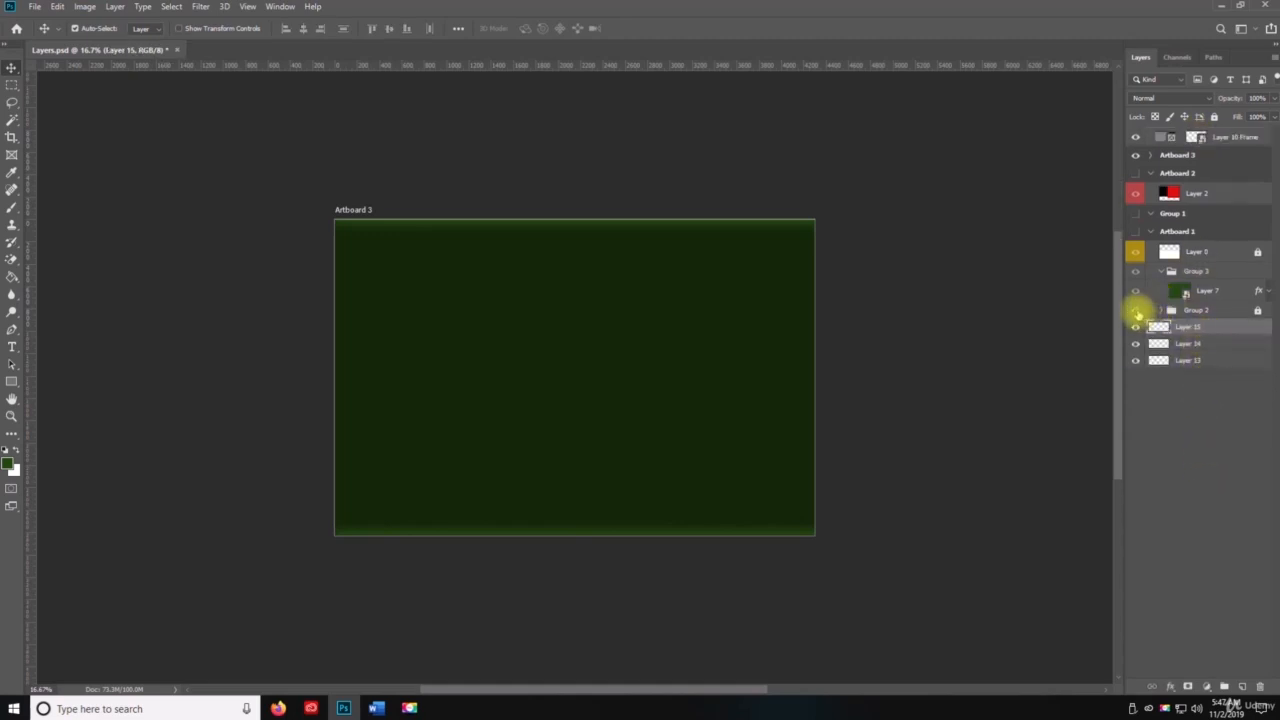
left_click(1136, 311)
left_click(1210, 310)
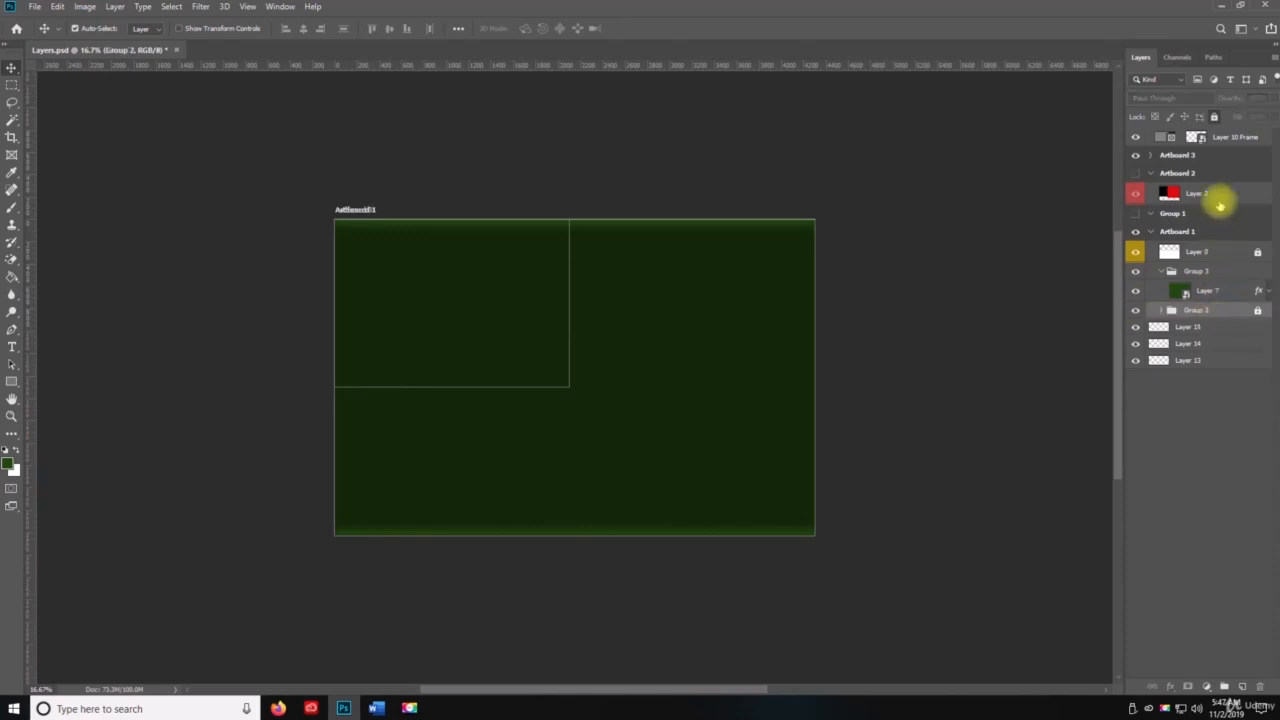
left_click(1198, 156)
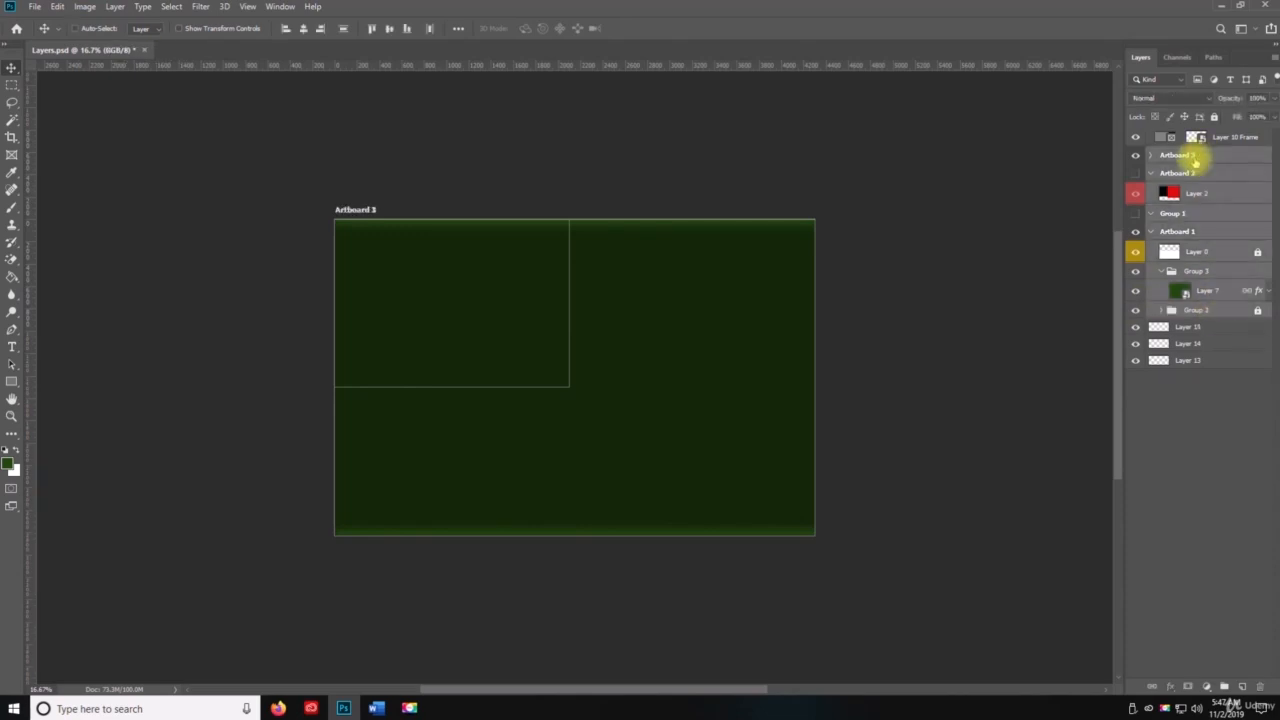
key("ctrl+comma")
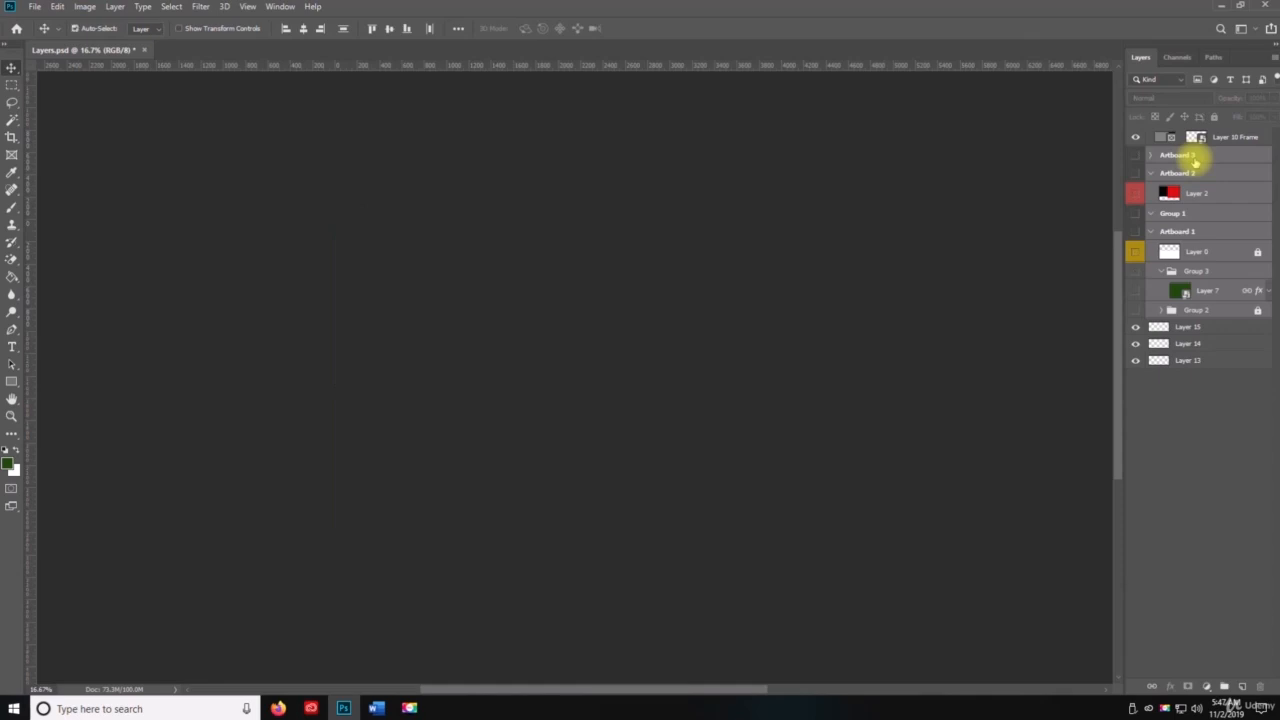
Step: Fill Layer 15 with the dark green foreground color using the Paint Bucket tool
left_click(1185, 327)
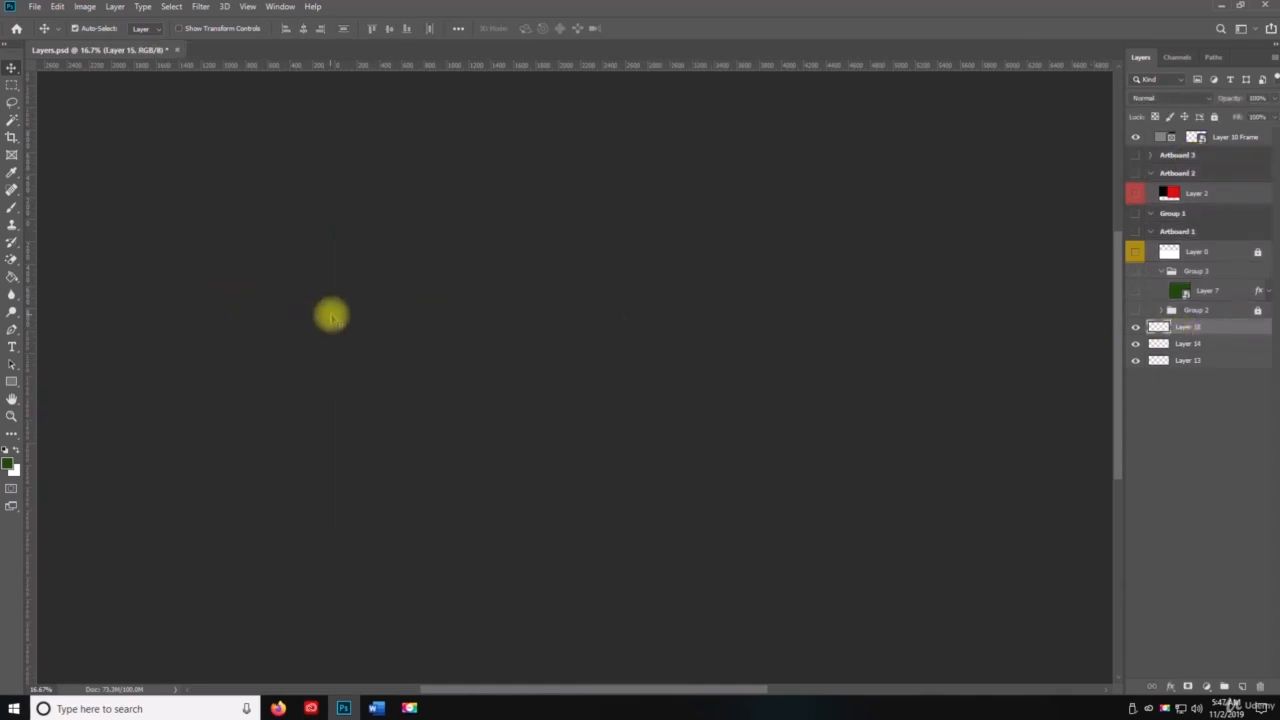
key("g")
left_click(470, 360)
key("z")
left_click(588, 408, "alt")
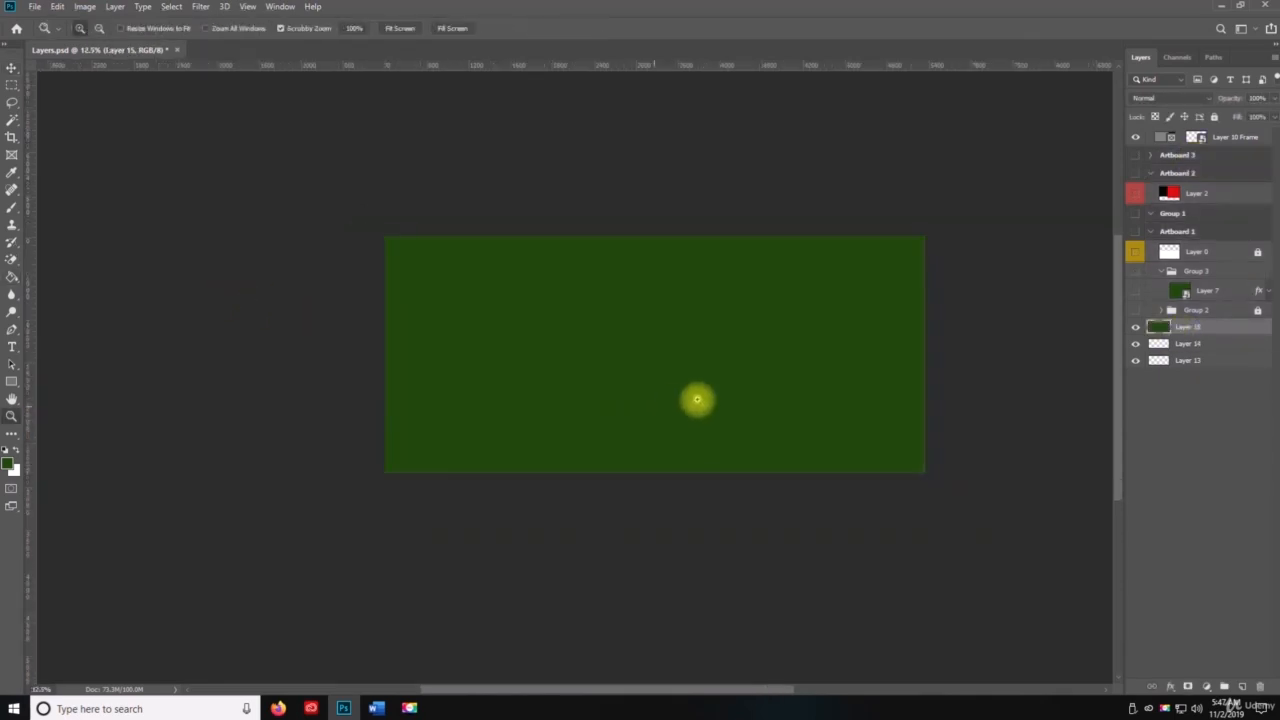
key("space")
mouse_move(728, 380)
left_mouse_down()
mouse_move(552, 357)
mouse_move(584, 383)
left_mouse_up()
key("v")
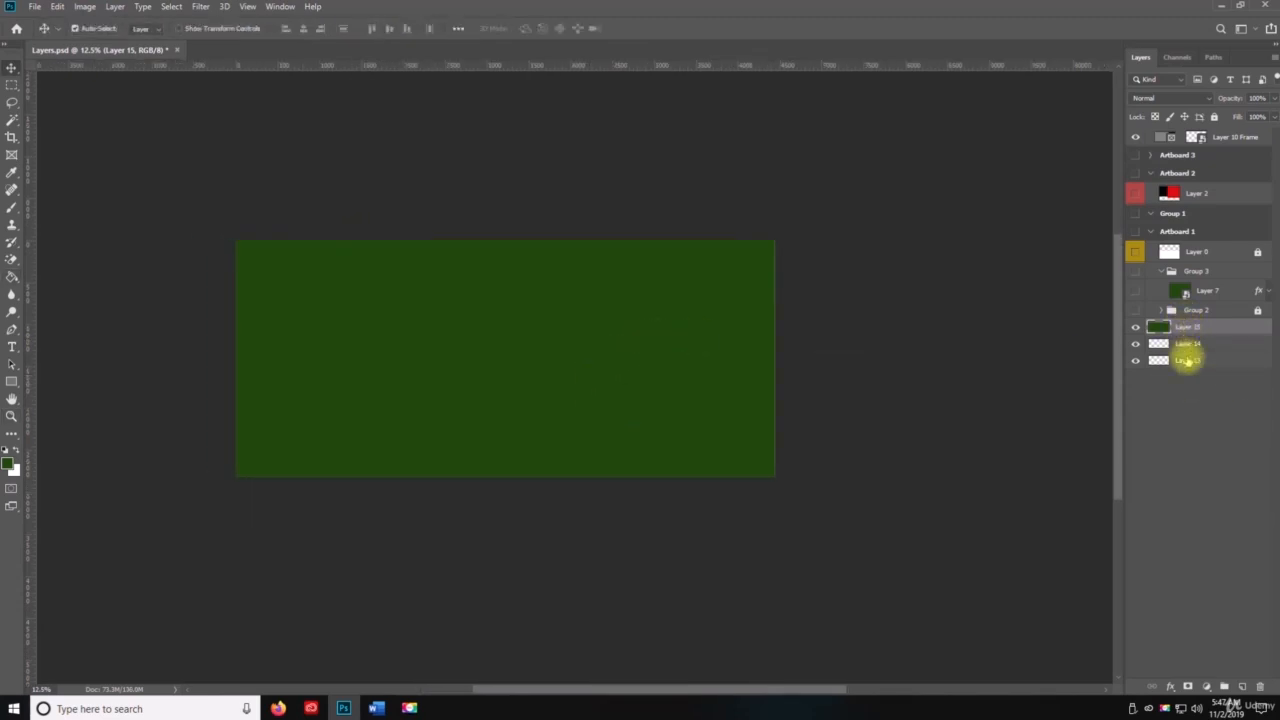
Step: Merge all visible layers into Layer 15 with Merge Visible
left_click(1187, 361, "shift")
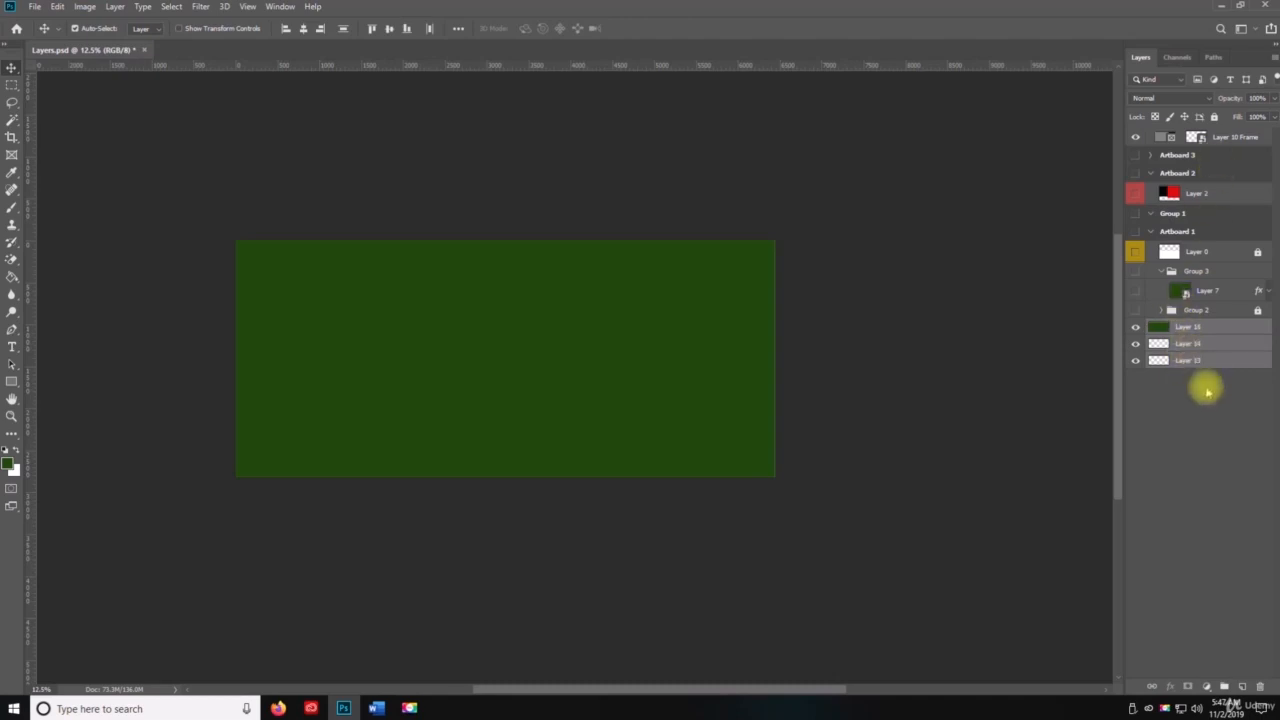
left_click(1196, 329)
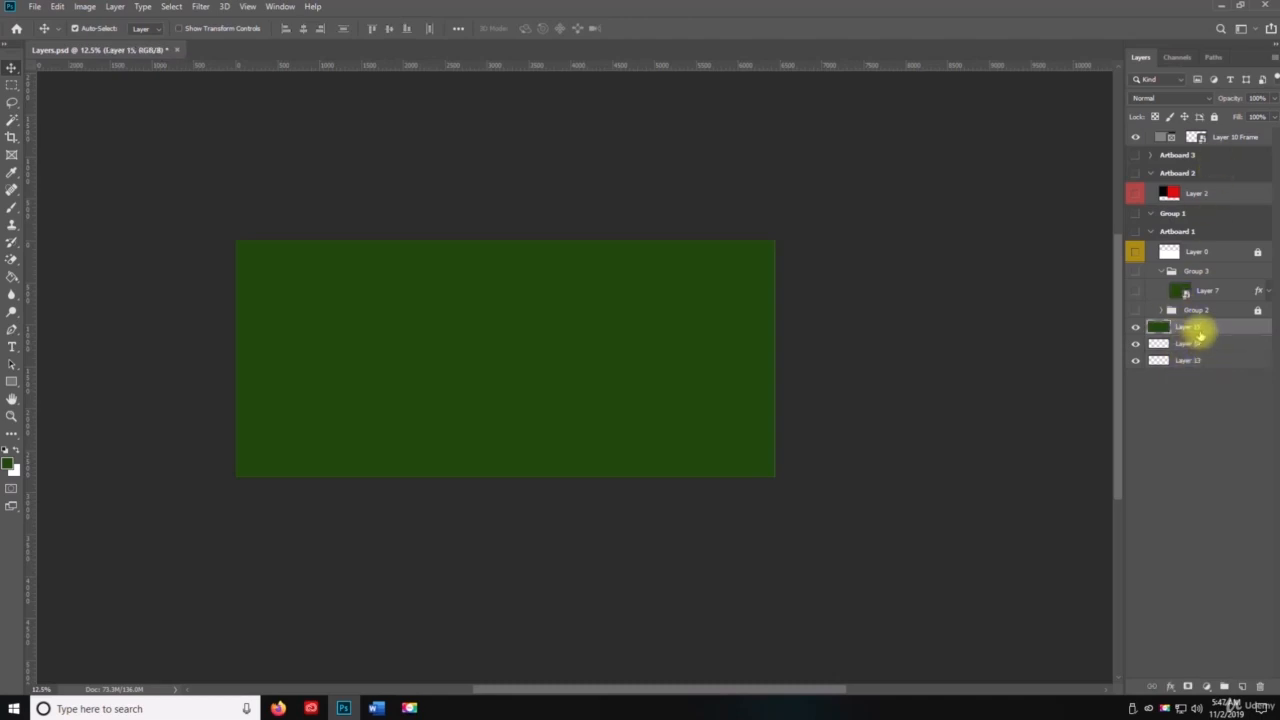
left_click(1274, 57)
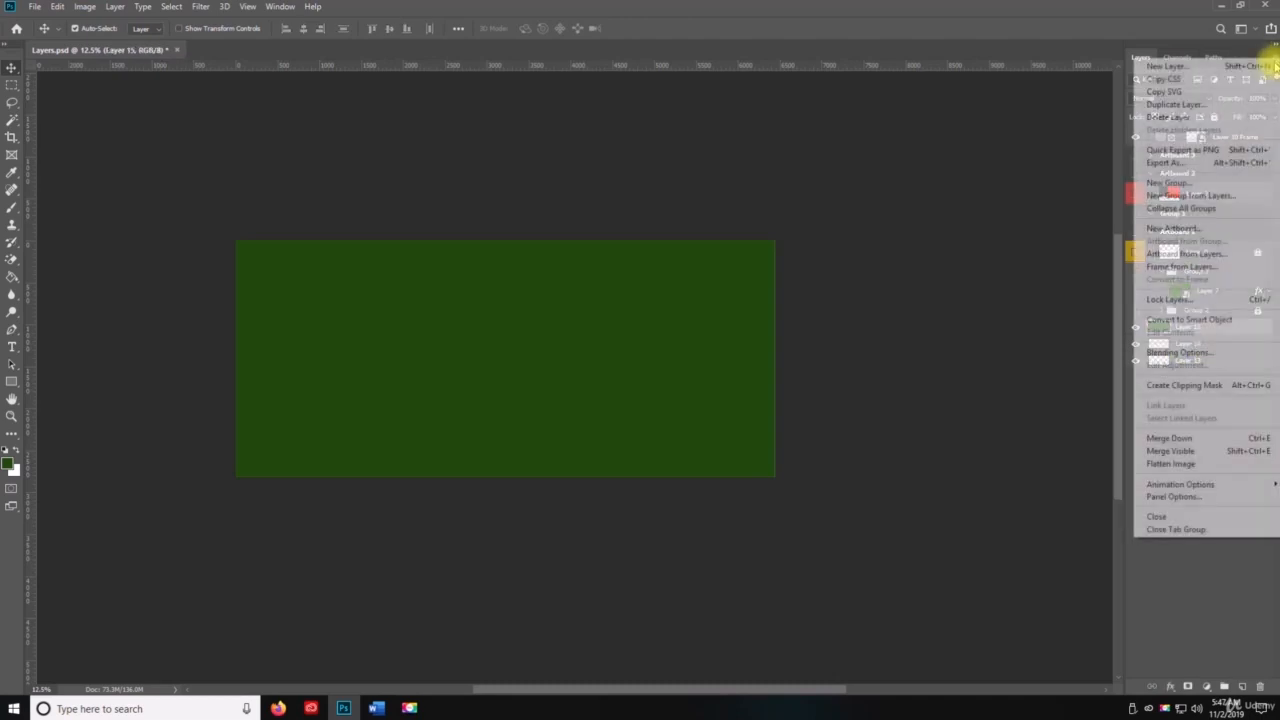
left_click(1193, 451)
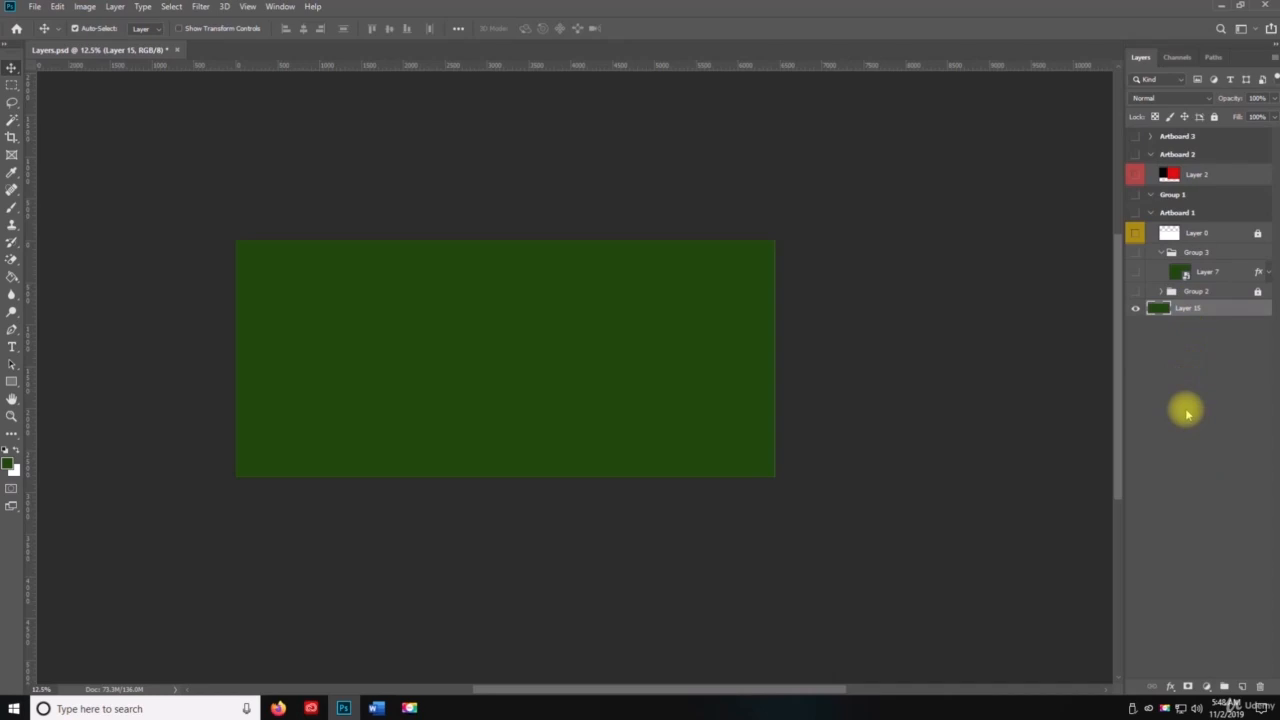
Step: Select everything from Artboard 3 down to Layer 15, try Merge Layers, and undo the merge
left_click(1179, 135)
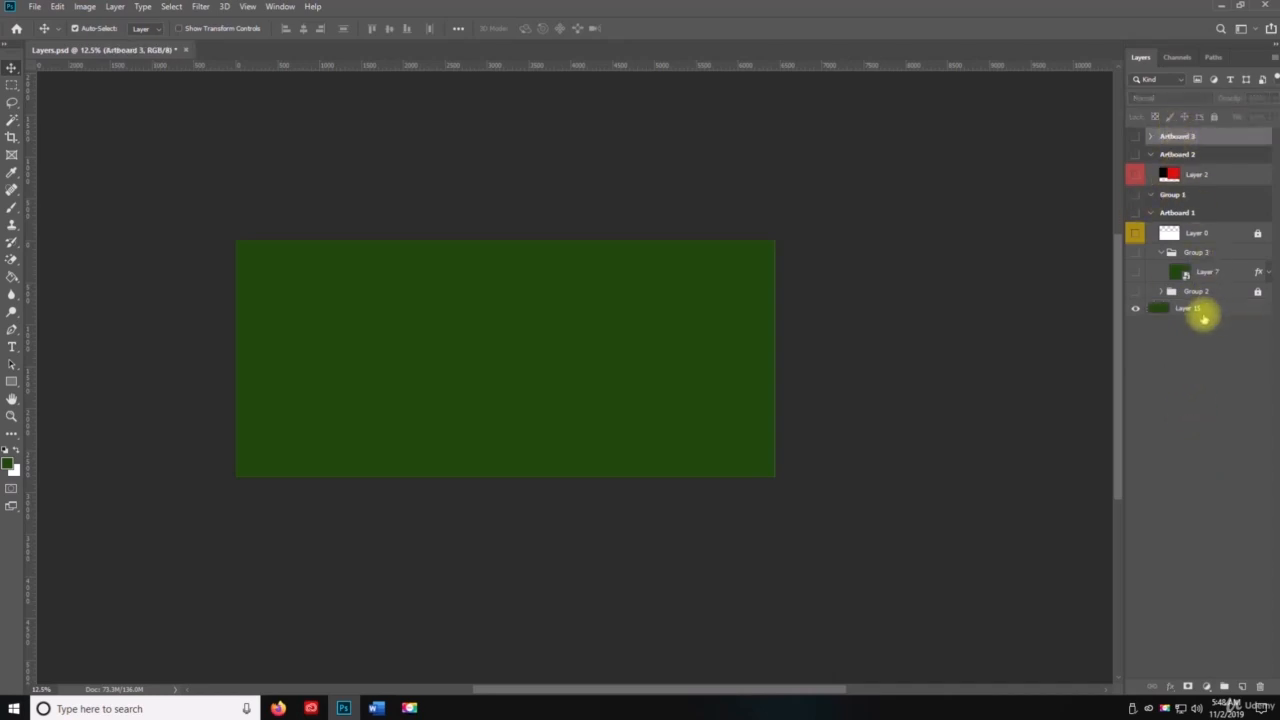
left_click(1199, 308, "shift")
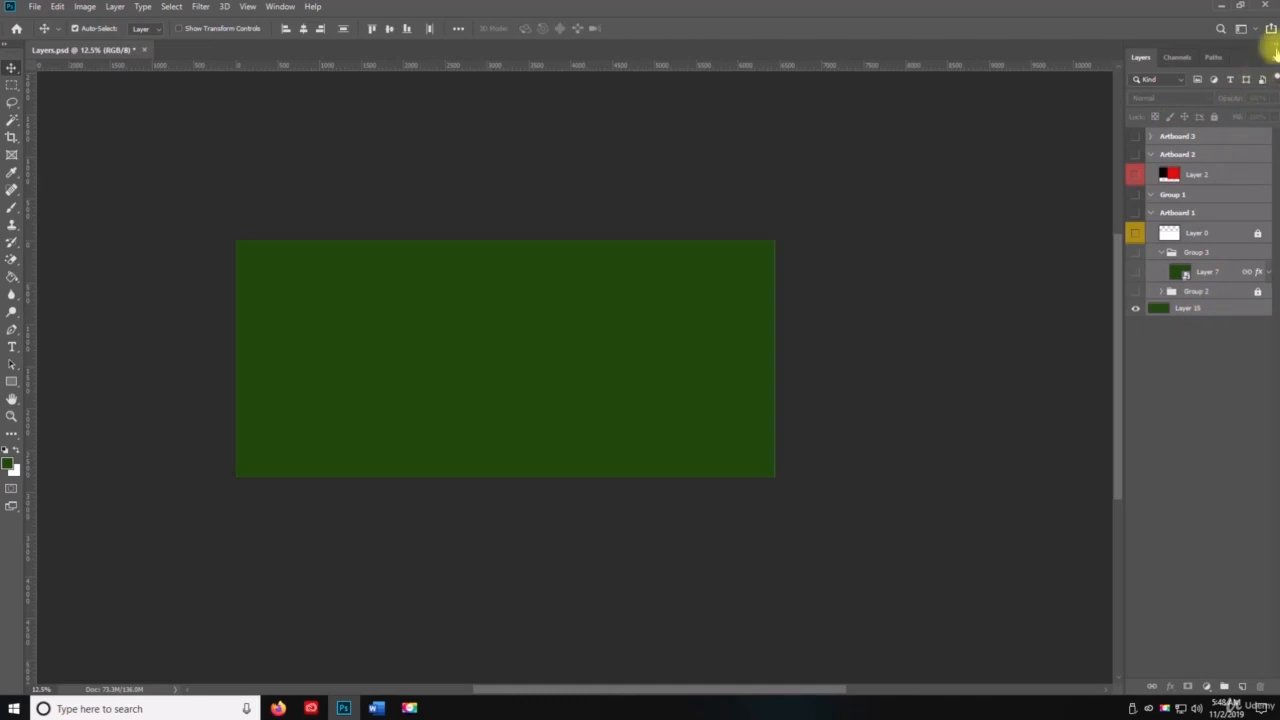
left_click(1273, 57)
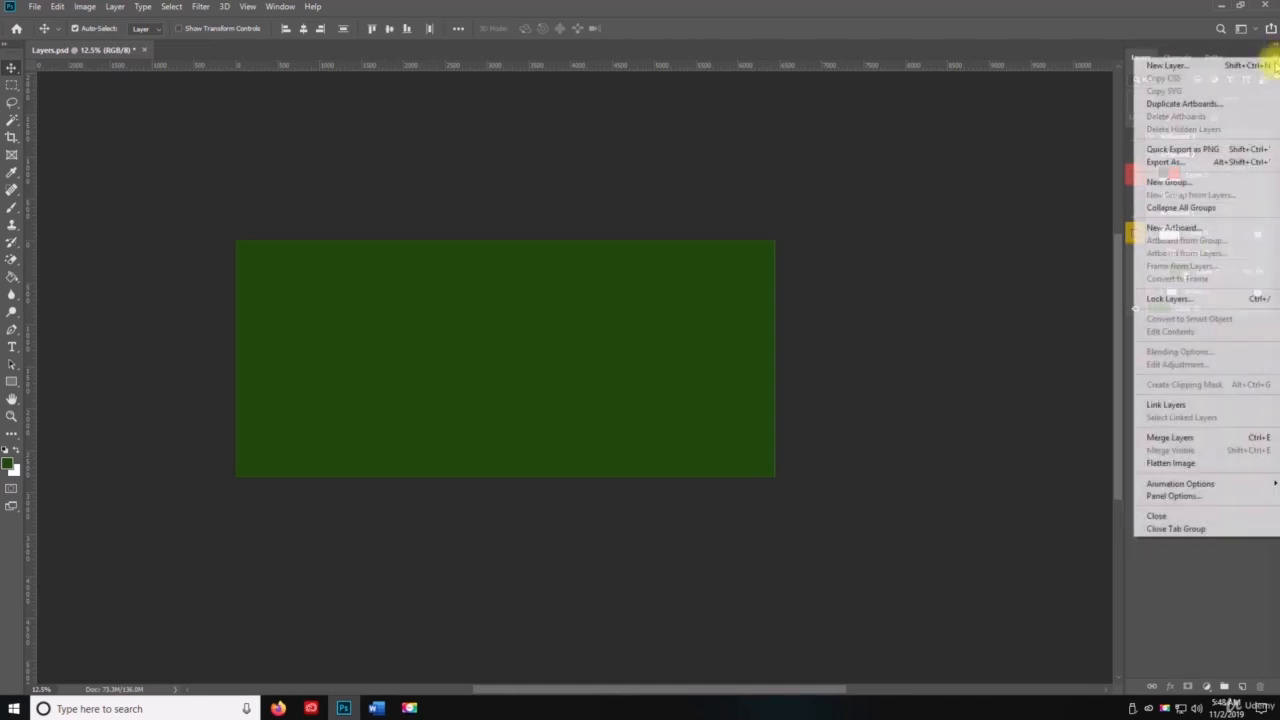
left_click(1172, 437)
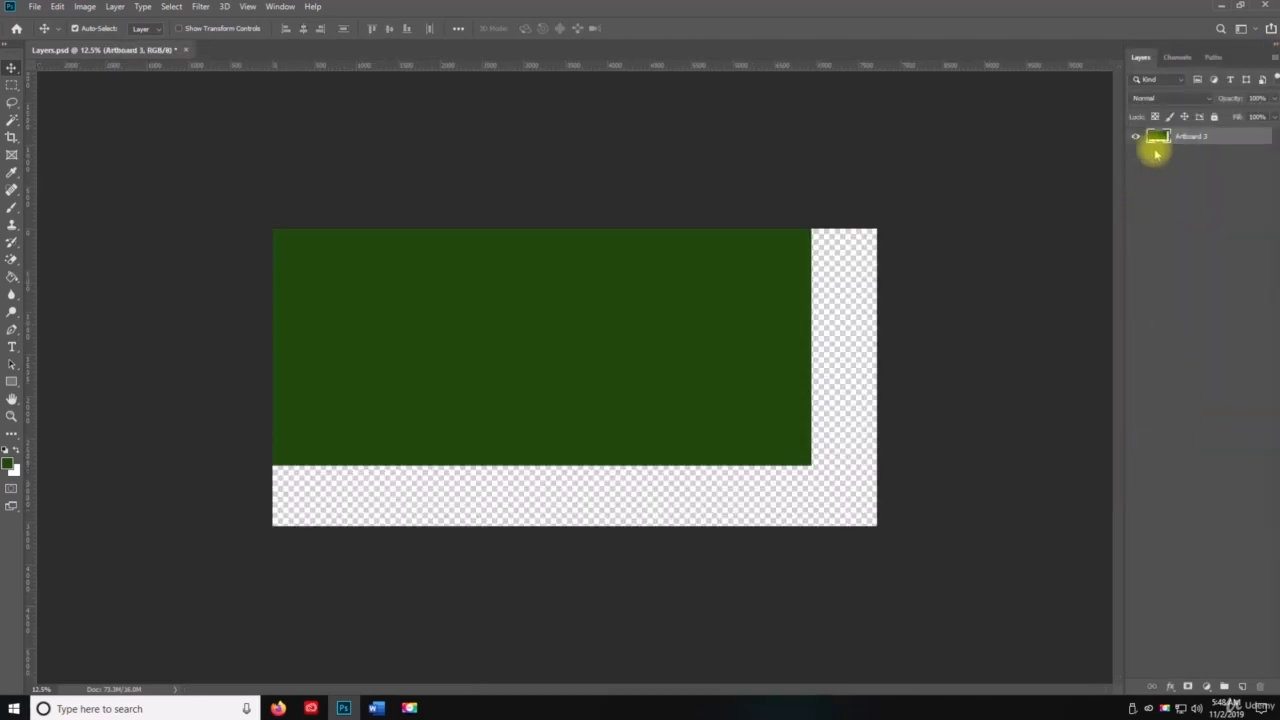
key("ctrl+z")
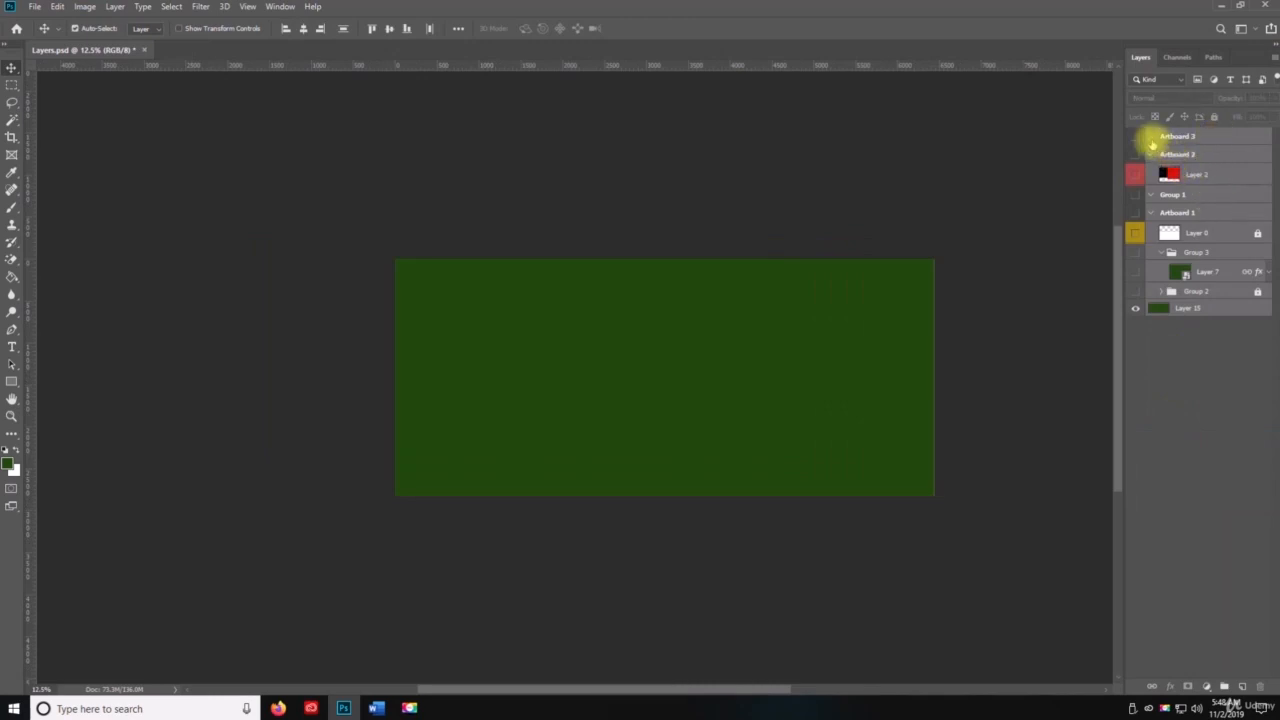
Step: Try turning on the visibility of all hidden artboards, groups and layers, and undo the change
left_click_drag(1137, 136, 1137, 312)
key("ctrl+z")
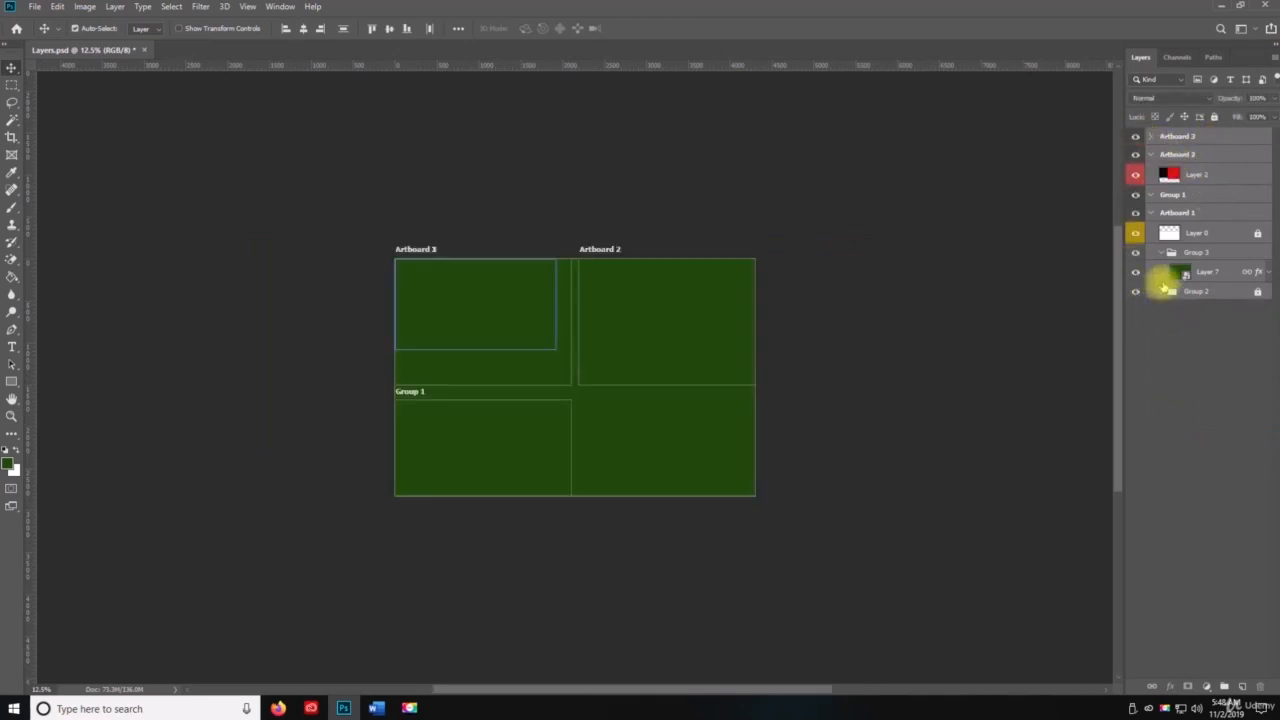
key("ctrl+z")
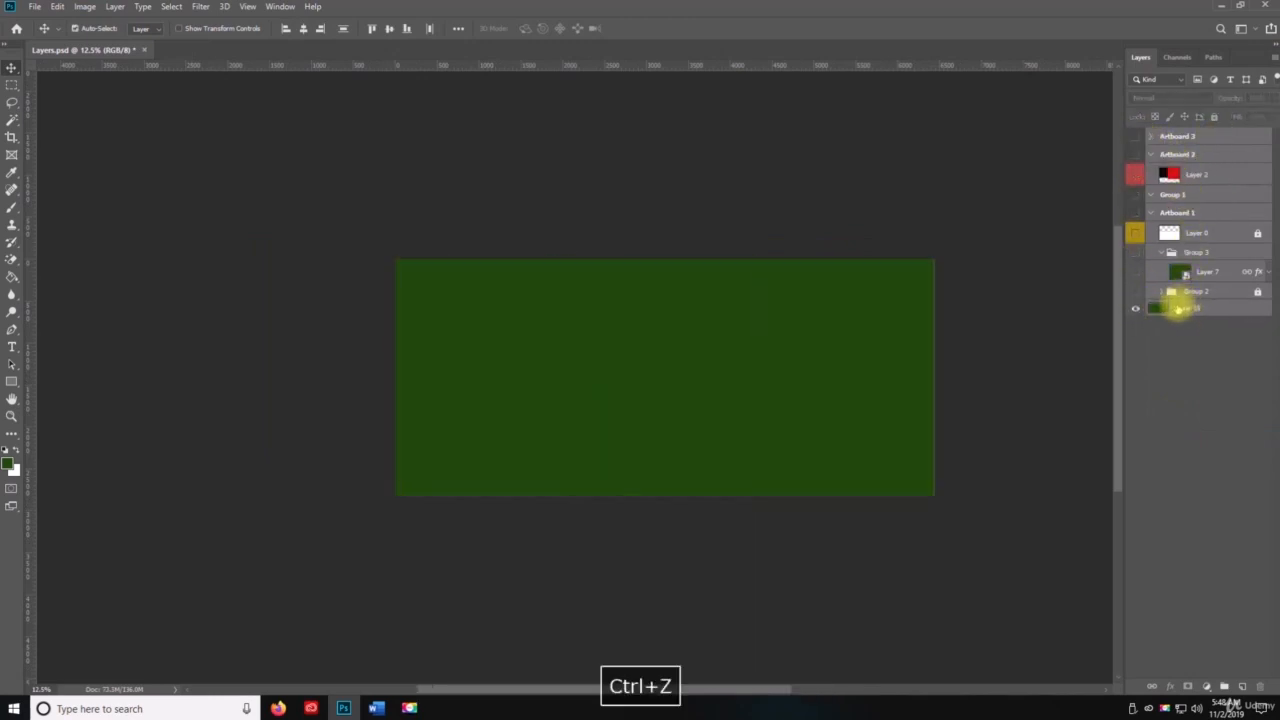
Step: Turn on the visibility of Group 2 inside Artboard 1
right_click(1180, 302)
left_click(1209, 341)
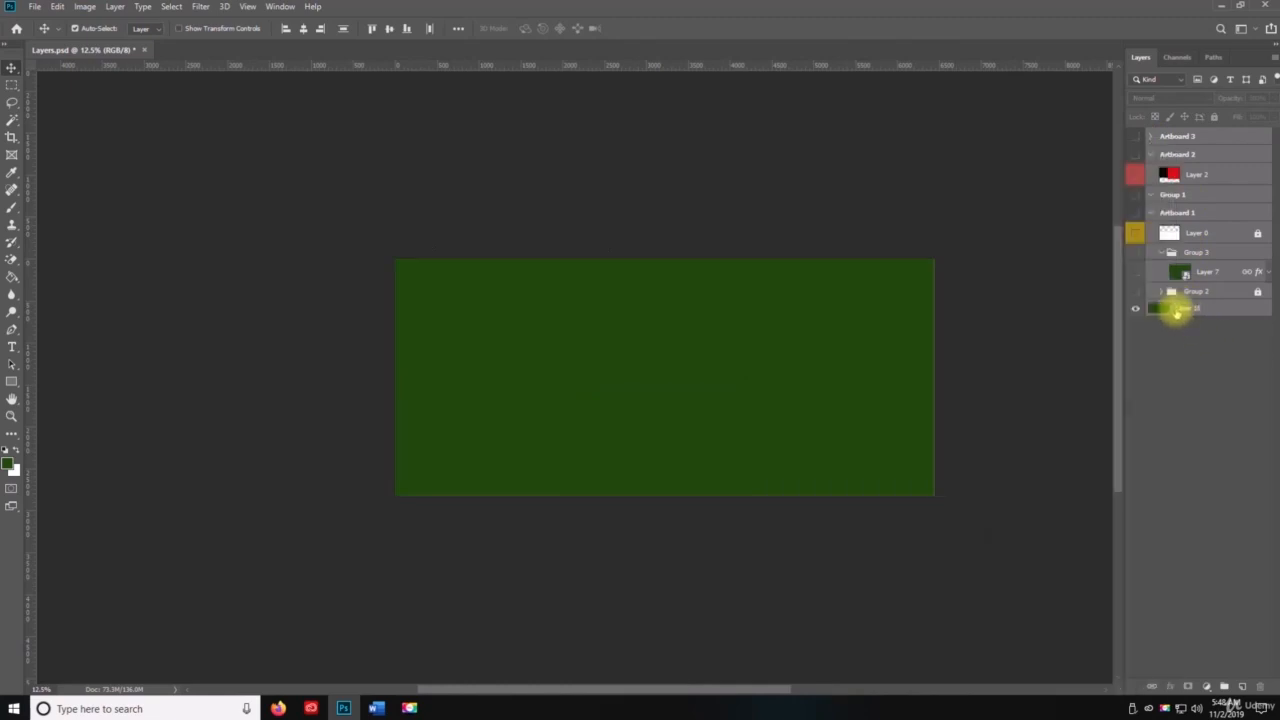
left_click(1137, 292)
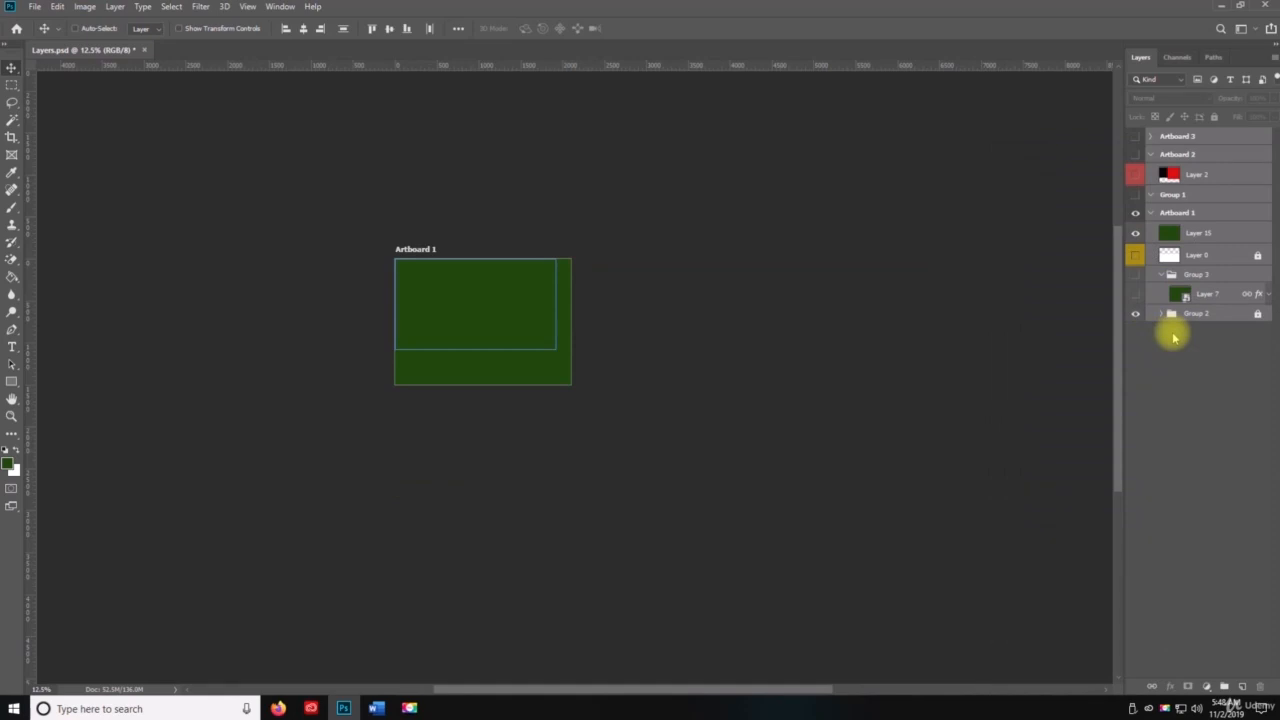
Step: Show all the selected hidden artboards, groups and layers, try Merge Layers on them, then undo the merge and save
key("ctrl+comma")
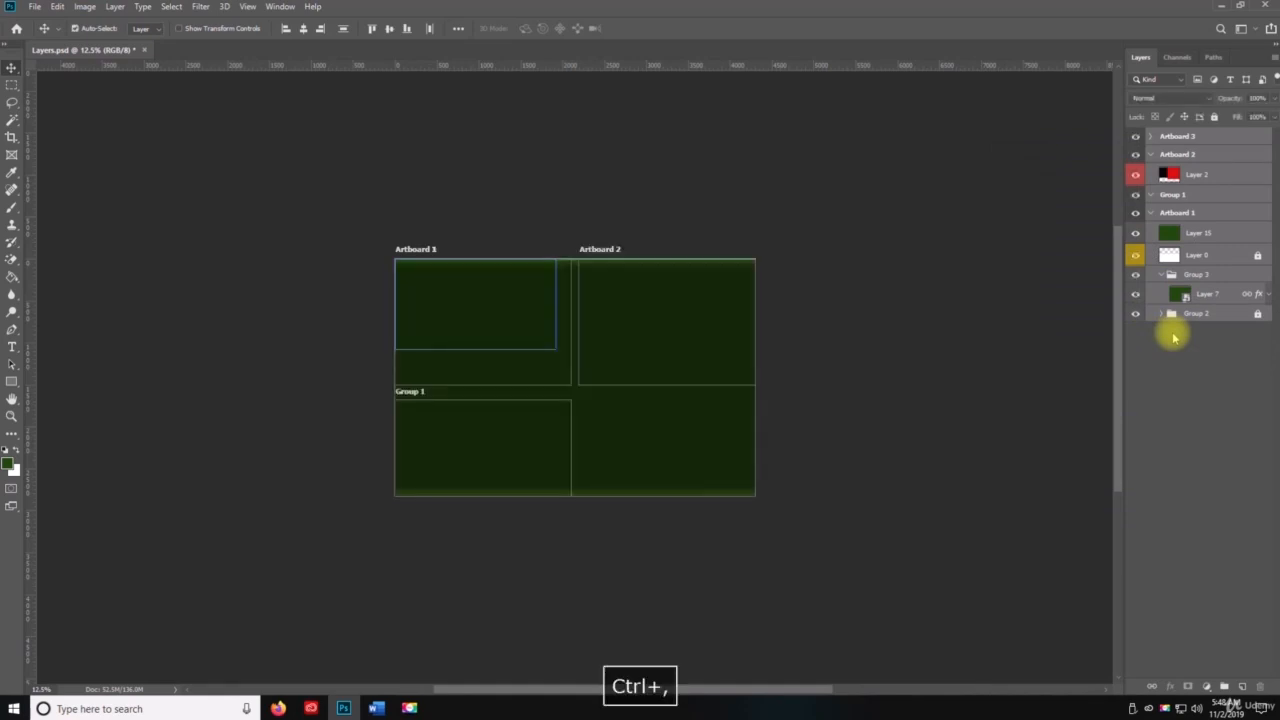
left_click(1272, 57)
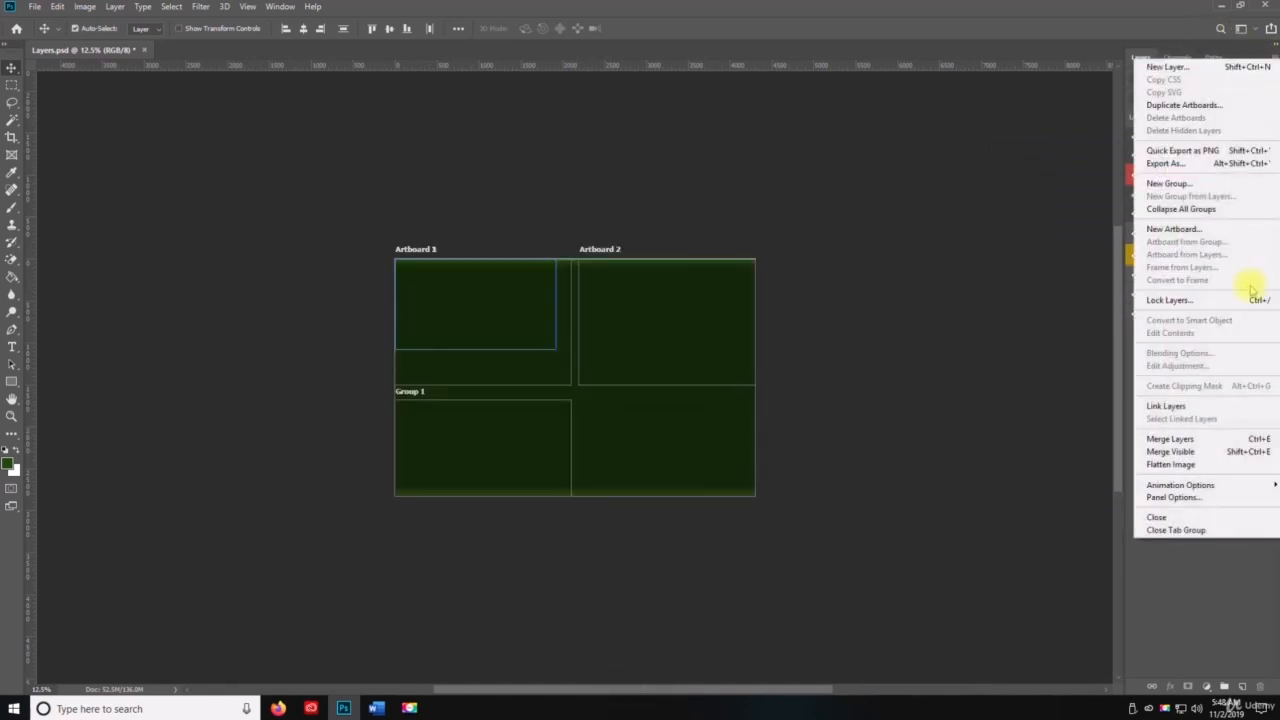
left_click(1169, 440)
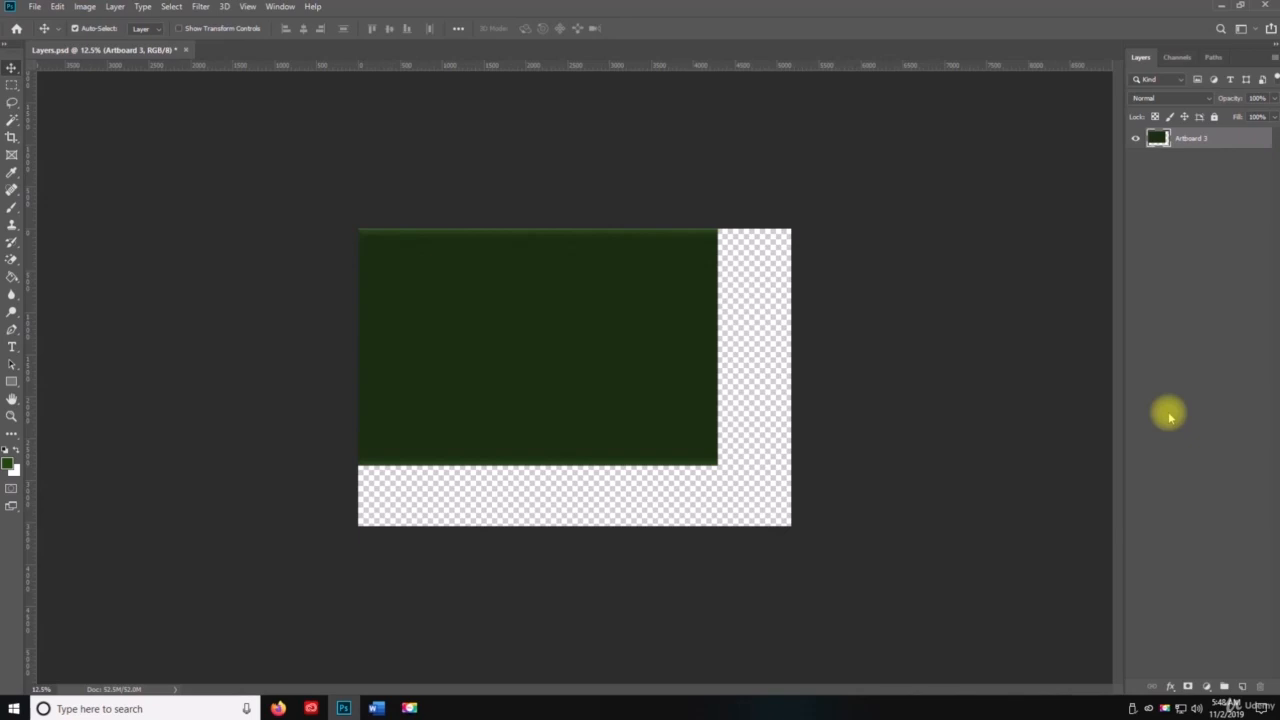
key("ctrl+s")
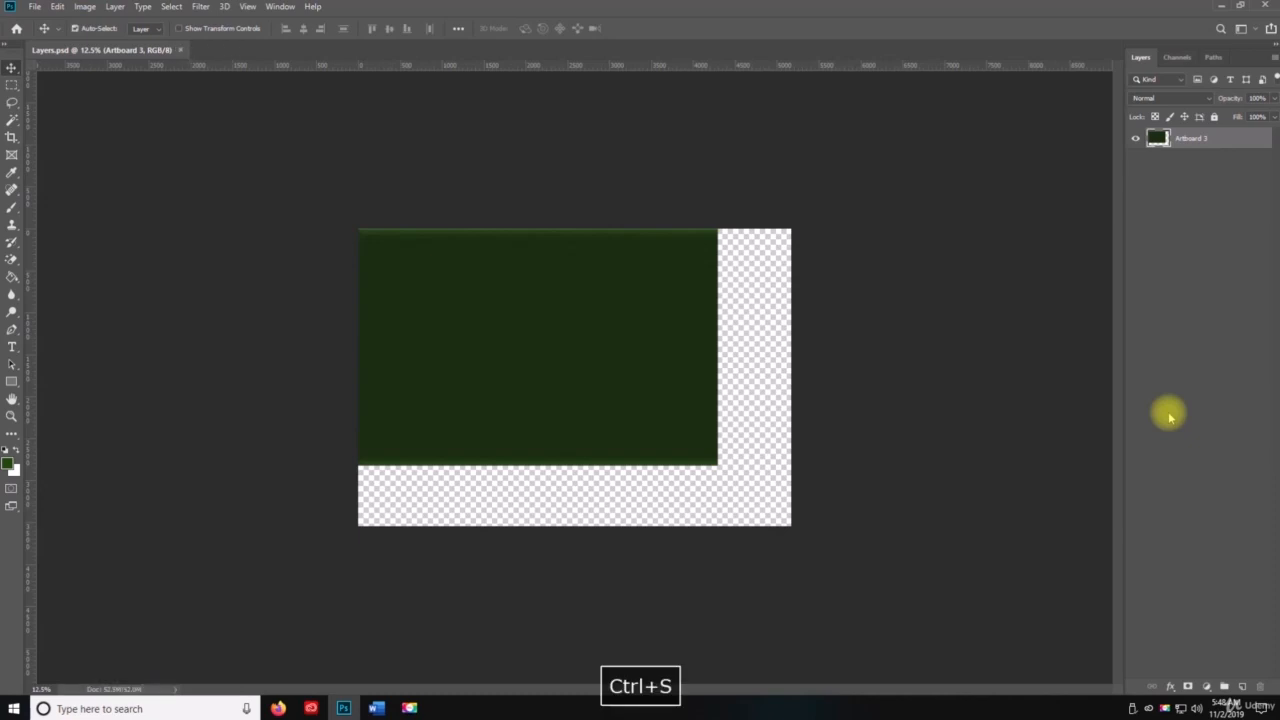
key("ctrl+z")
key("ctrl+s")
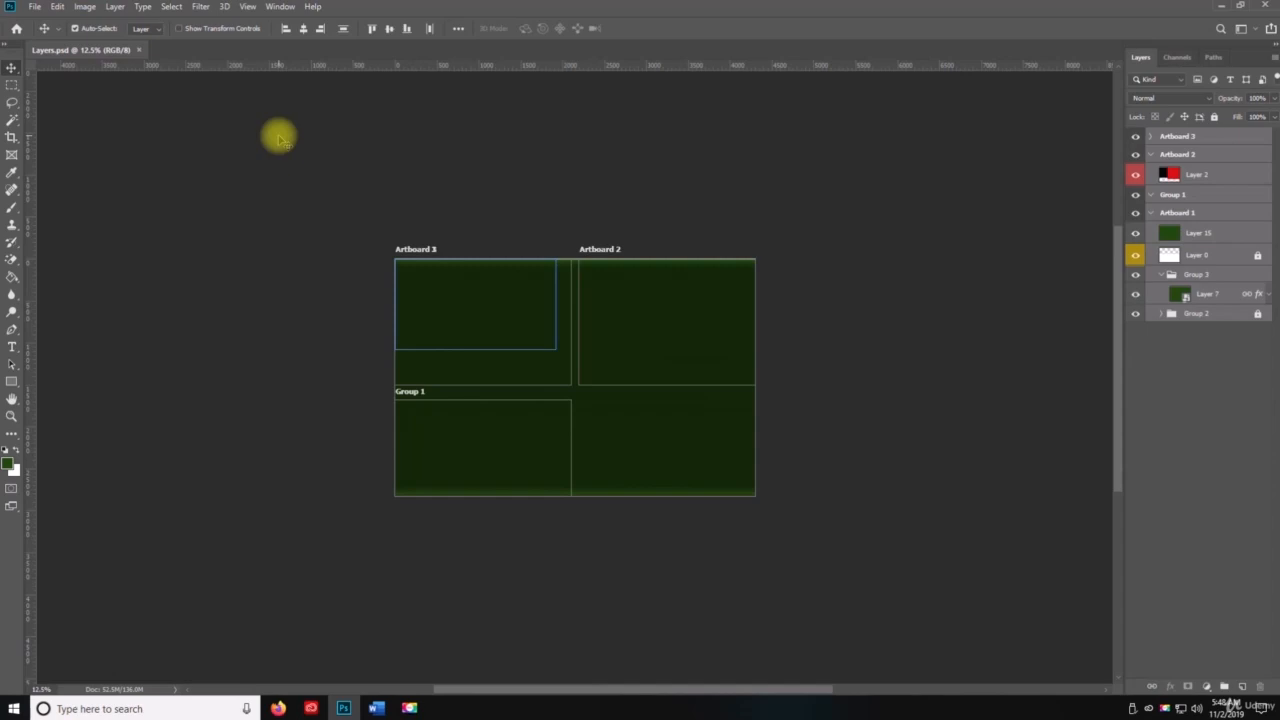
Step: Select everything from Artboard 3 down to Group 2, try Flatten Image, then undo the flattening and save
left_click(1168, 405)
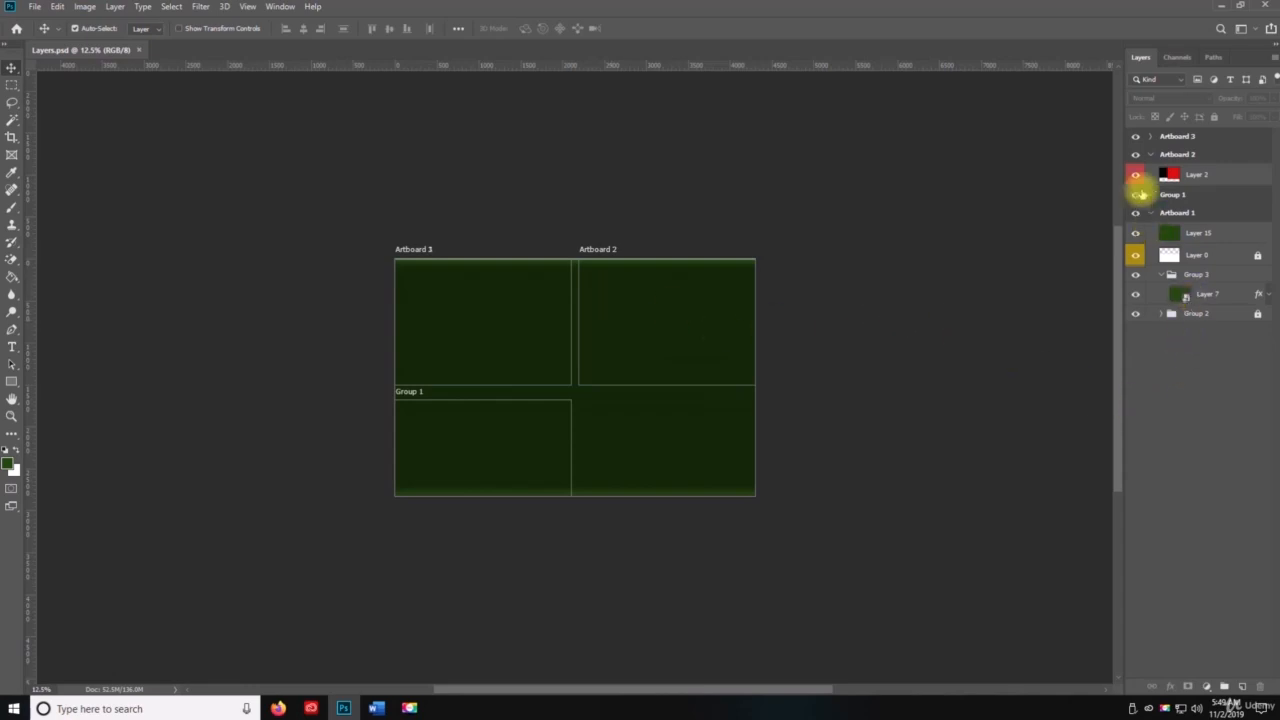
left_click(1168, 136)
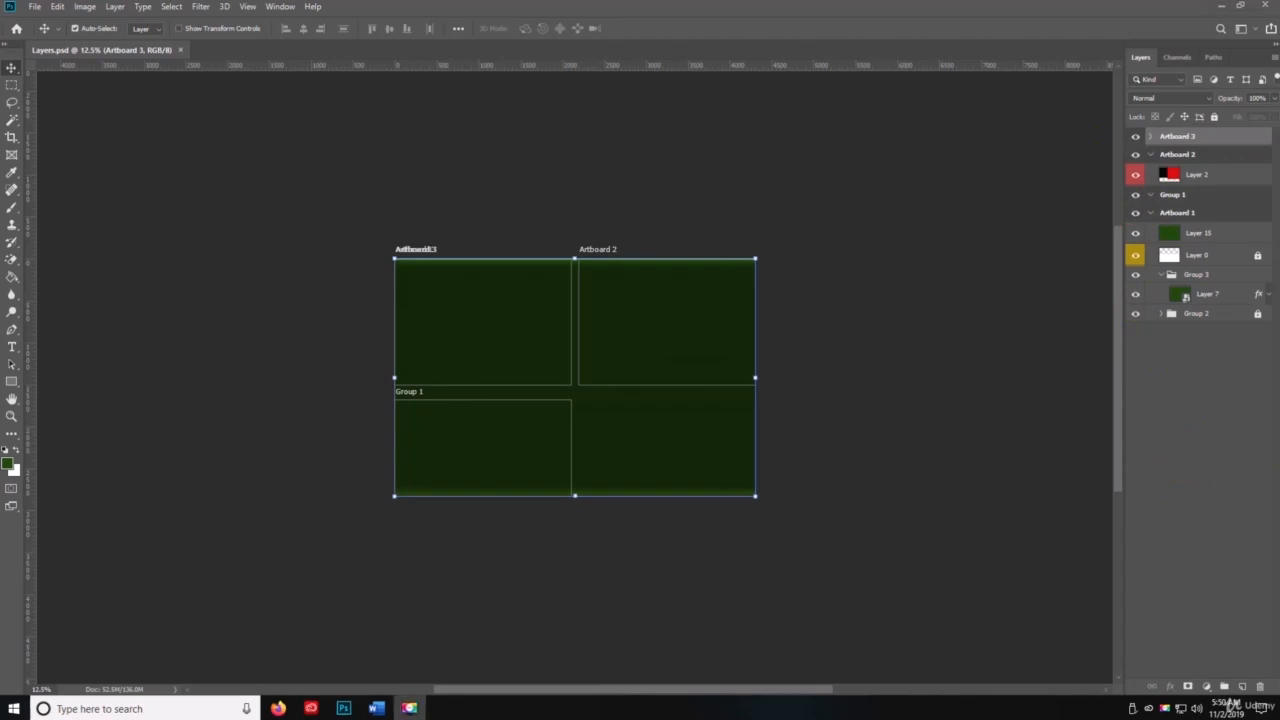
key("space")
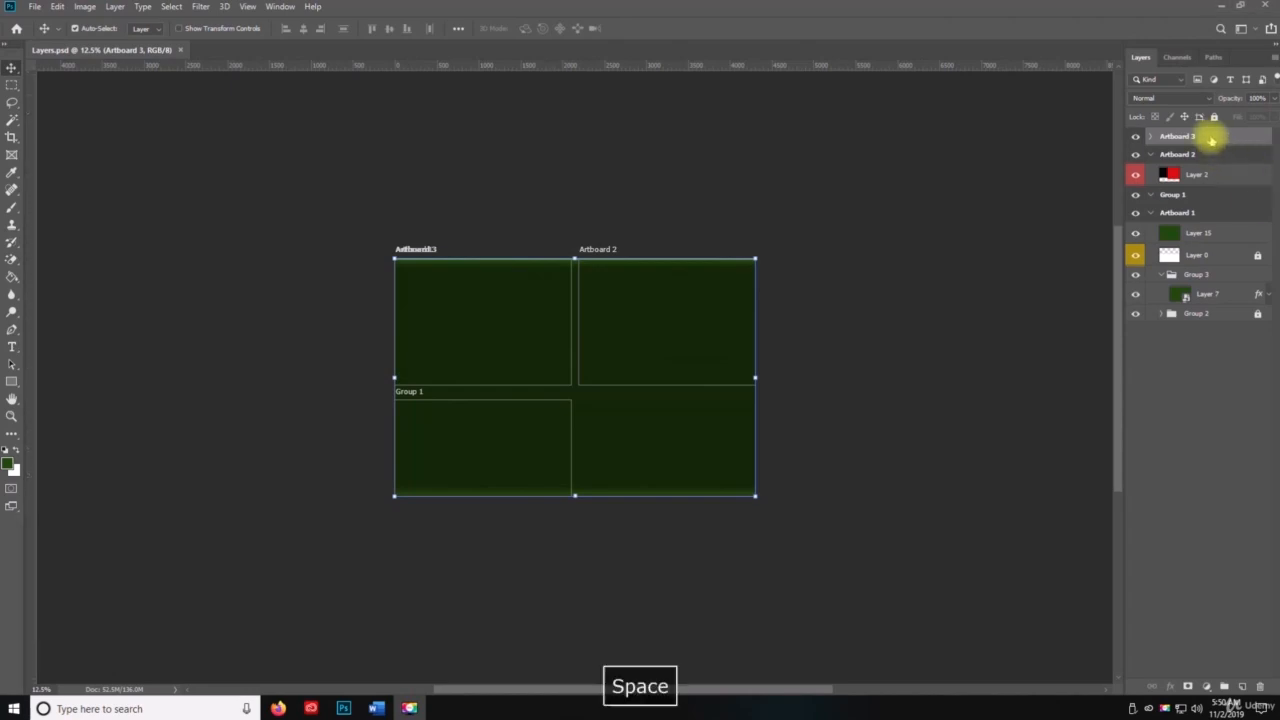
left_click(1197, 314, "shift")
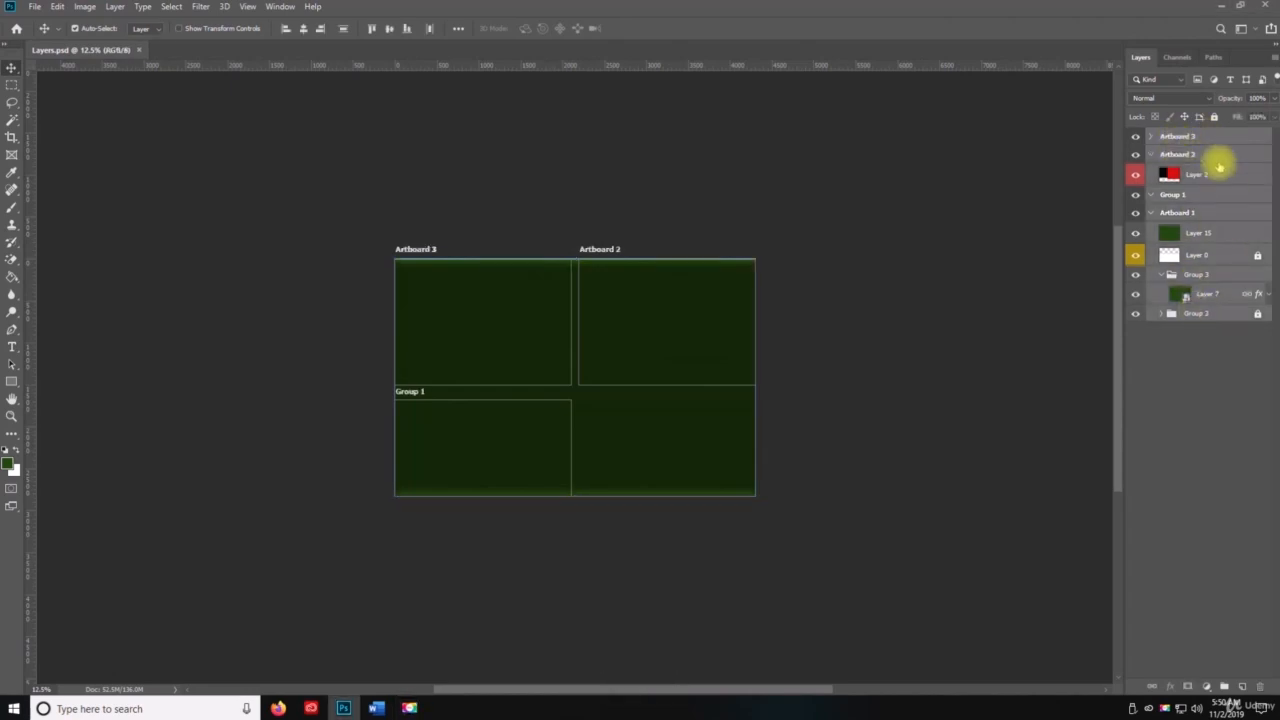
left_click(1273, 57)
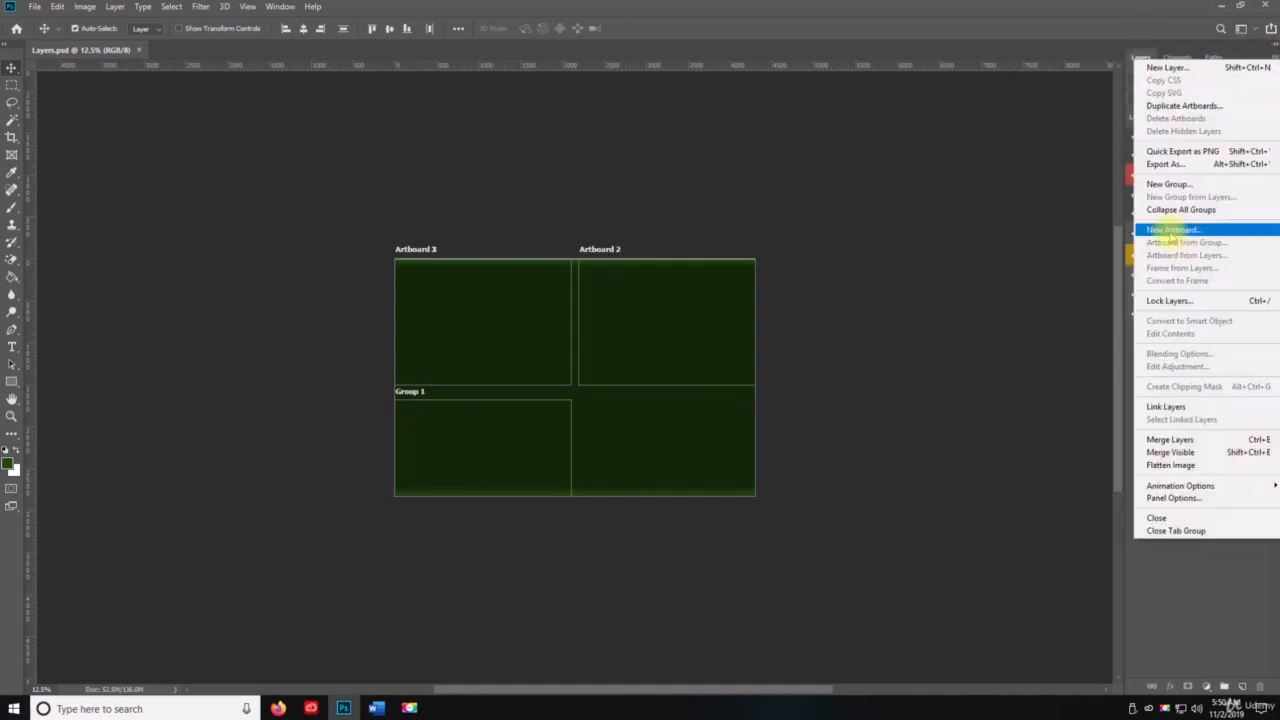
left_click(1185, 465)
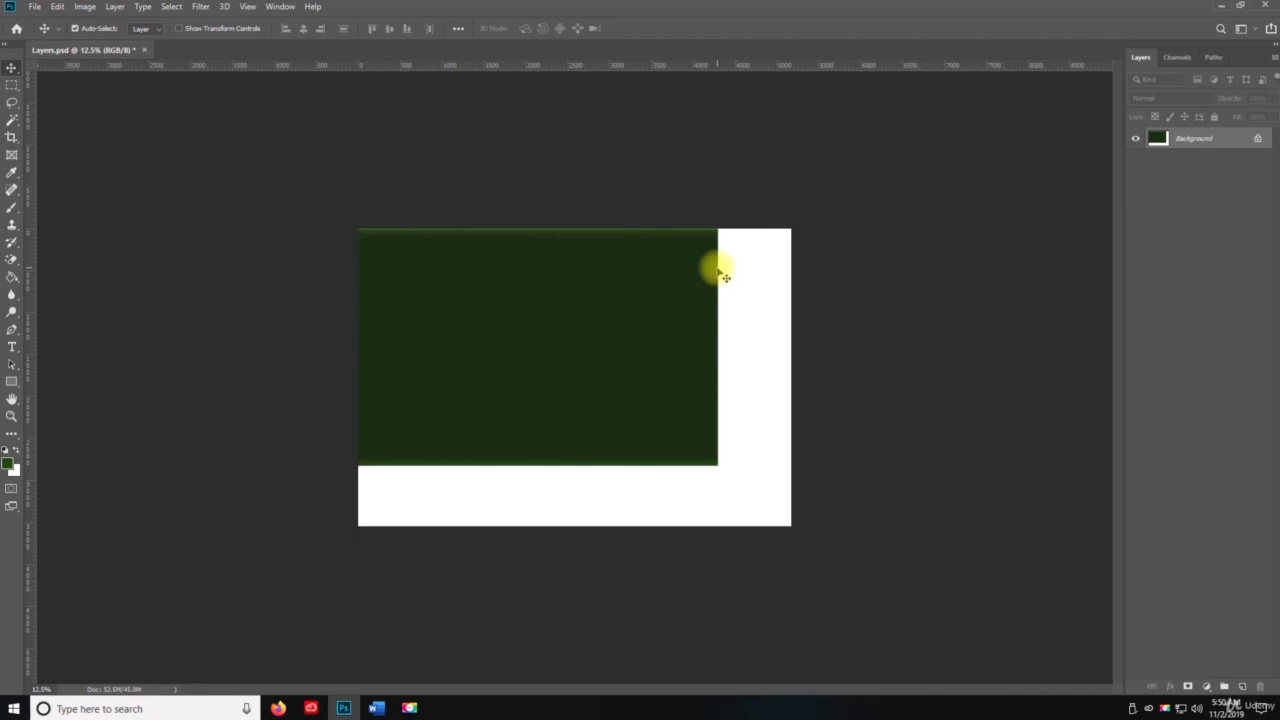
key("ctrl+z")
key("ctrl+s")
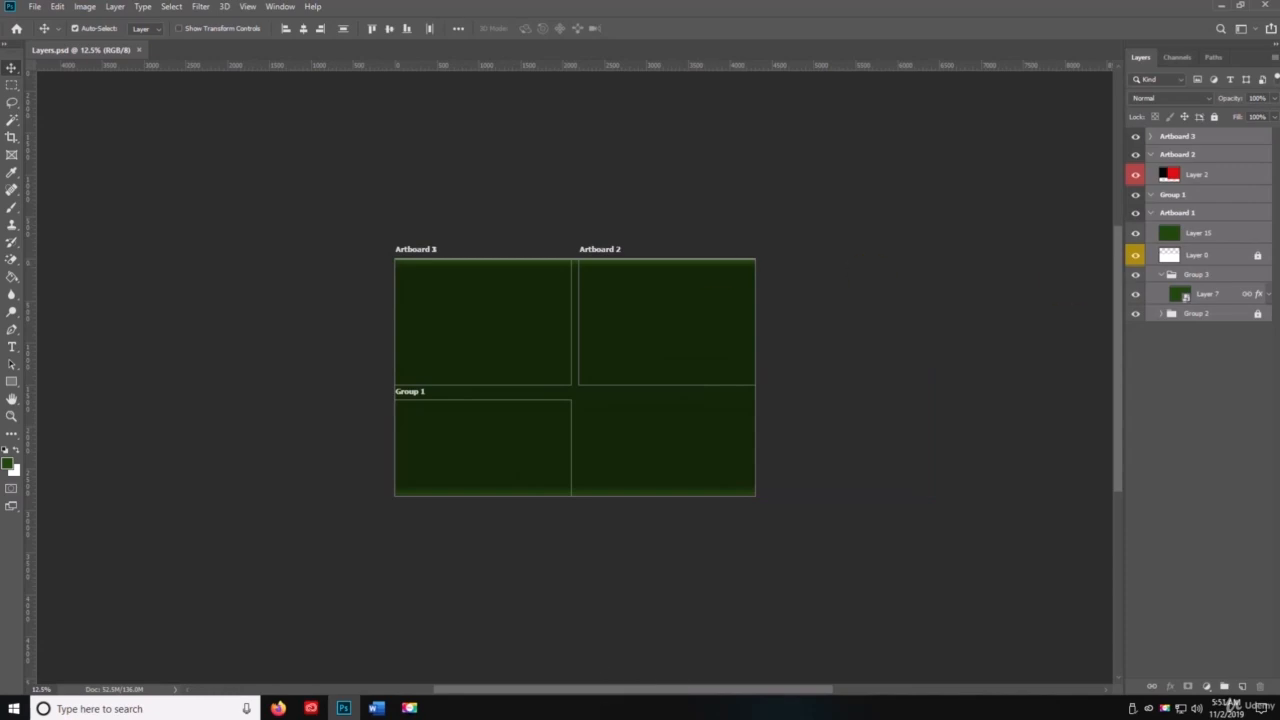
Step: Set the Layers panel's Animation Options to Always Show and select Layer 15 in Artboard 1
left_click(1274, 57)
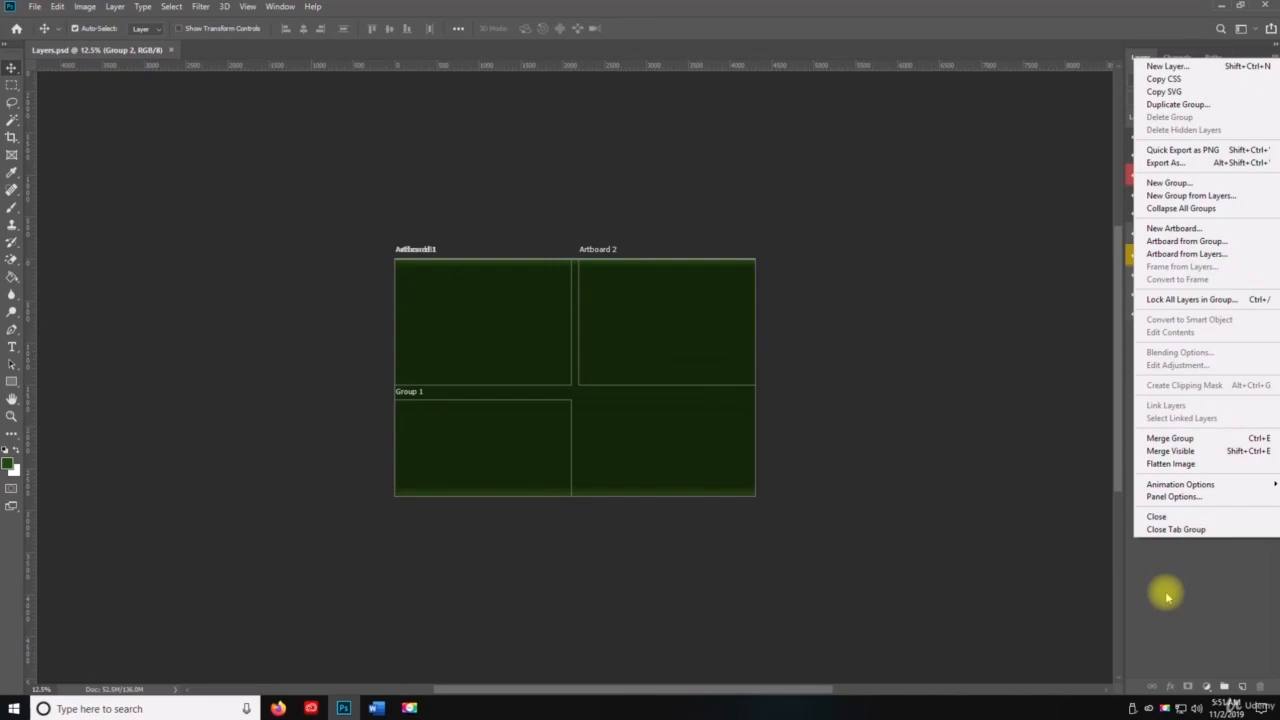
mouse_move(1186, 489)
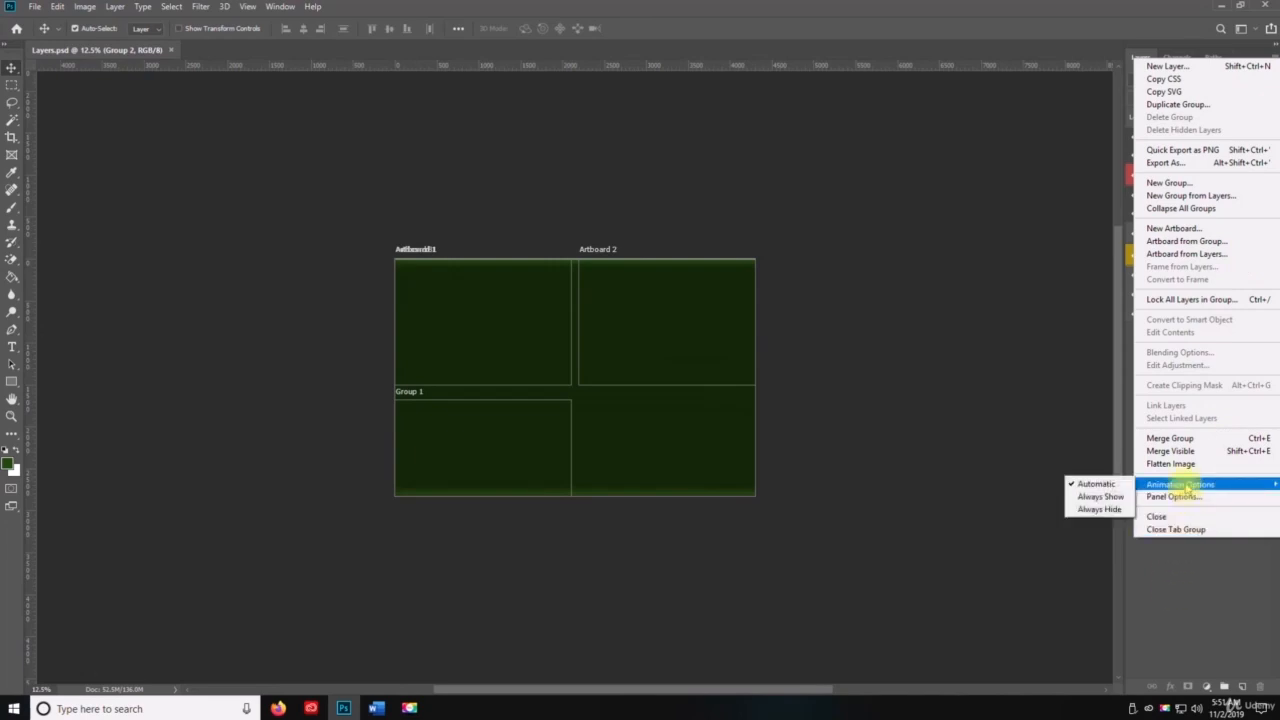
left_click(1099, 510)
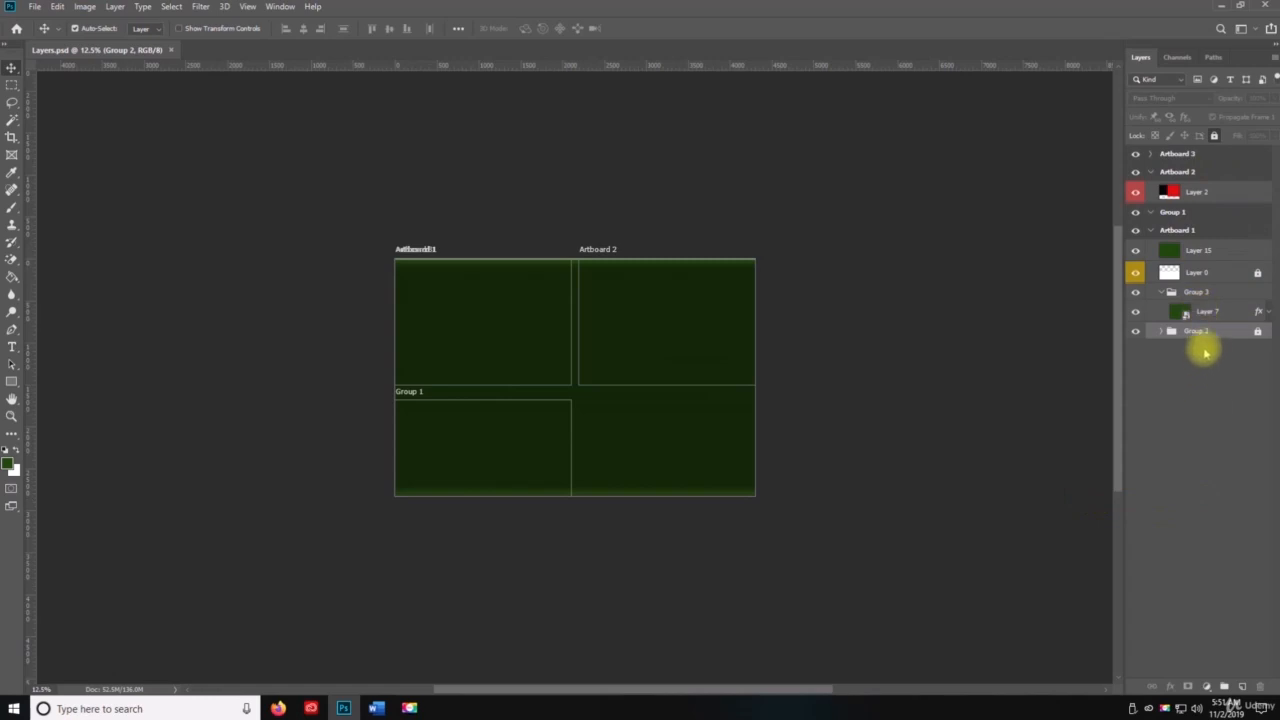
left_click(1216, 255)
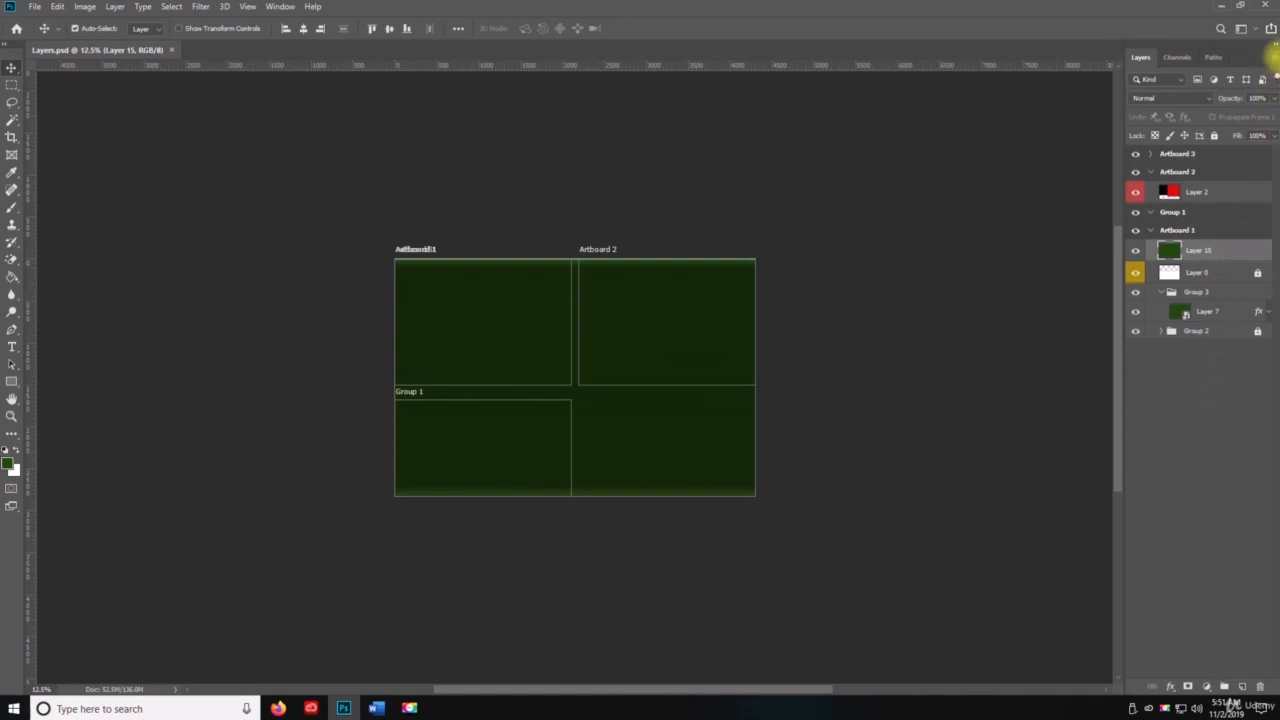
left_click(1272, 57)
left_click(1178, 563)
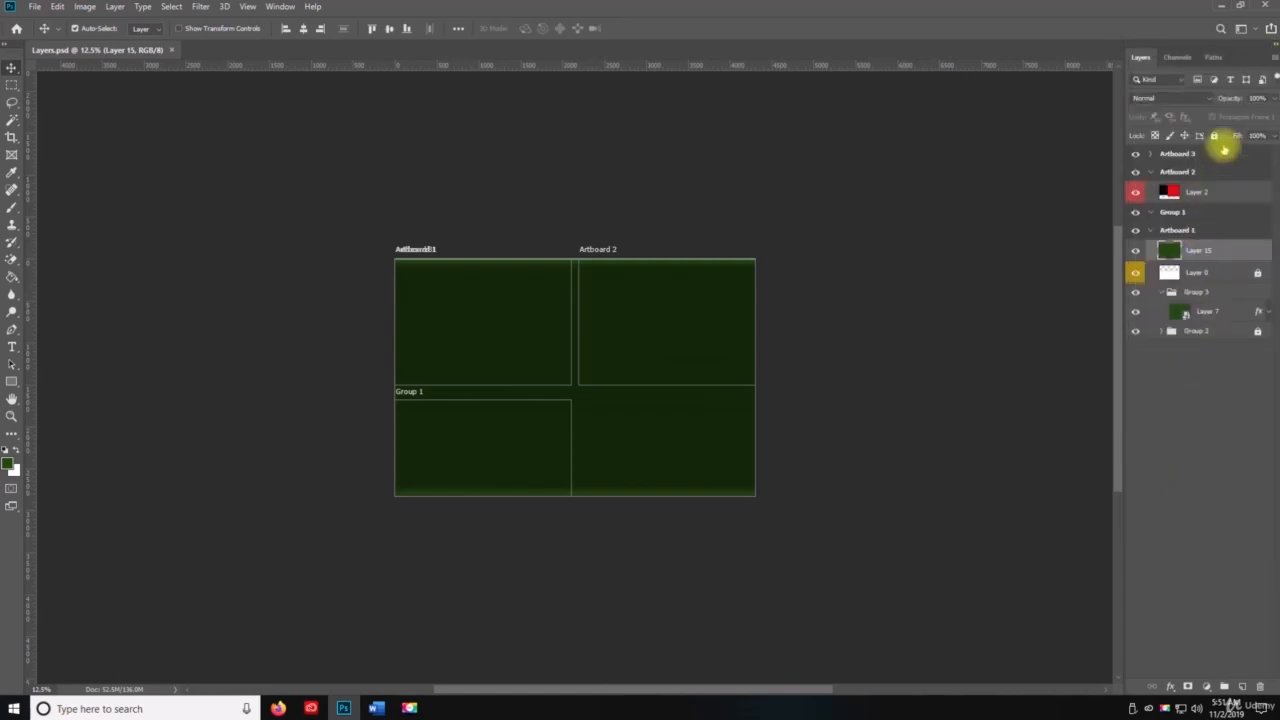
Step: Set the Layers panel's Animation Options back to Automatic and deselect Layer 15
left_click(1275, 50)
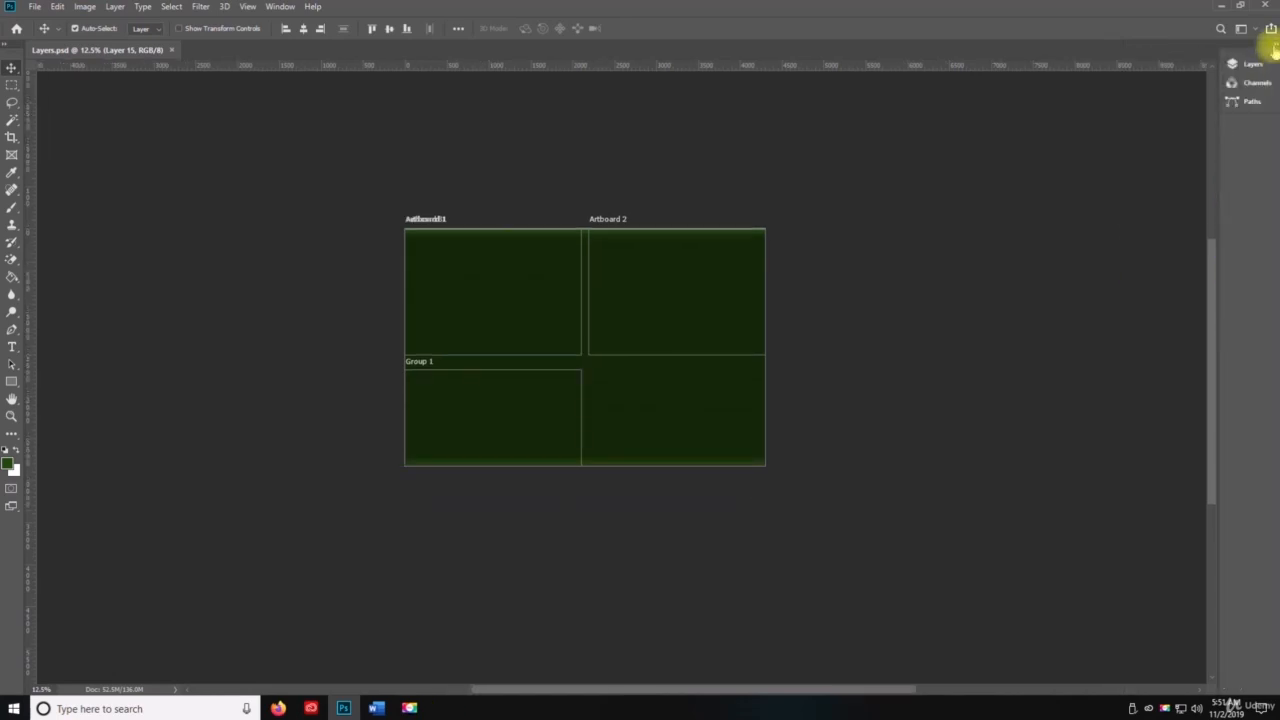
left_click(1274, 52)
left_click(1275, 60)
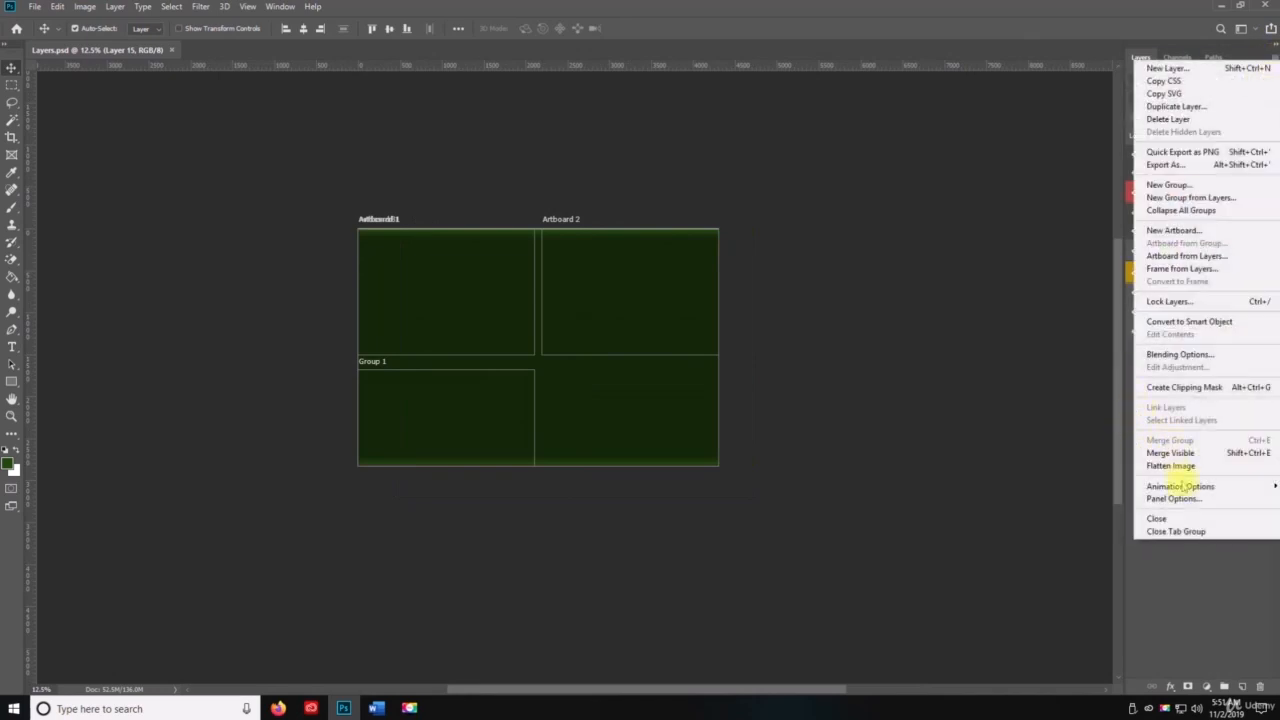
mouse_move(1152, 488)
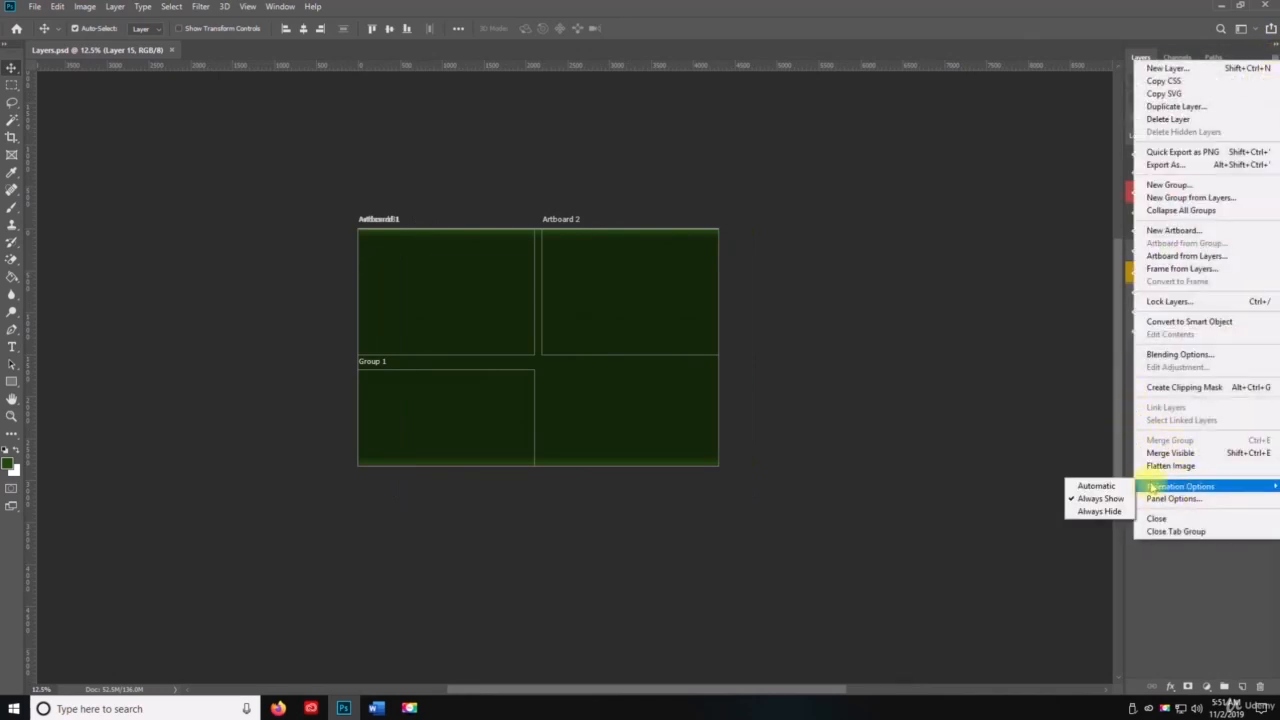
left_click(1100, 487)
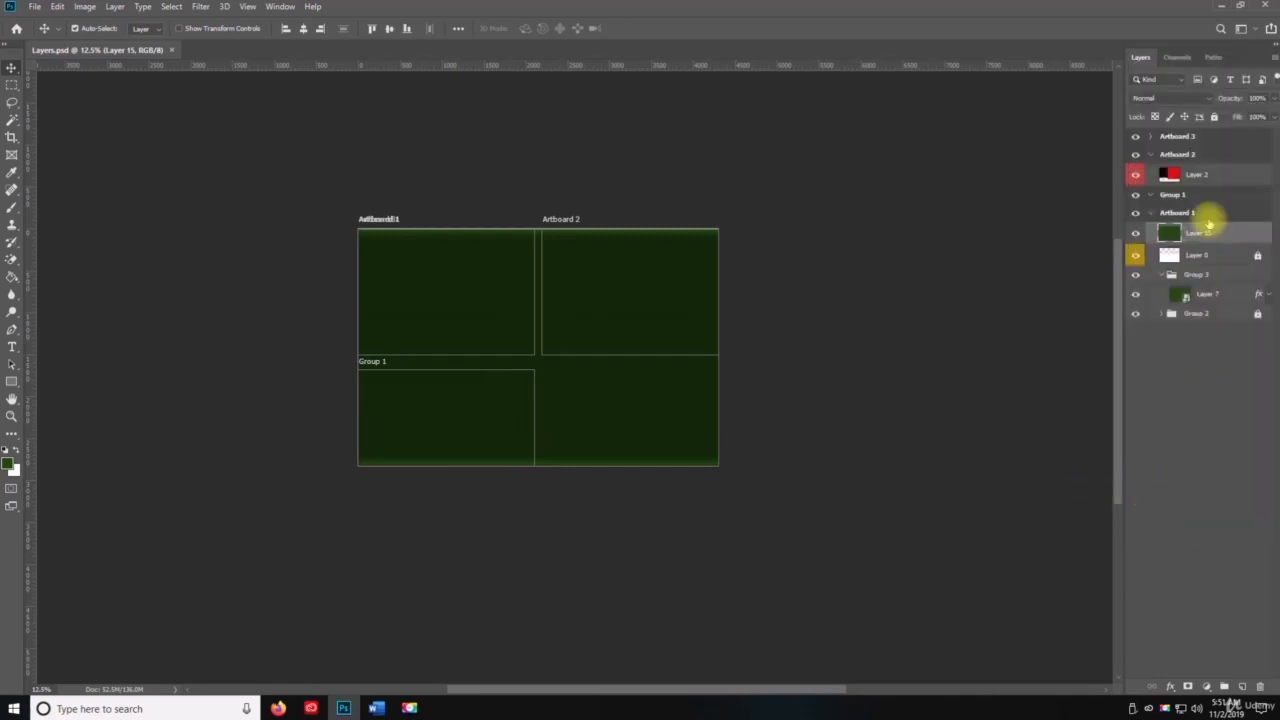
left_click(1188, 398)
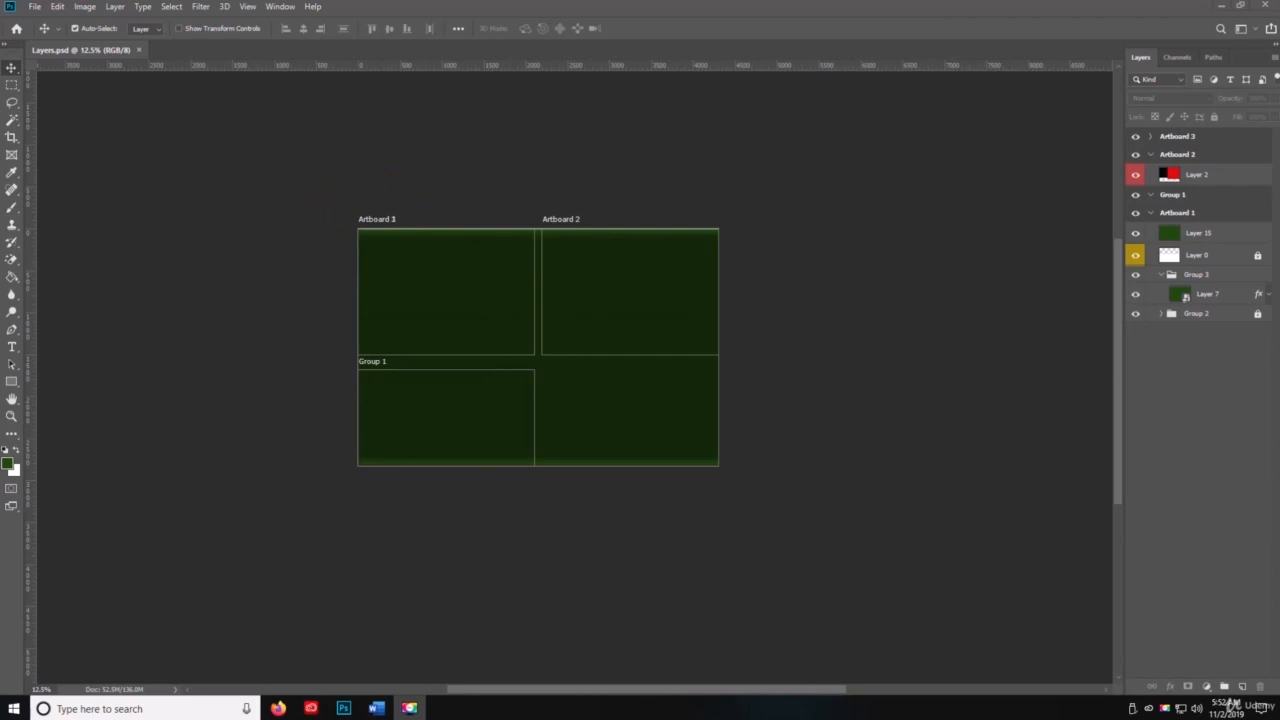
Step: In the Layers Panel Options, try the thumbnail size None, then choose the smallest thumbnail again and apply the settings
key("space")
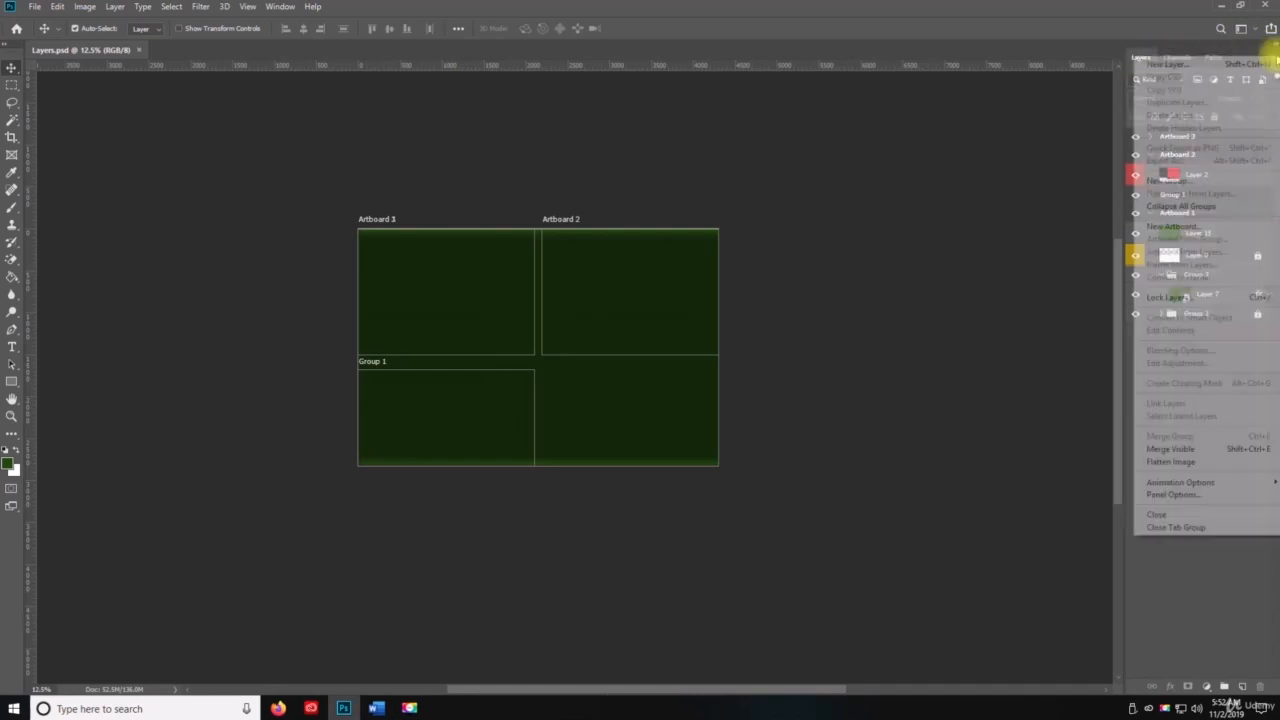
left_click(1270, 57)
left_click(1174, 494)
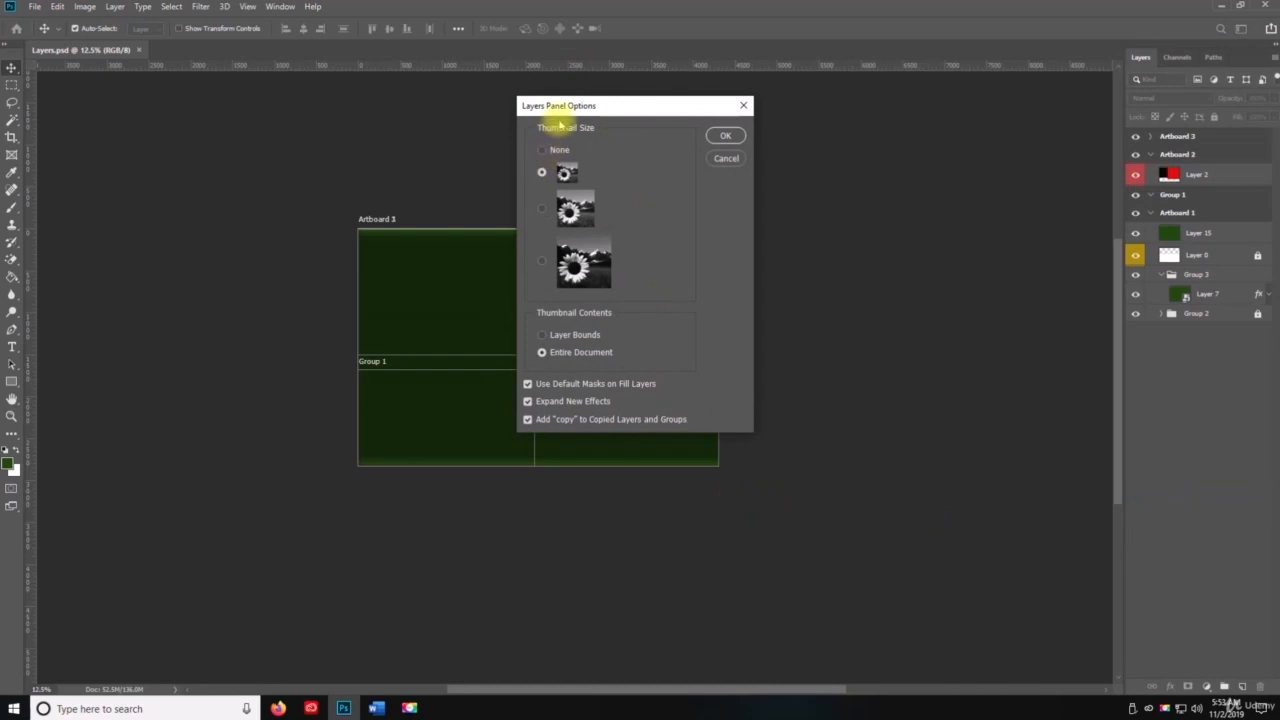
left_click_drag(573, 113, 499, 119)
left_click(468, 155)
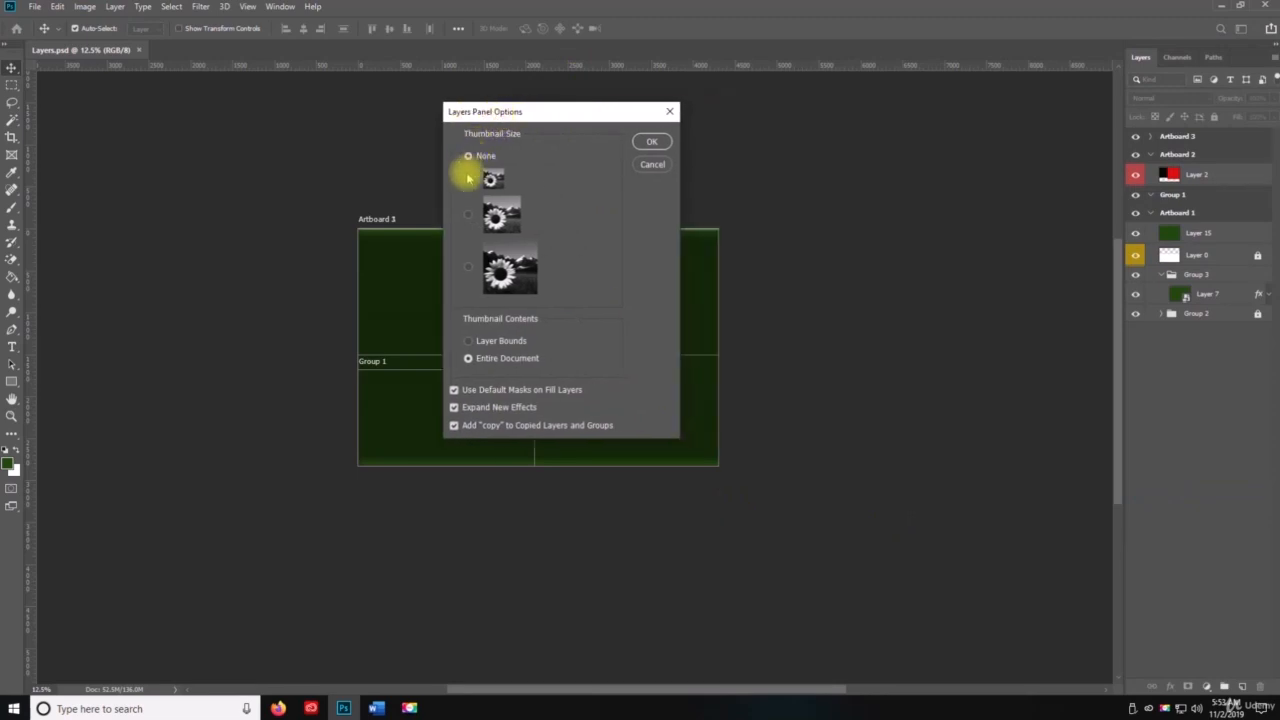
left_click(487, 180)
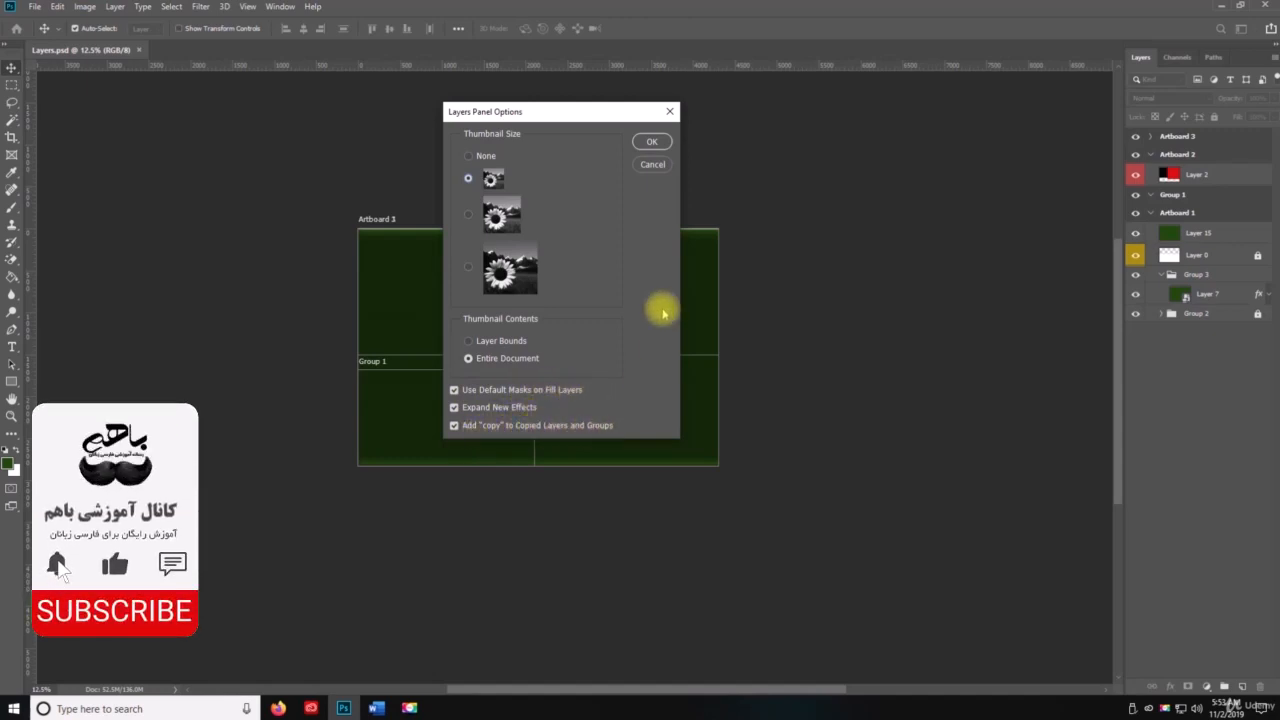
left_click(652, 141)
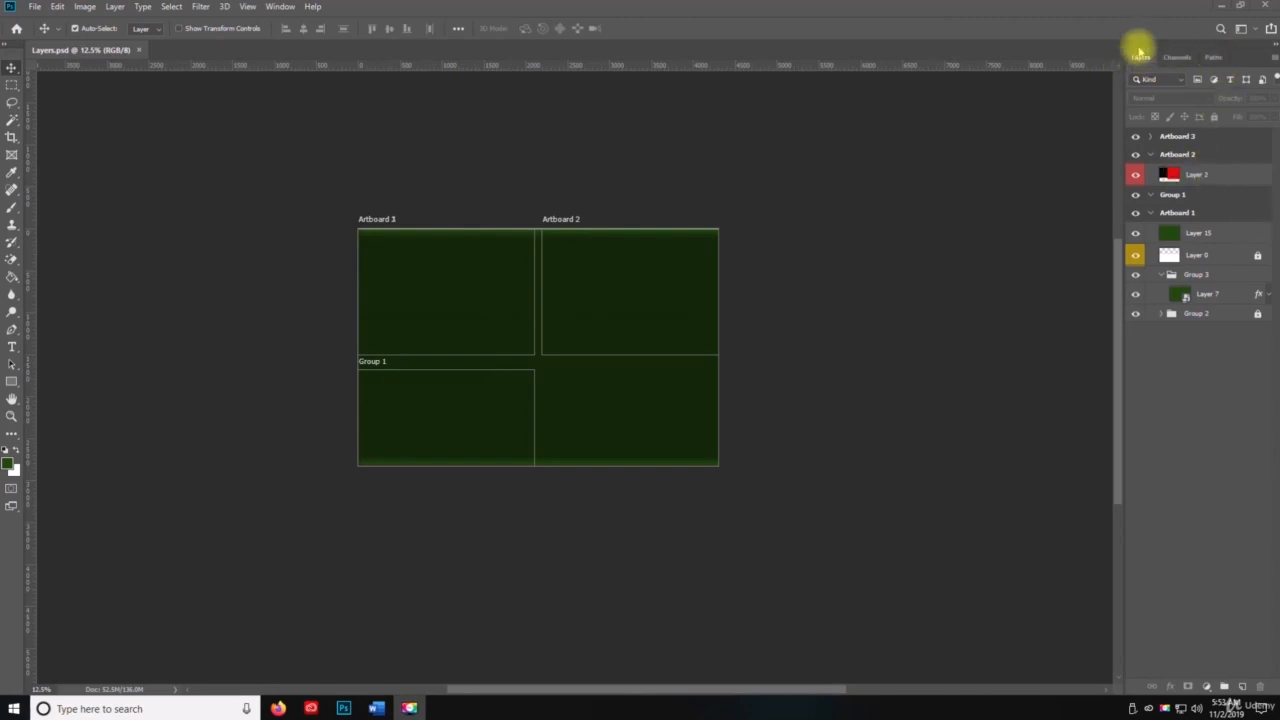
Step: Close the Layers panel, keeping Channels and Paths open
left_click(1272, 57)
key("space")
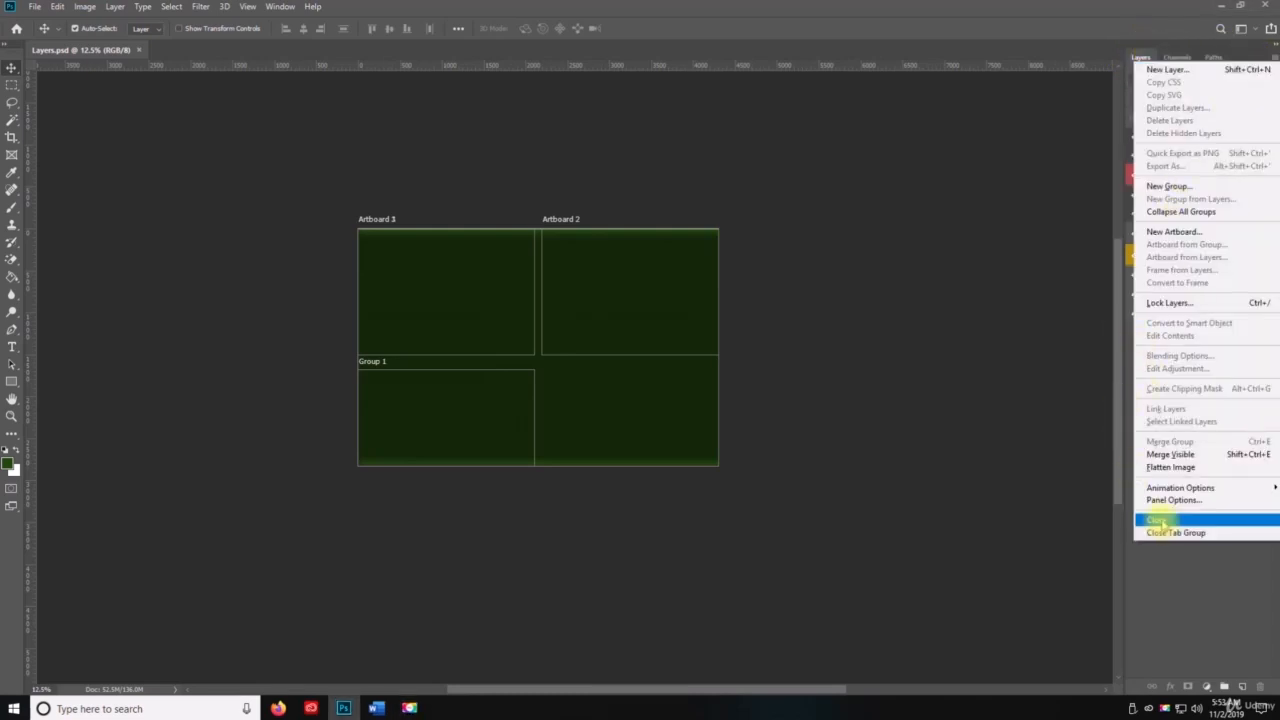
left_click(1140, 56)
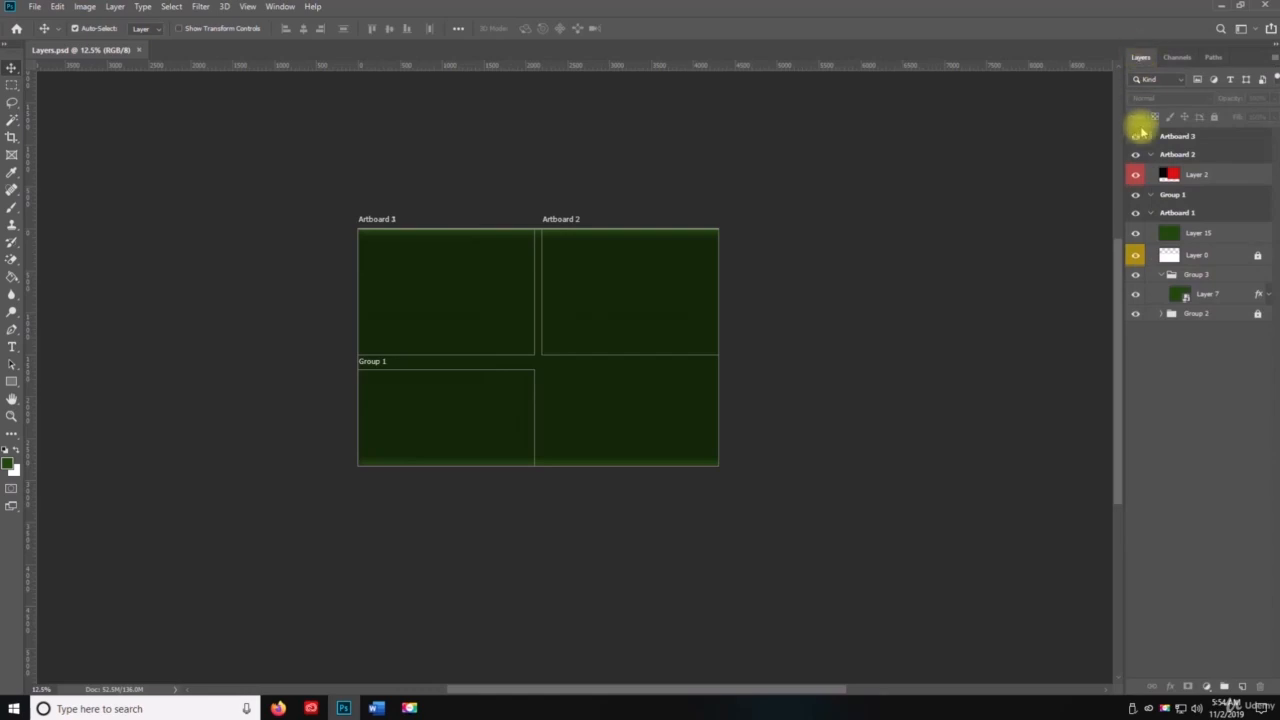
left_click(1272, 58)
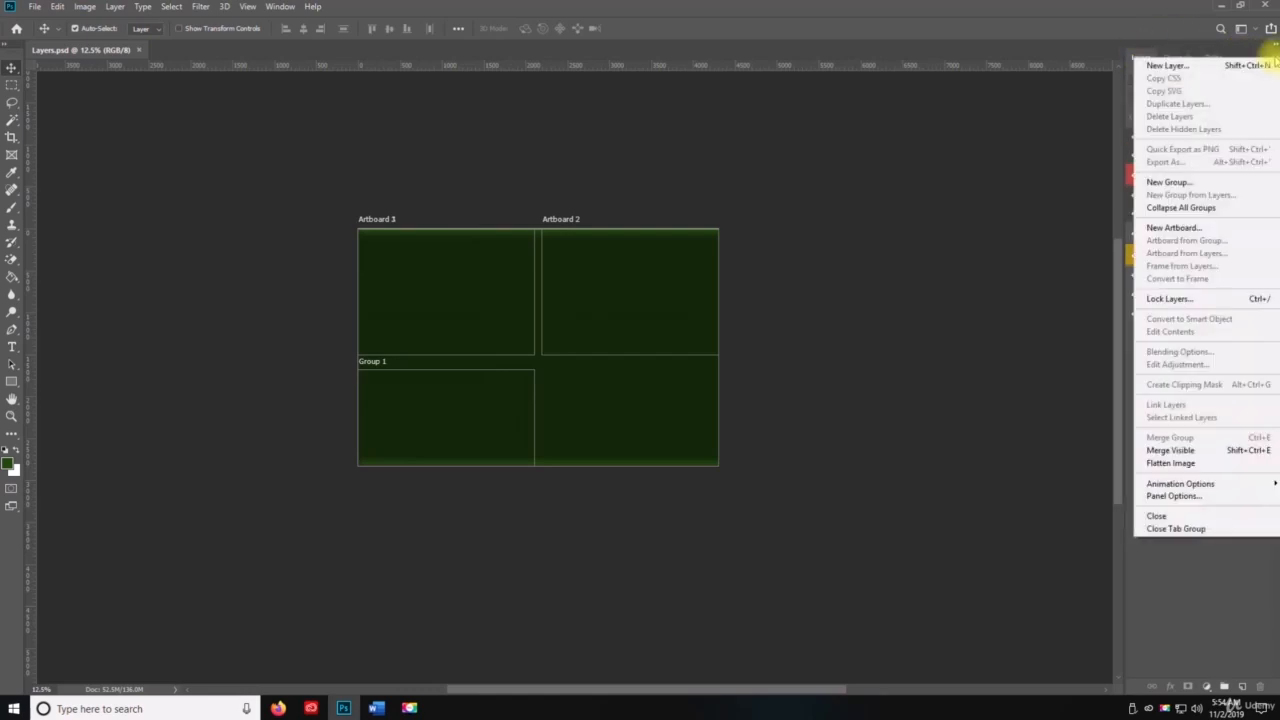
left_click(1180, 515)
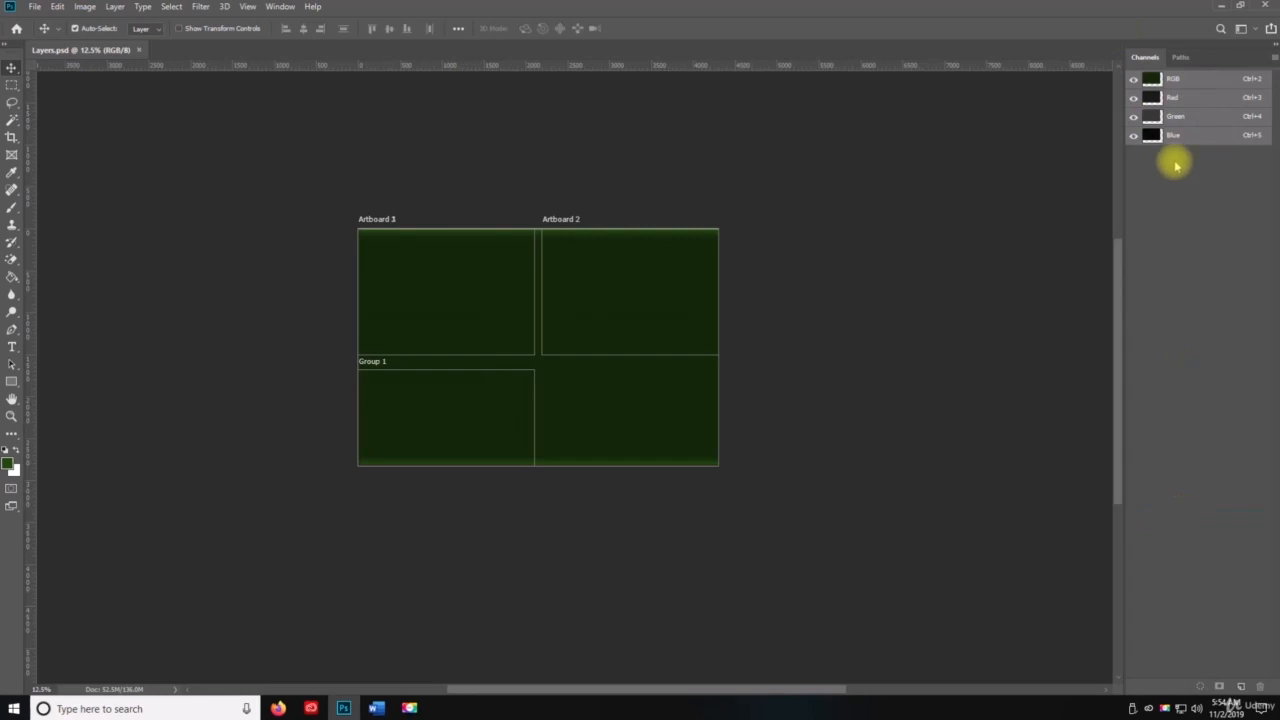
Step: Undo the last layer visibility change and reset the Essentials workspace to bring back the Layers panel
key("ctrl+z")
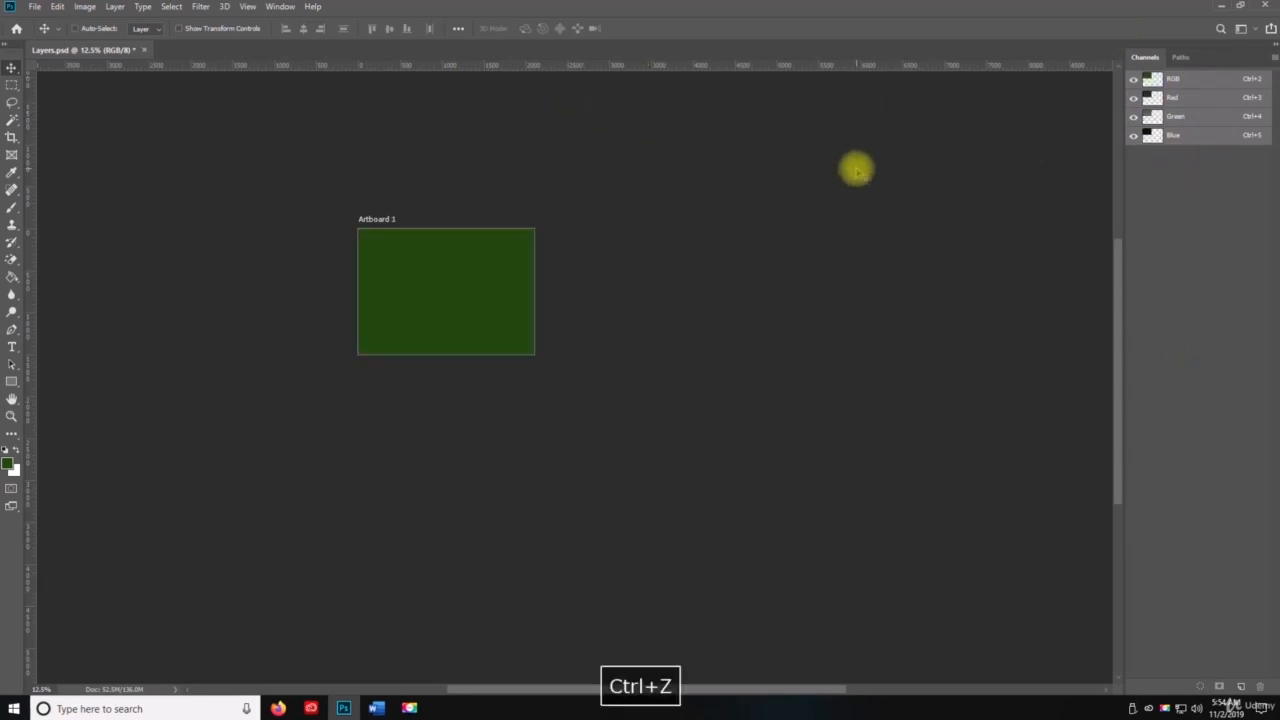
left_click(276, 7)
mouse_move(320, 34)
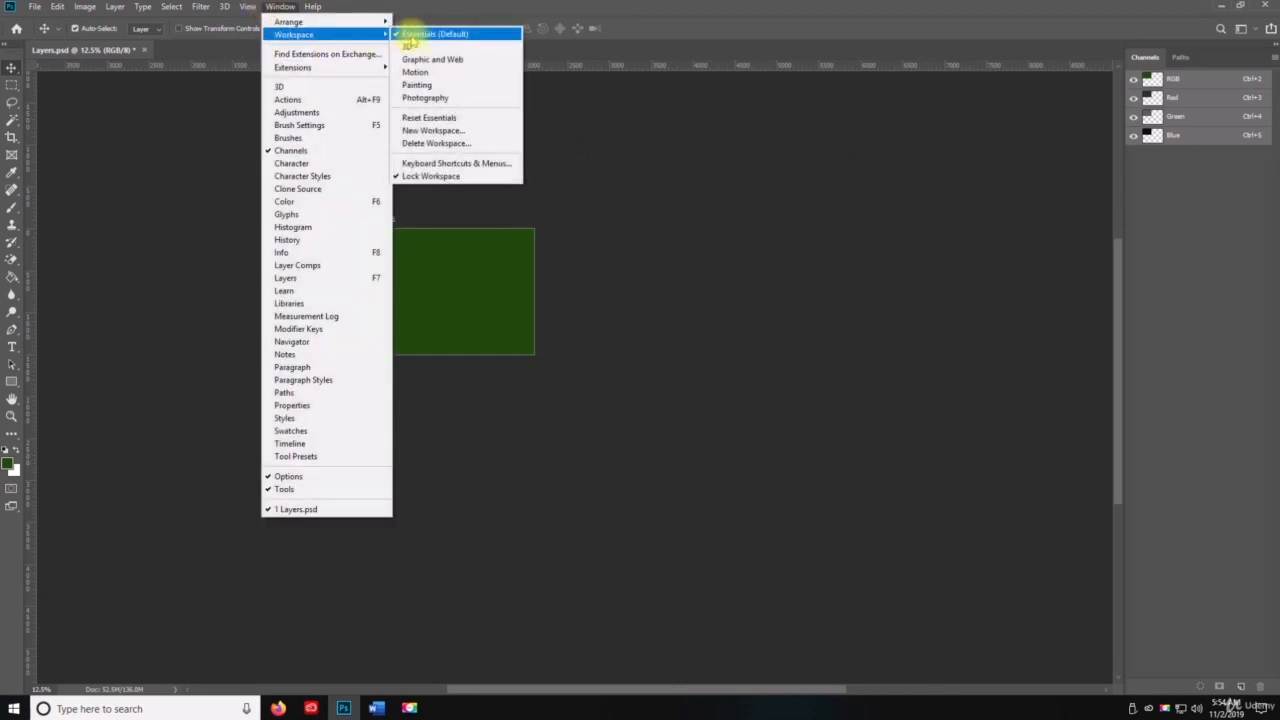
left_click(480, 118)
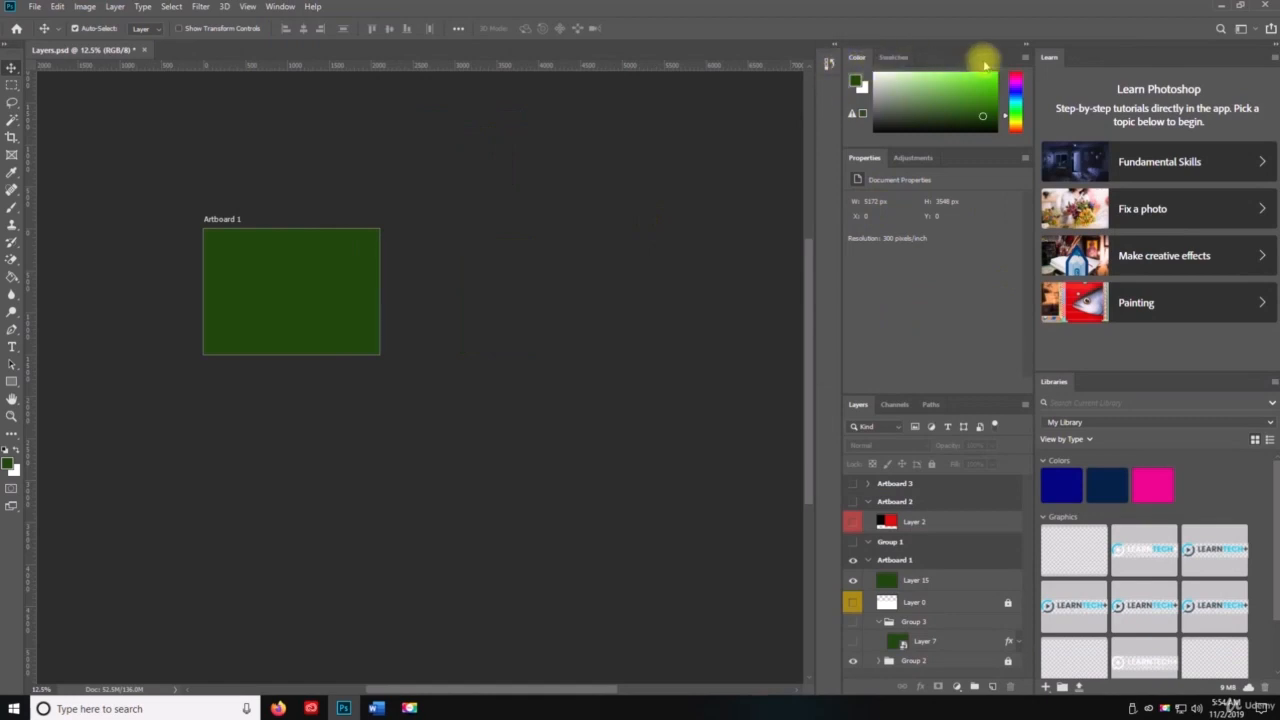
Step: Close the Color and Swatches tab group and the Properties and Adjustments tab group
left_click(1026, 46)
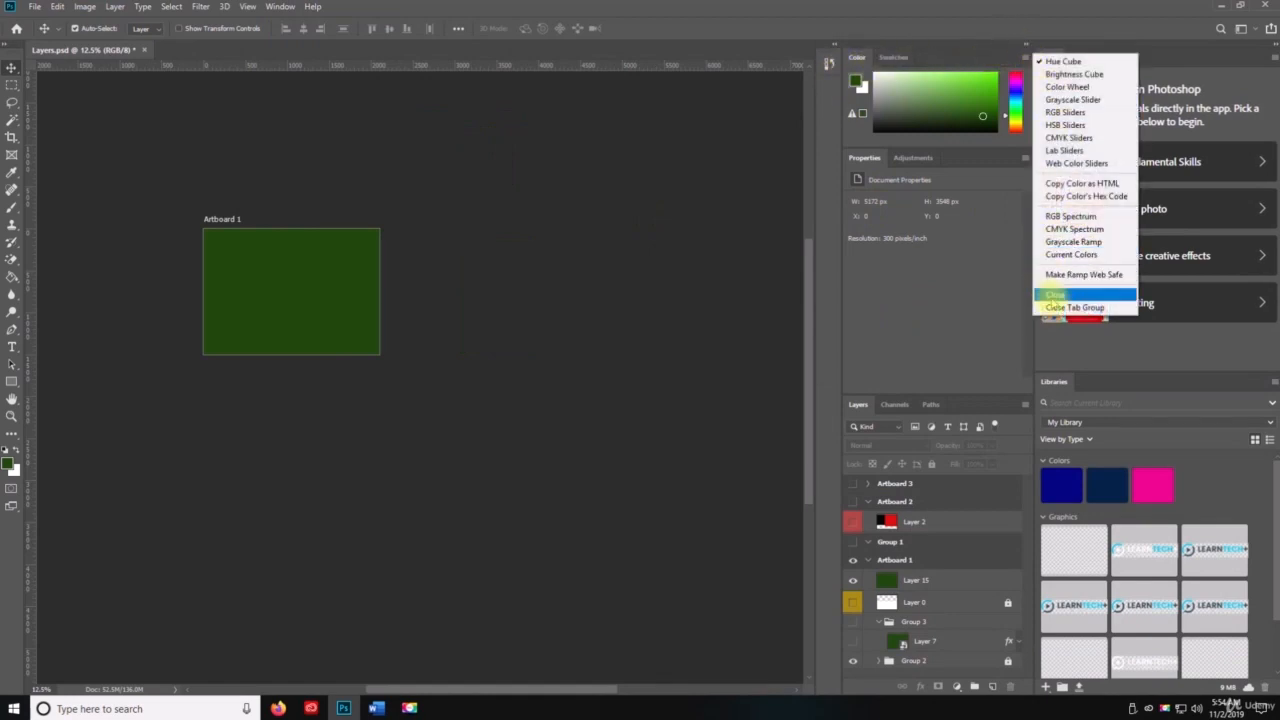
left_click(1053, 296)
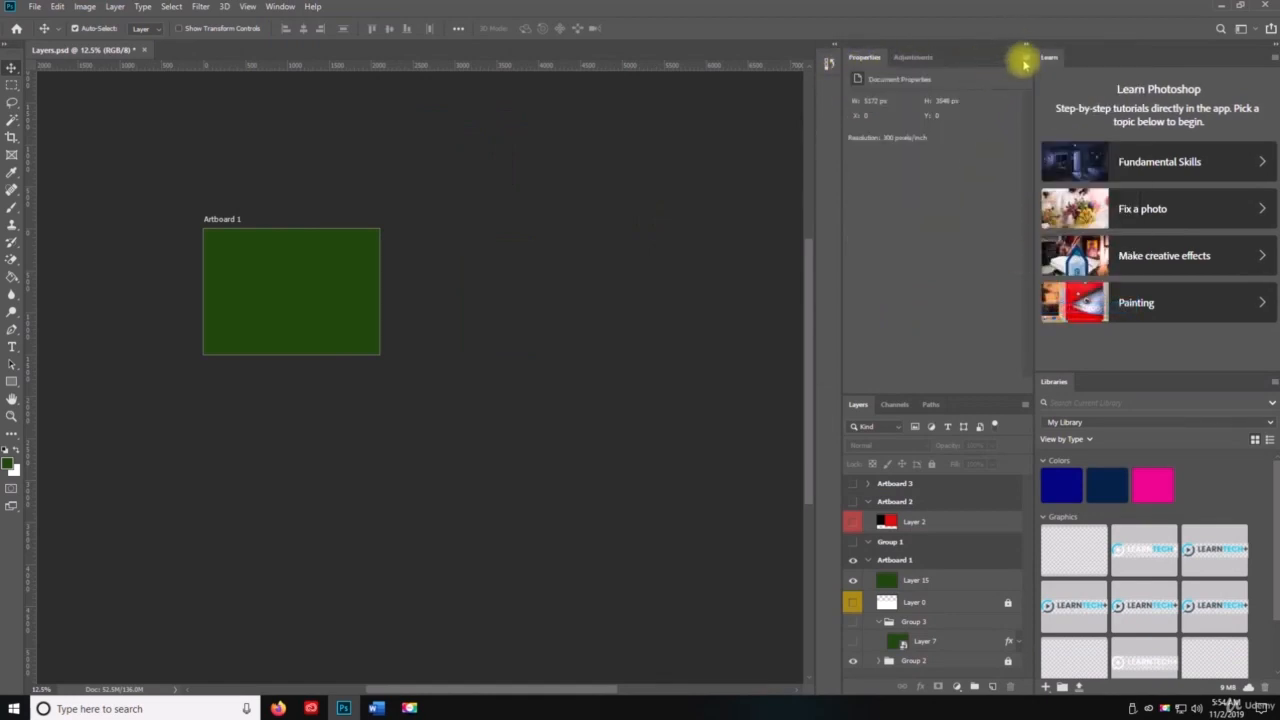
left_click(1025, 46)
left_click(1075, 75)
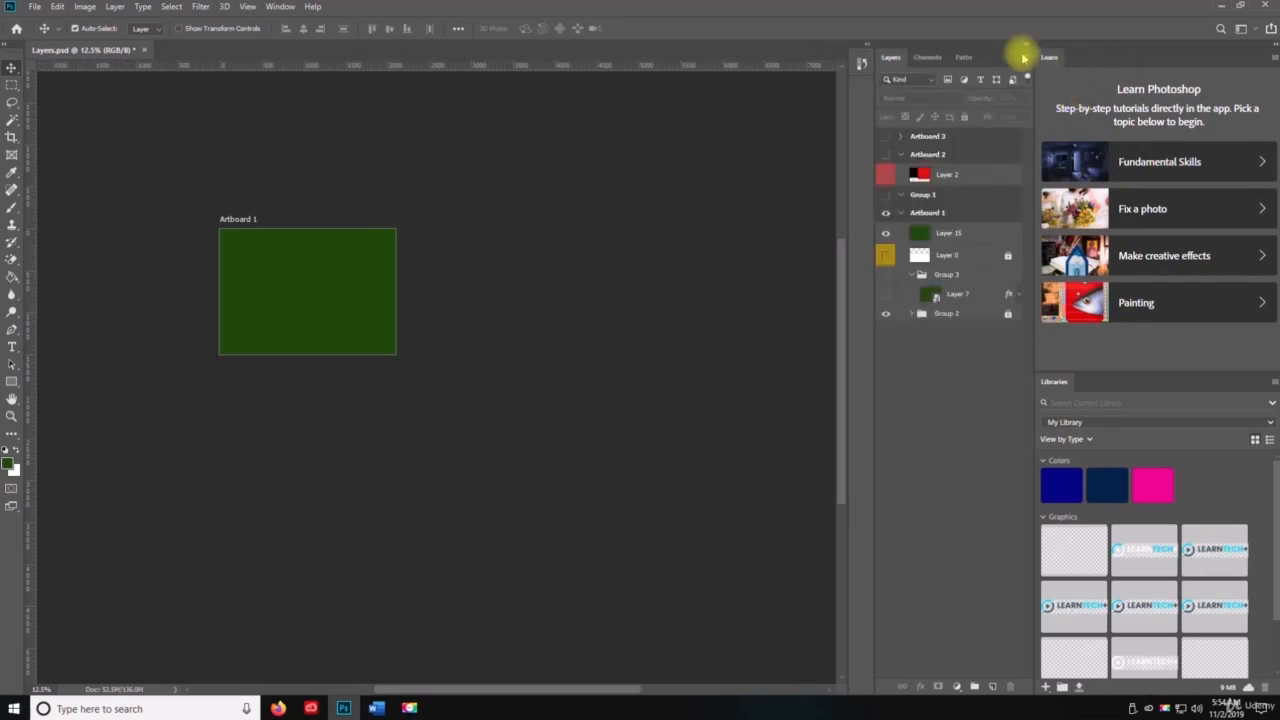
Step: Expand the collapsed History panel and close it
left_click(861, 65)
left_click(843, 58)
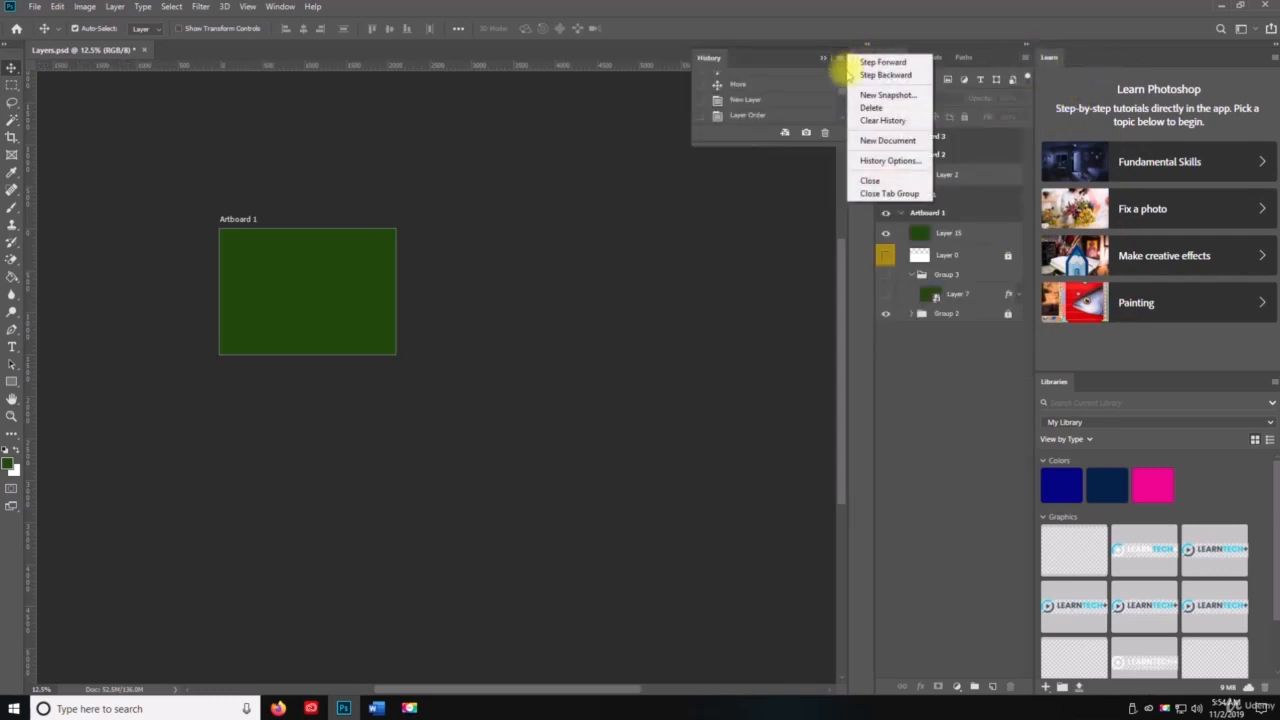
left_click(907, 181)
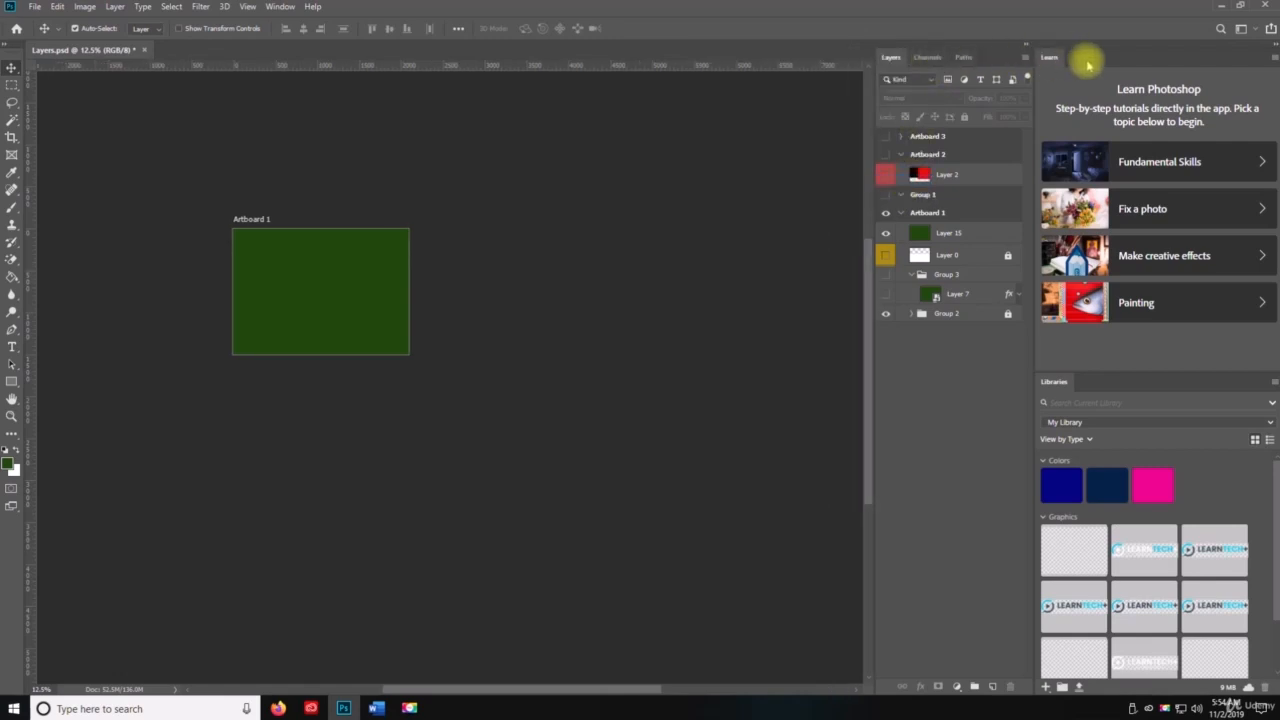
Step: Close the Learn and Libraries tab groups, keeping the Layers, Channels and Paths group open
left_click(1271, 62)
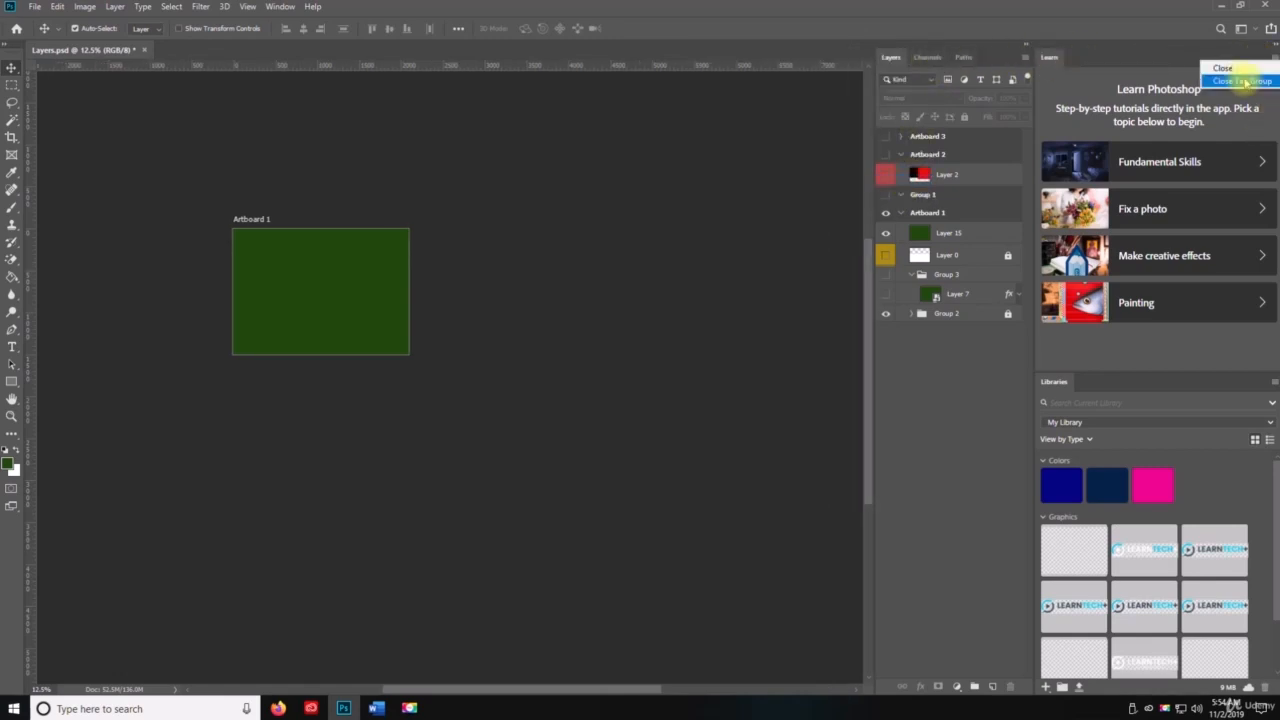
left_click(1258, 84)
left_click(1270, 62)
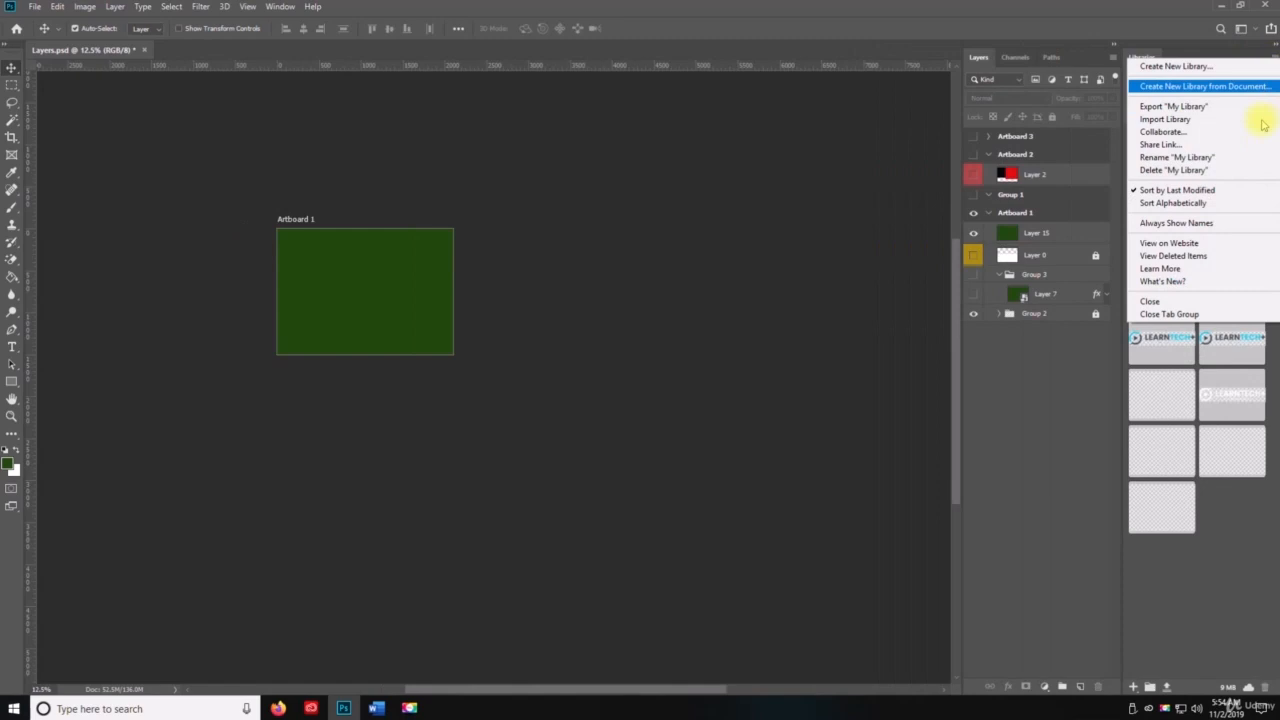
left_click(1203, 315)
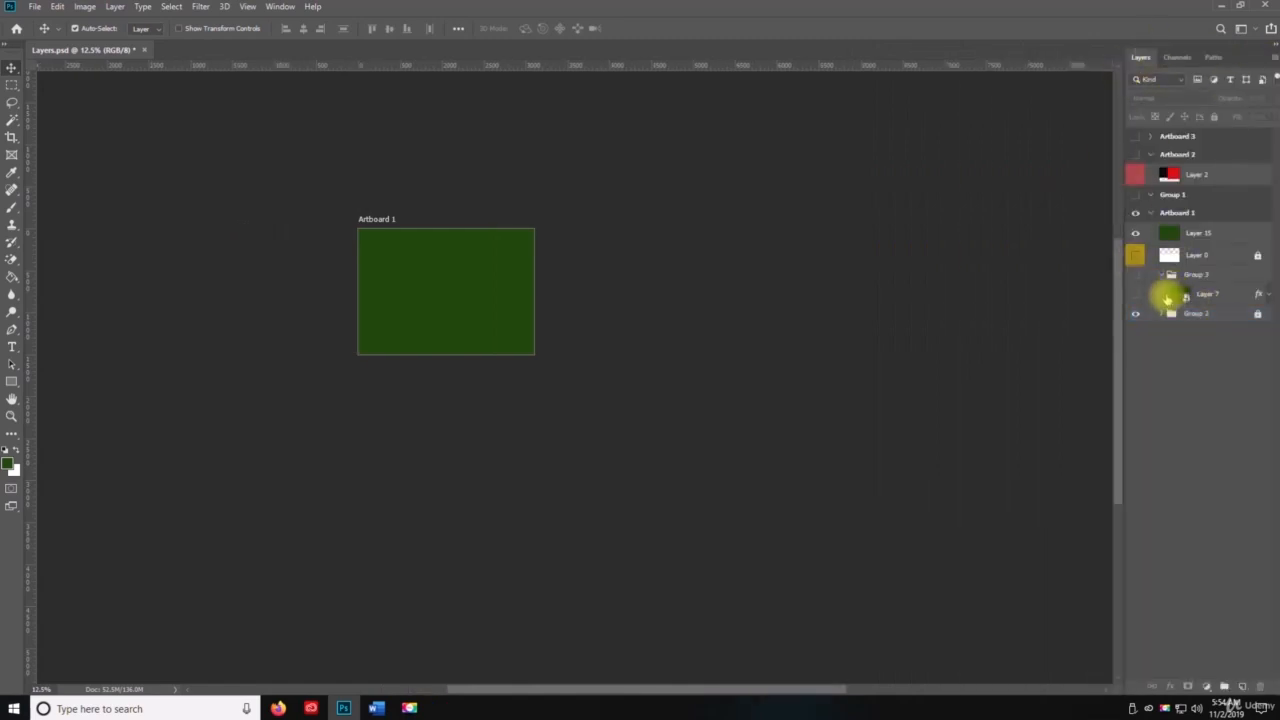